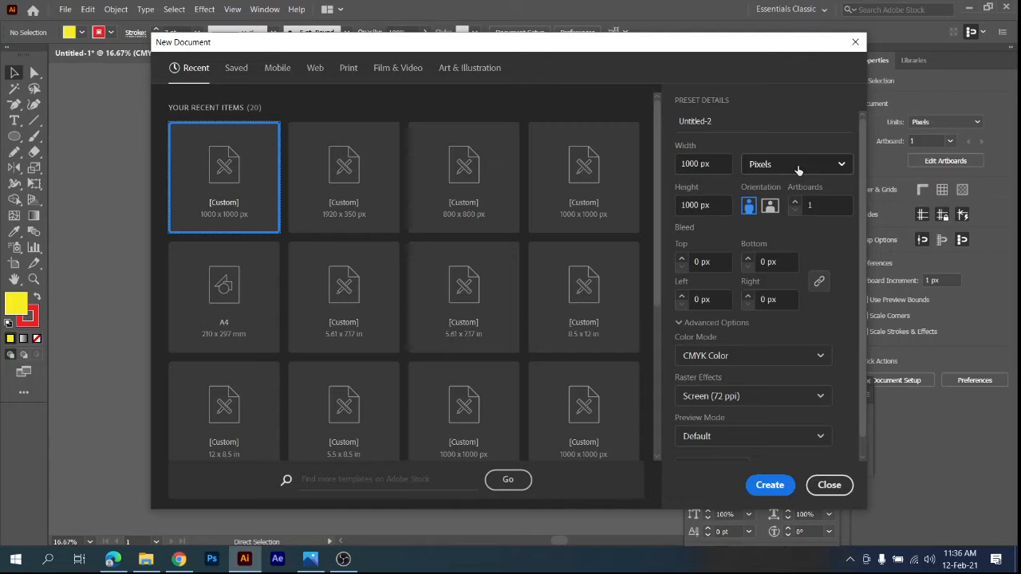
Create a new document measured in inches, 3 in wide and 2 in high, with one artboard.
click(797, 167)
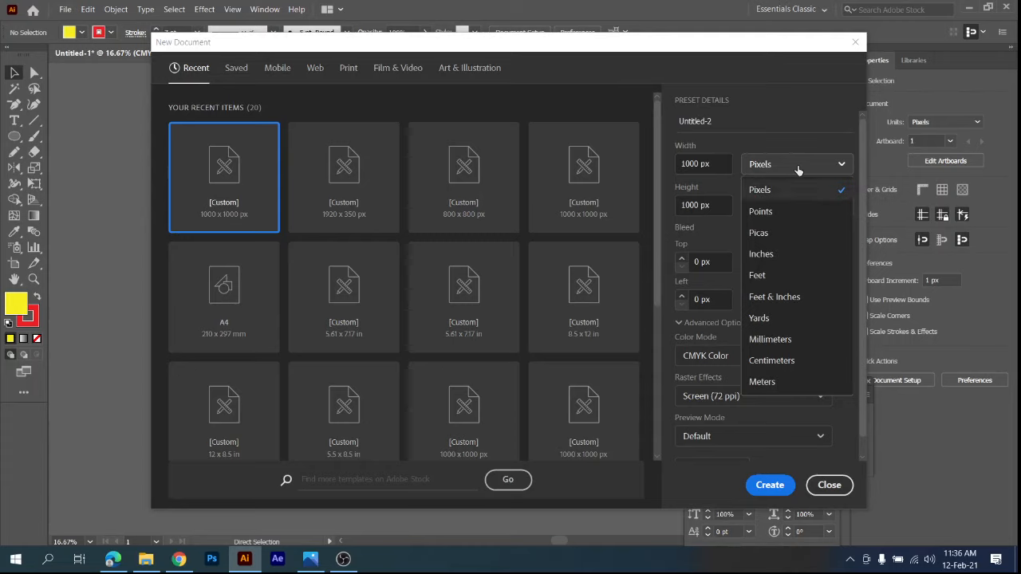
click(778, 255)
drag(726, 162, 527, 167)
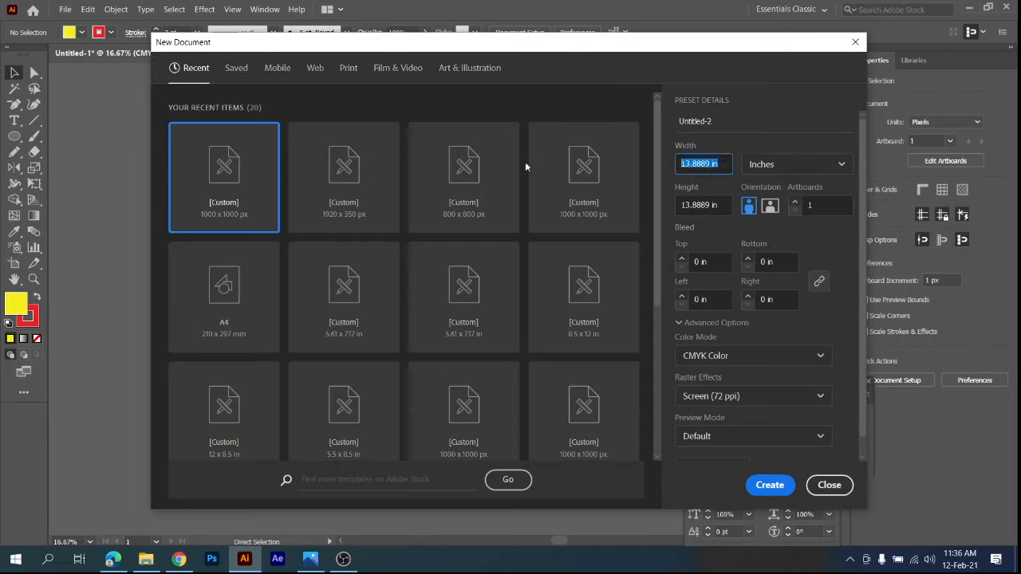
text(3)
key(Tab)
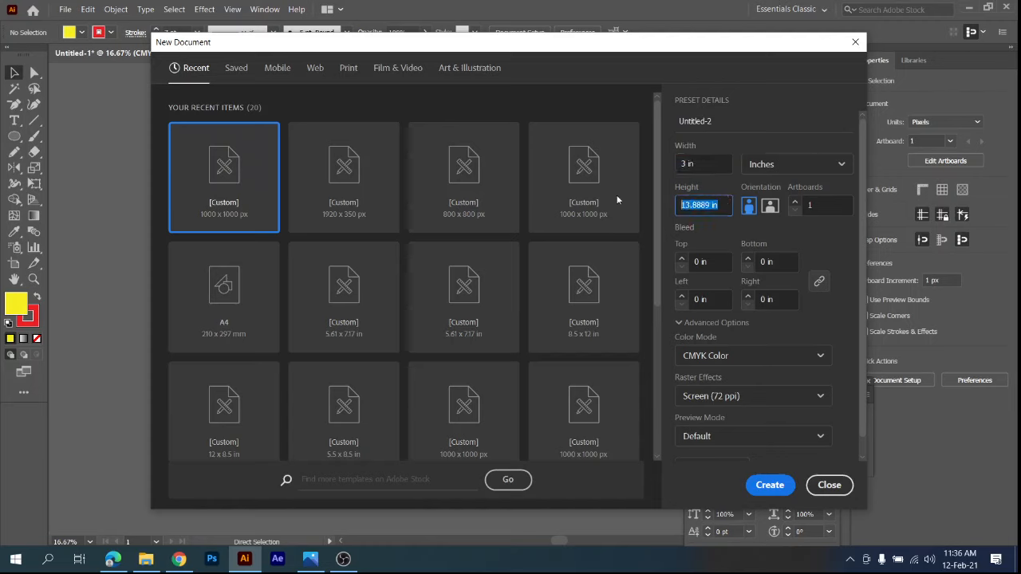
text(2)
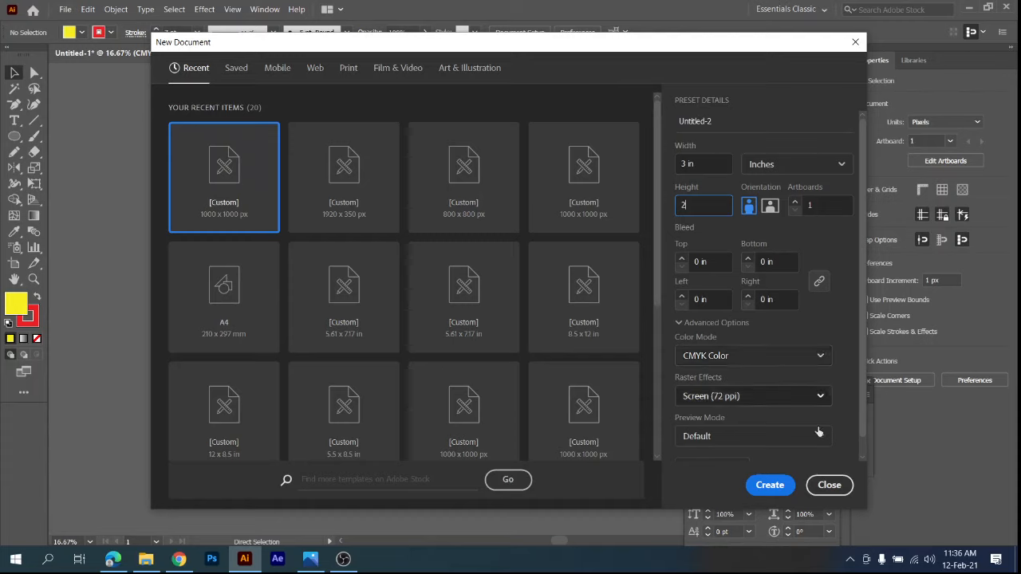
click(768, 483)
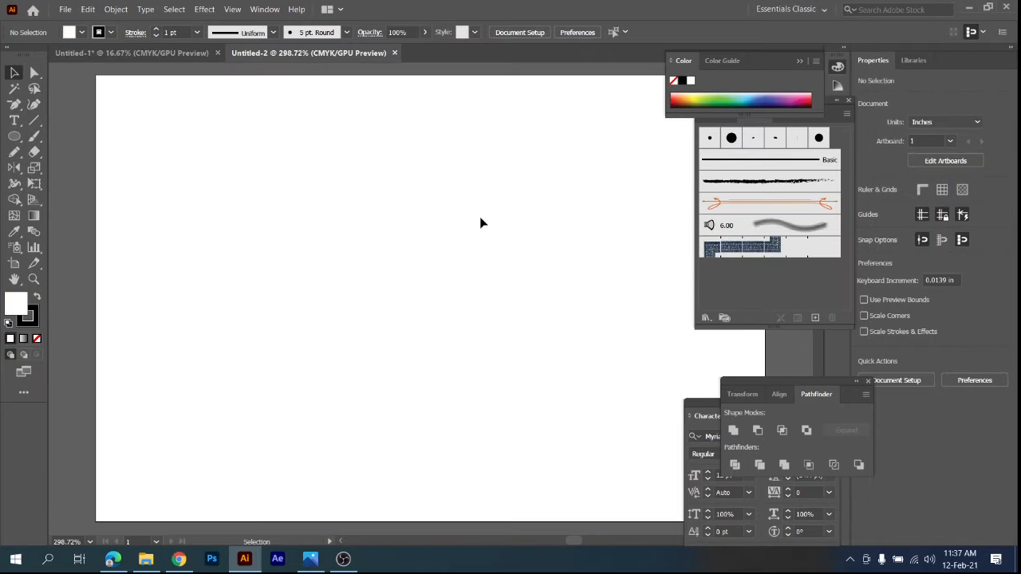
scroll(481, 222, down, 4)
scroll(481, 223, up, 2)
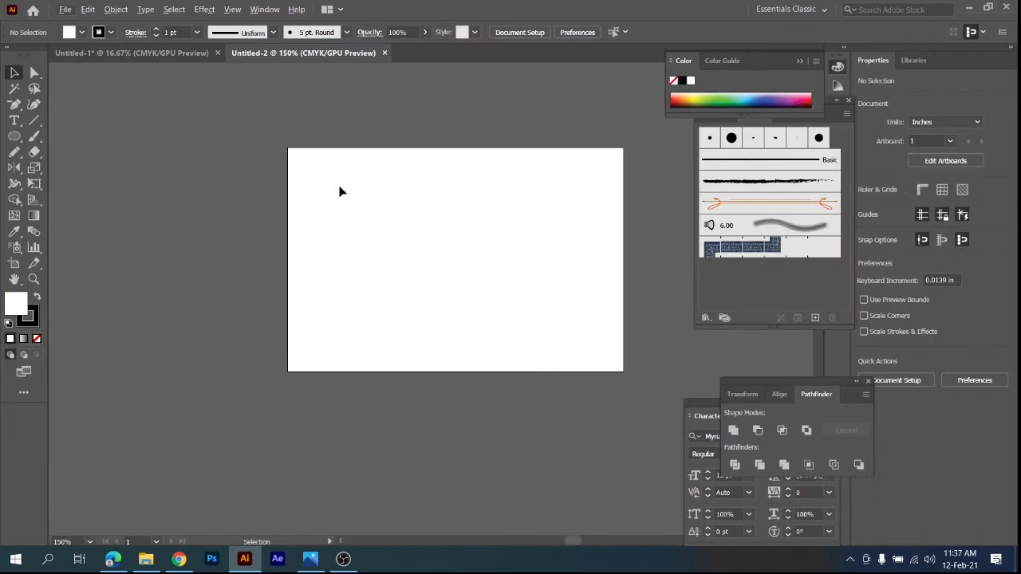
click(13, 263)
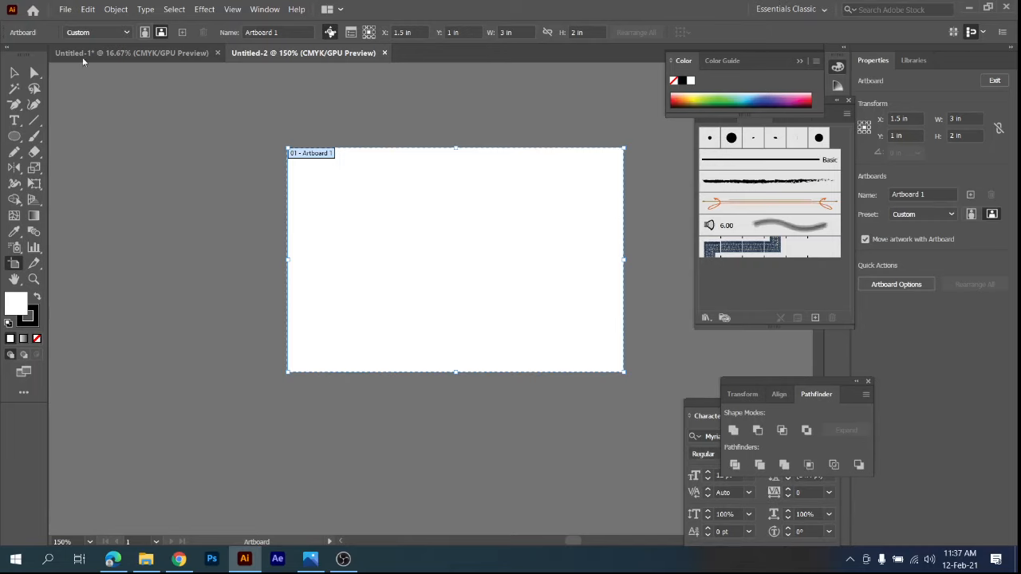
click(13, 72)
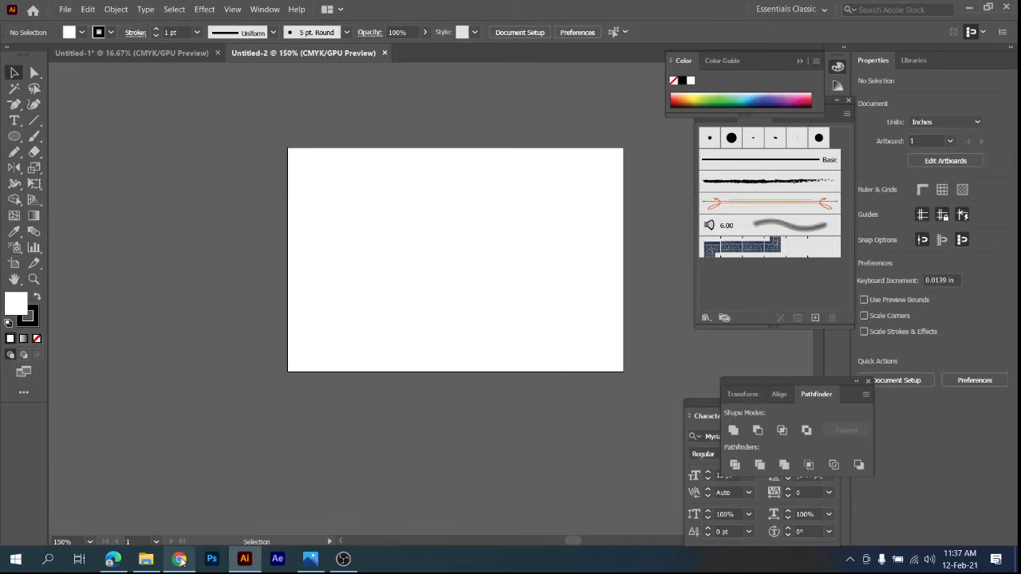
Copy the peach and navy business card image from the Chrome image search and paste it into the Illustrator document.
click(178, 558)
right_click(798, 249)
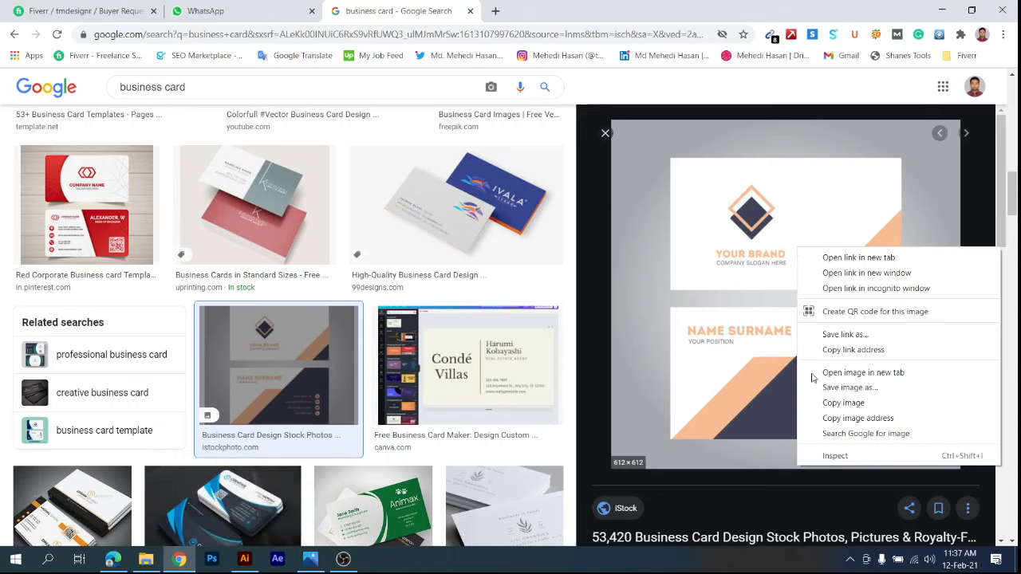
click(833, 402)
click(244, 558)
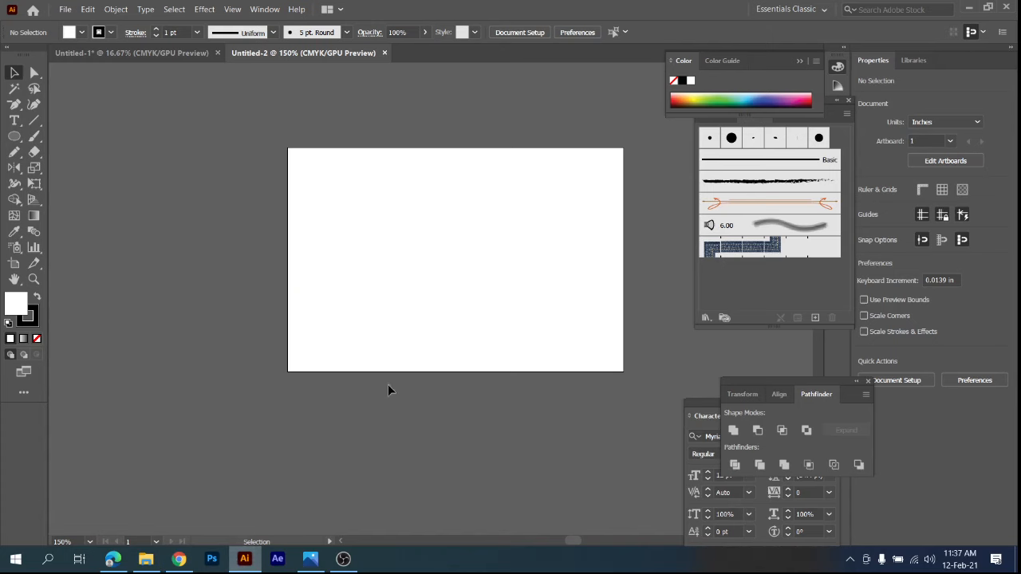
key(ctrl+v)
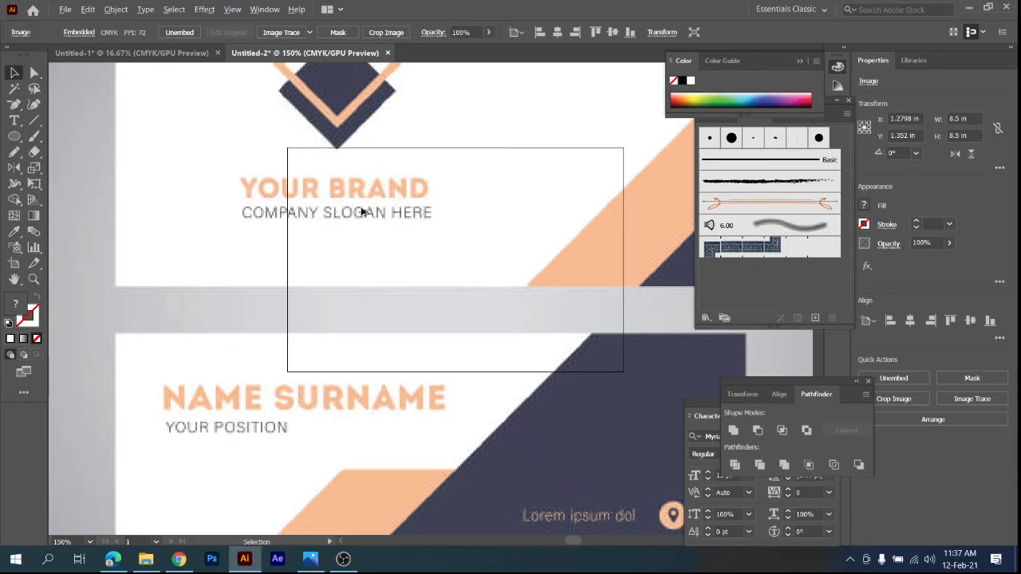
Move the pasted business card image off the artboard so it sits beside the artboard's left edge.
scroll(364, 213, down, 3)
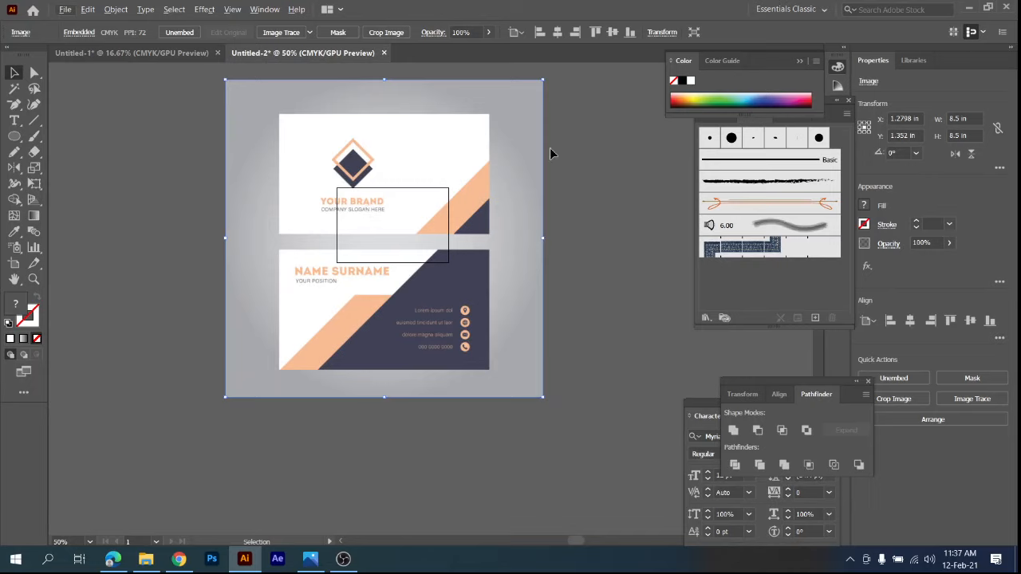
drag(523, 150, 268, 157)
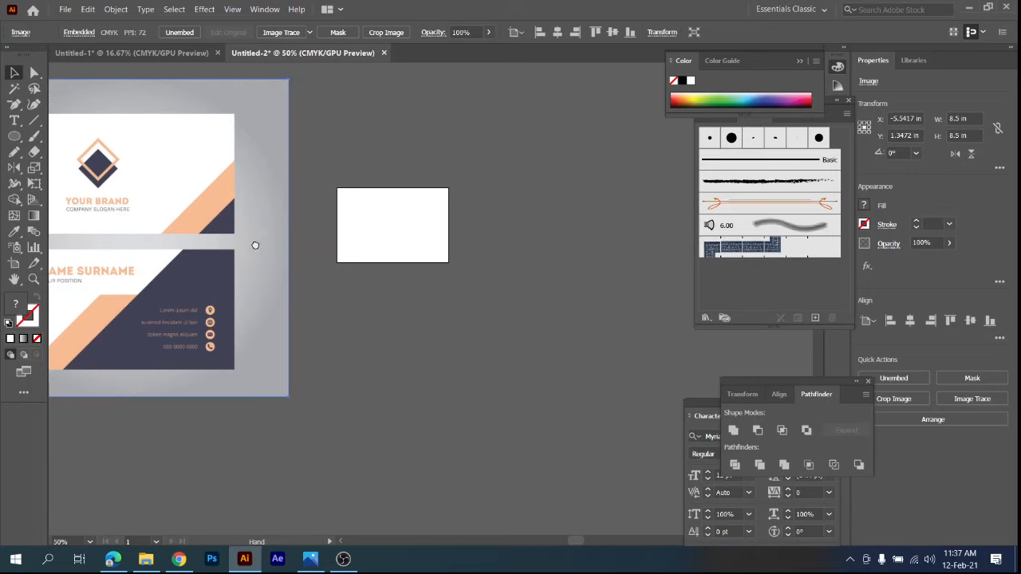
drag(256, 244, 392, 244)
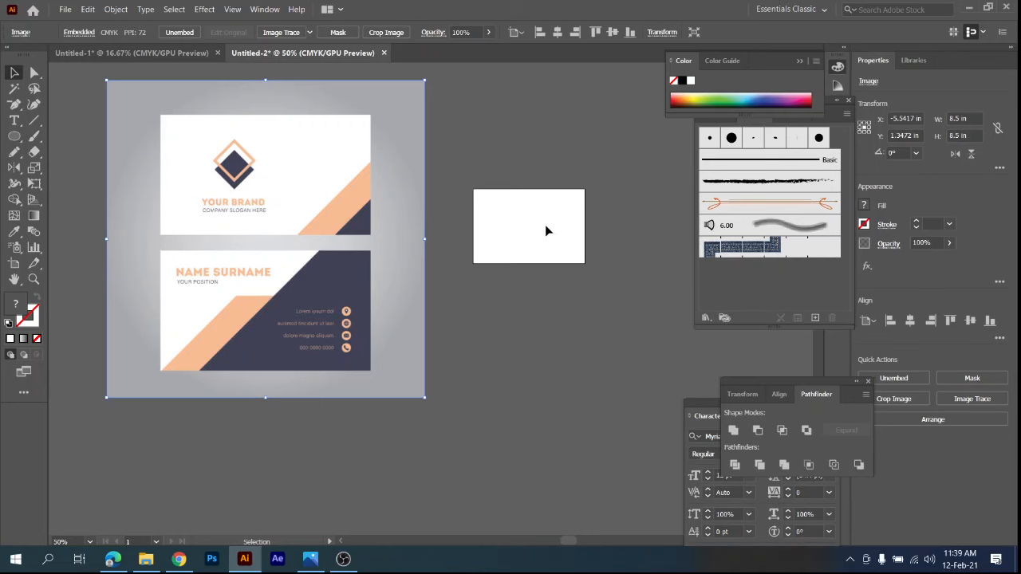
Create another new 3 x 2 in document with two artboards.
key(ctrl+n)
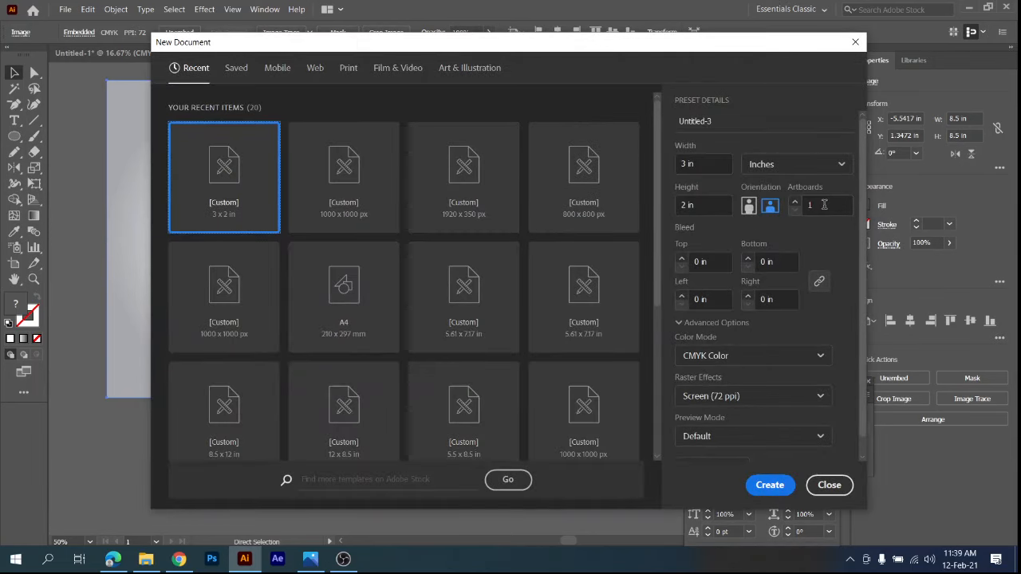
click(794, 202)
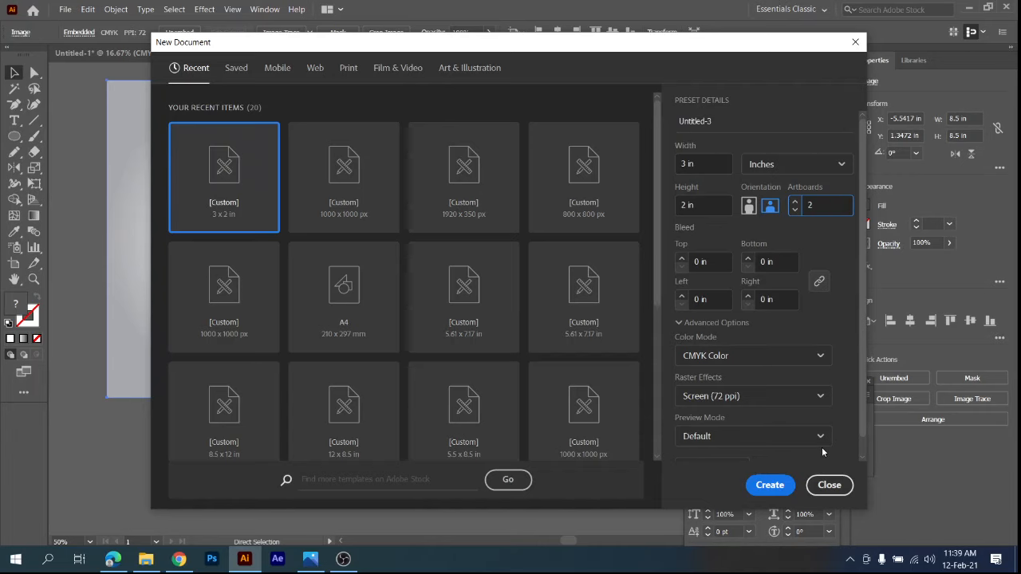
click(772, 476)
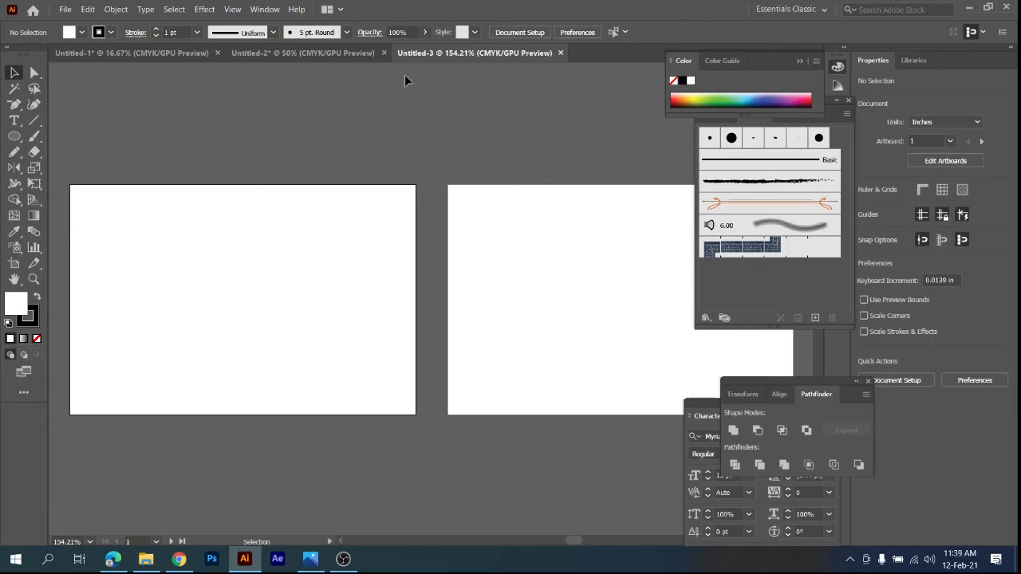
Return to the Untitled-2 document and duplicate its 3 x 2 in artboard, placing the copy level with the original on its right.
click(319, 51)
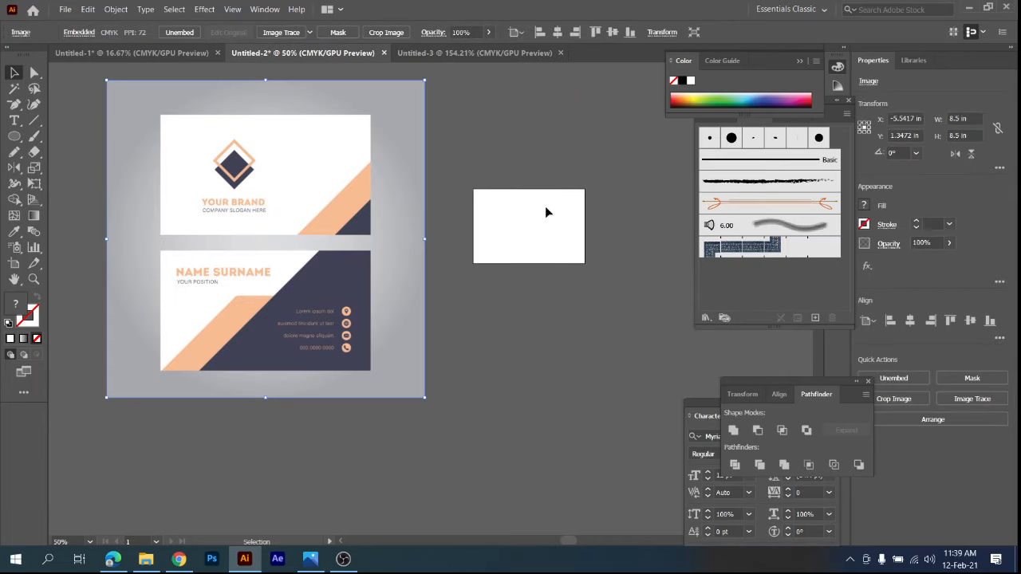
click(13, 264)
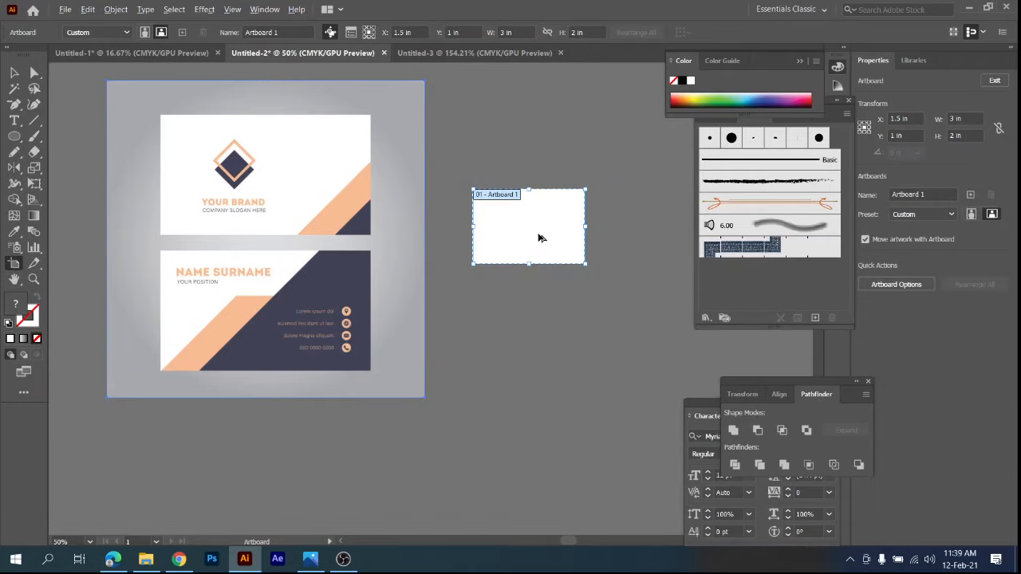
drag(539, 238, 538, 100)
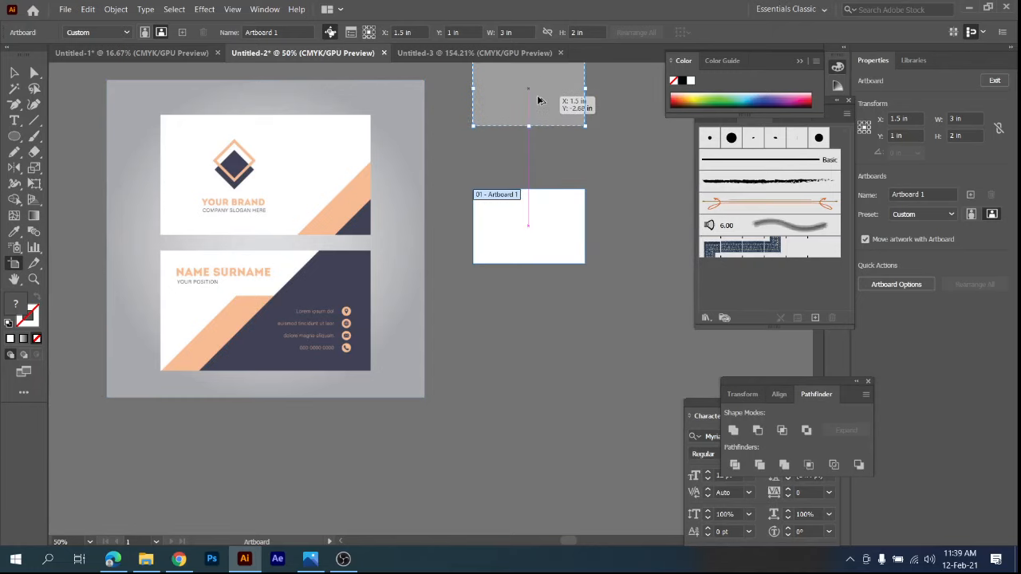
drag(538, 100, 674, 235)
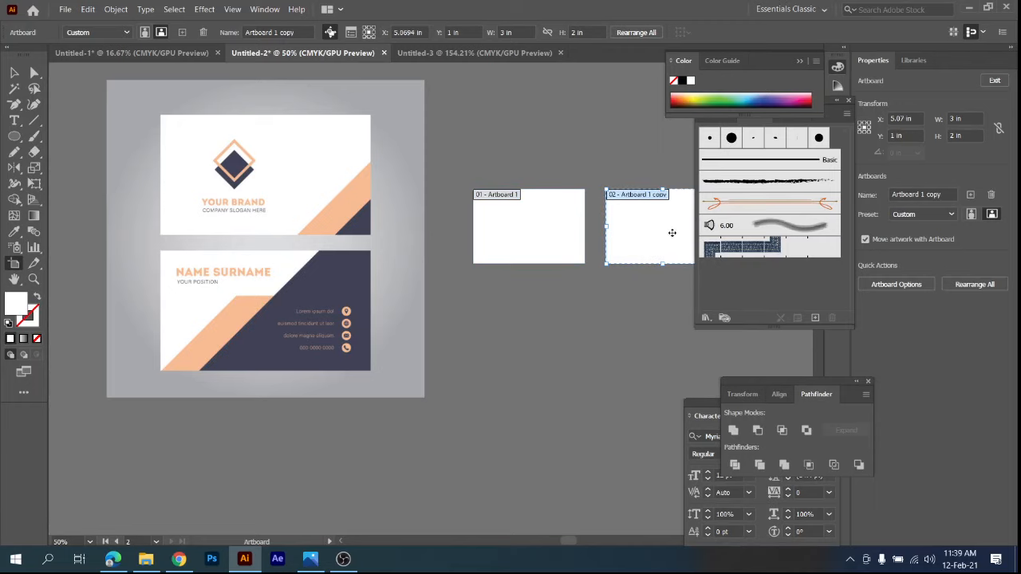
click(10, 73)
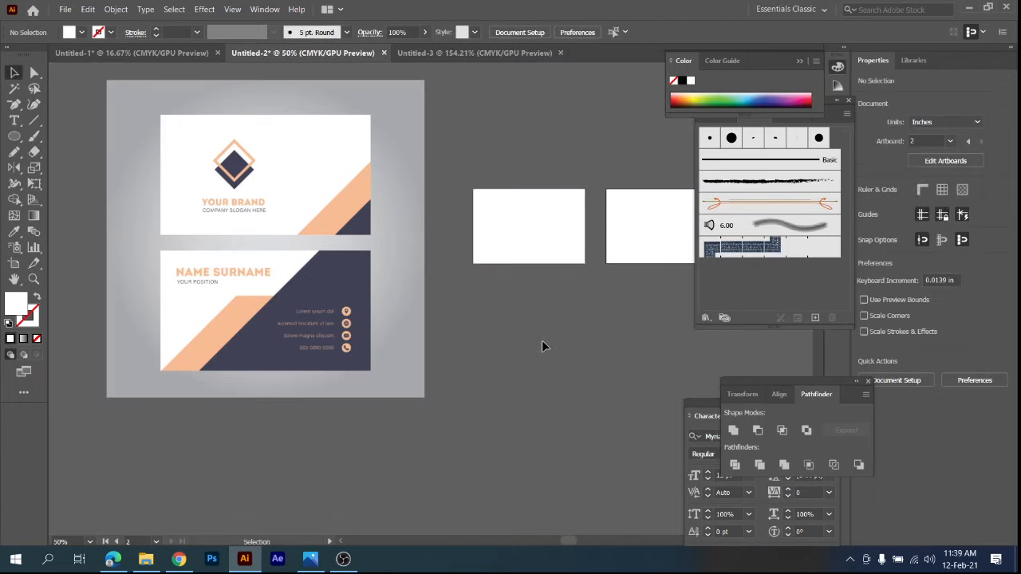
Draw a white rectangle about 3.5 x 3 in that covers the first artboard and extends past all its edges.
drag(542, 340, 508, 368)
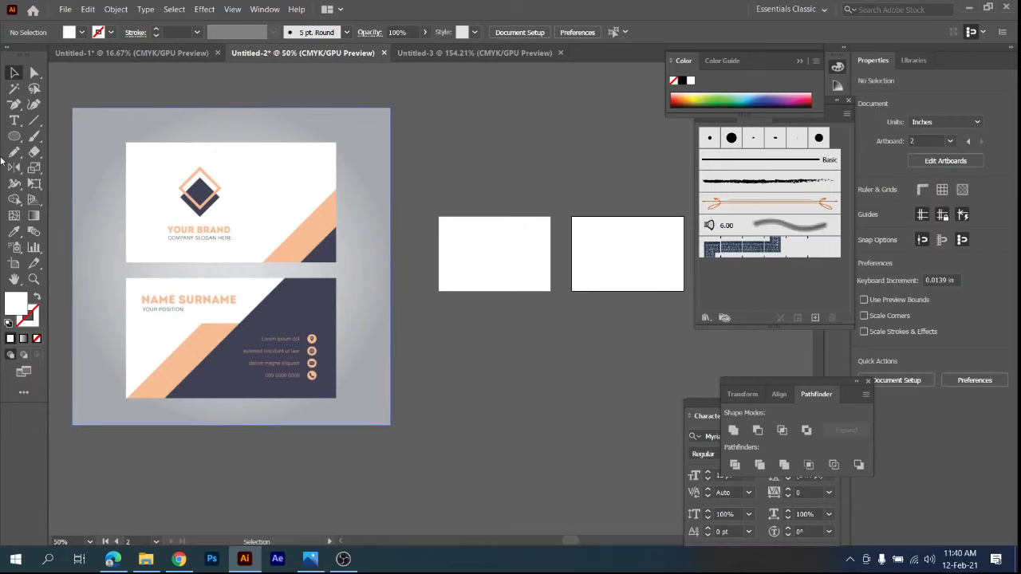
click(16, 121)
drag(15, 137, 49, 140)
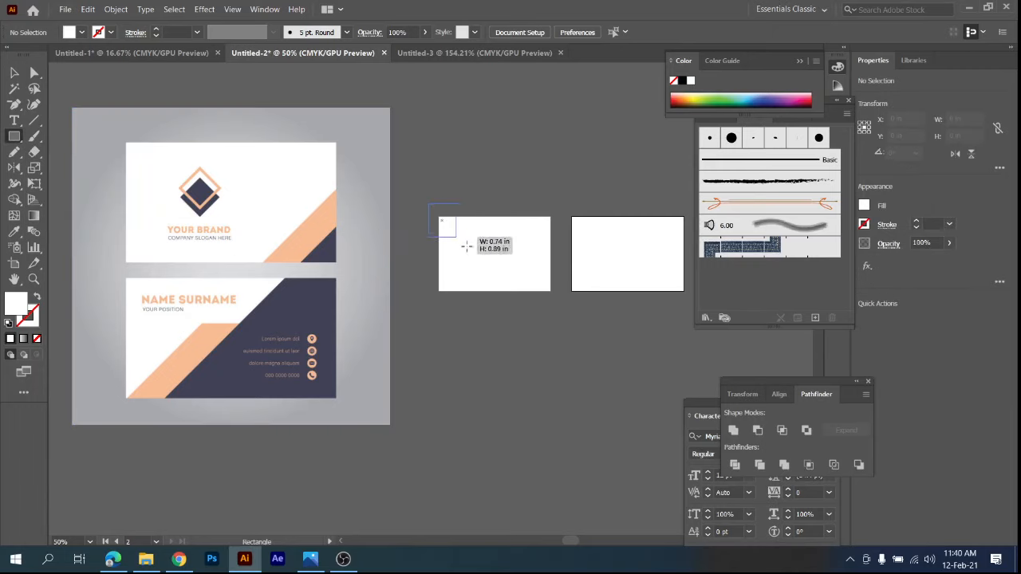
drag(429, 205, 559, 314)
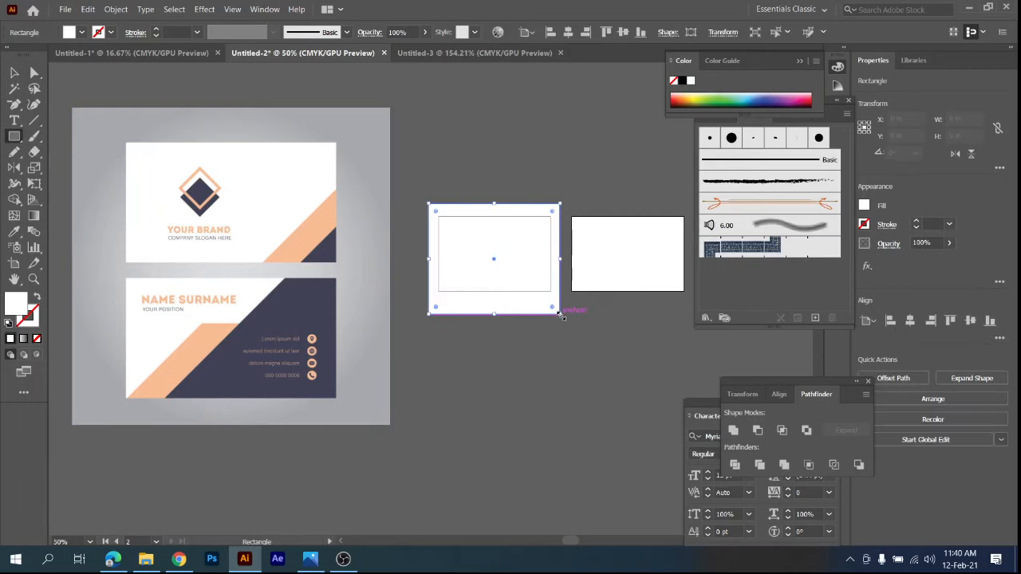
scroll(511, 279, up, 2)
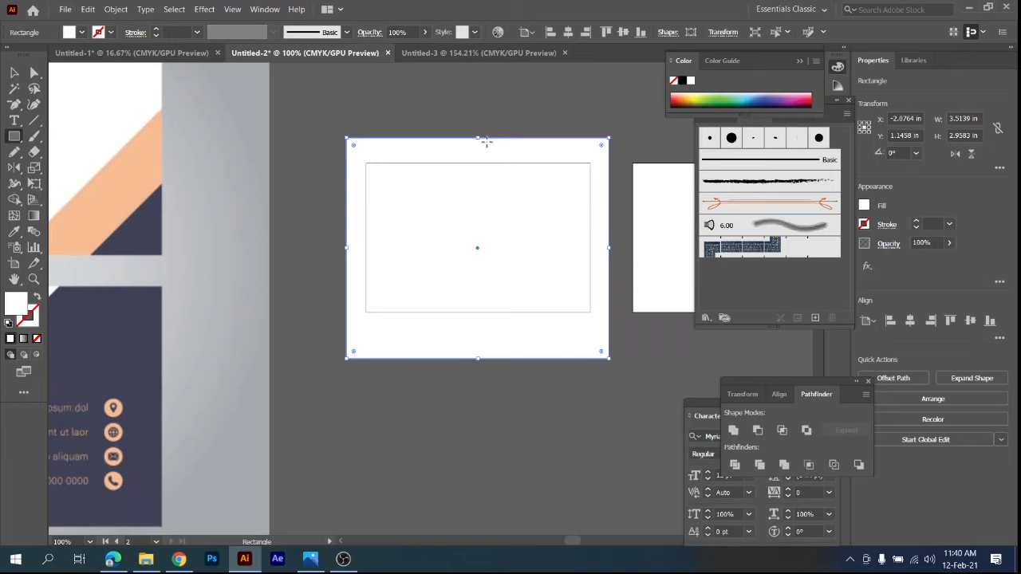
scroll(487, 142, down, 2)
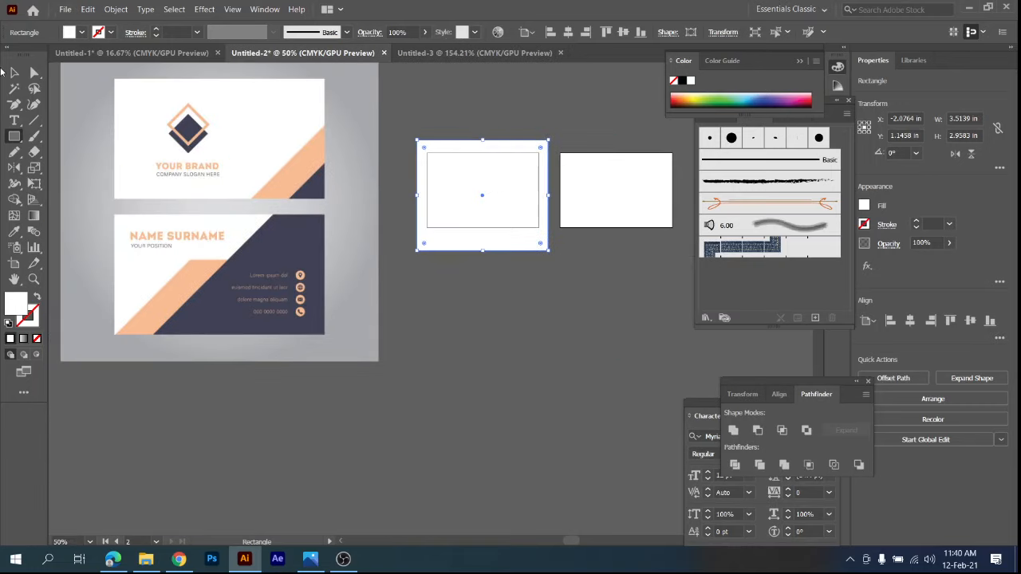
click(12, 73)
click(522, 325)
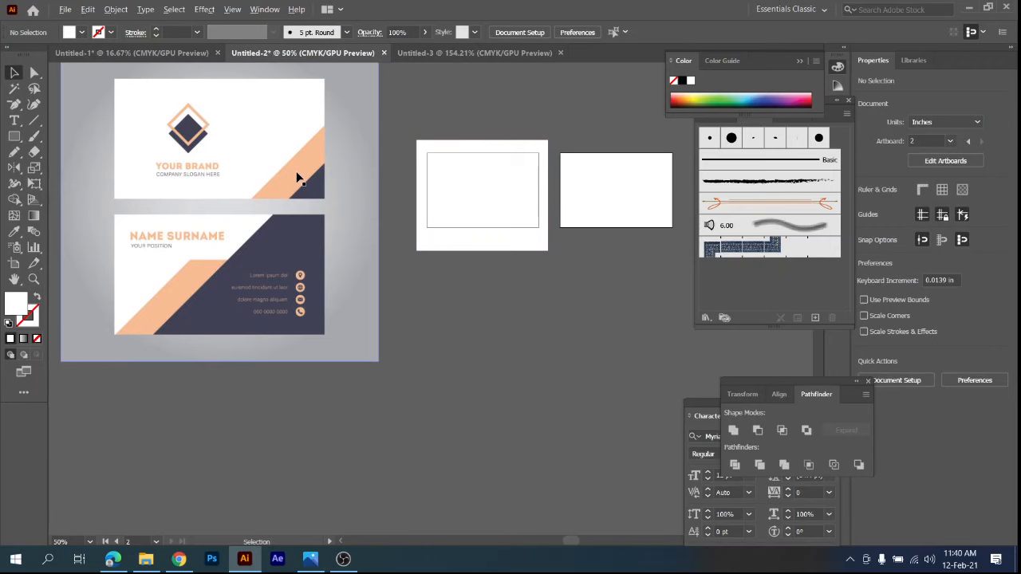
Draw a tall rectangle about 2.7 x 4.3 in overlapping the right part of the first artboard.
scroll(297, 177, up, 1)
key(space)
drag(546, 225, 479, 253)
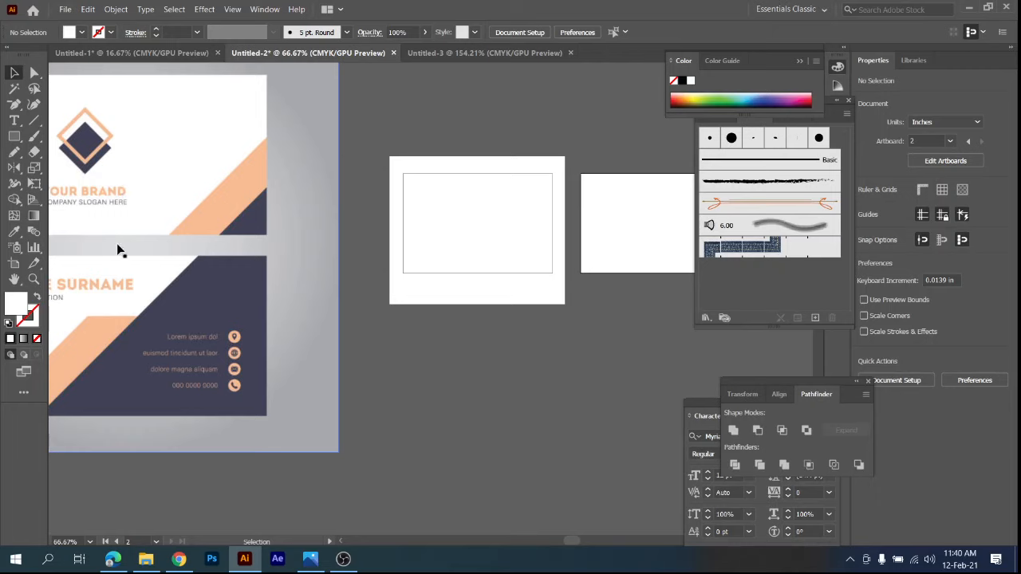
click(18, 144)
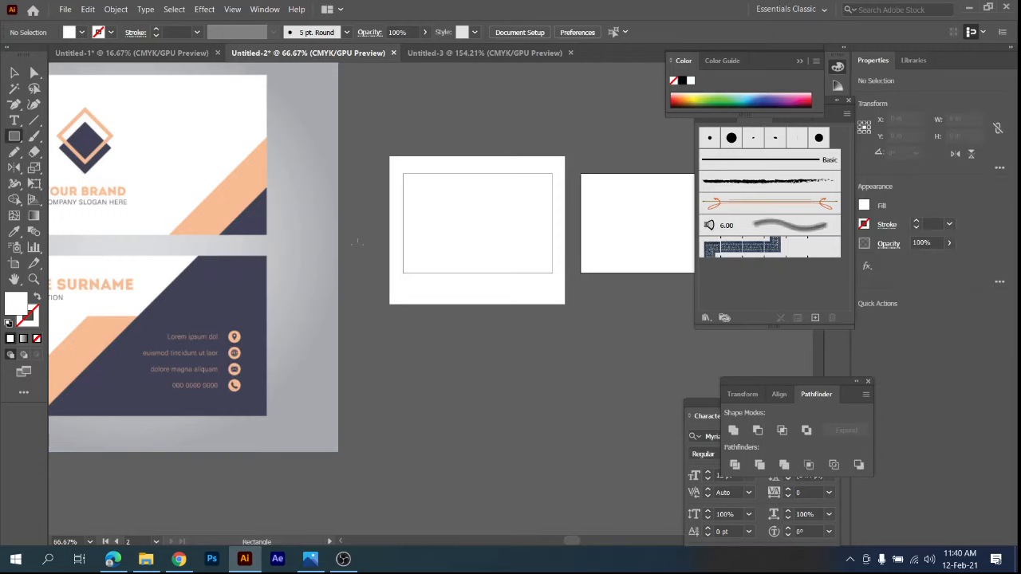
drag(489, 99, 625, 312)
click(14, 73)
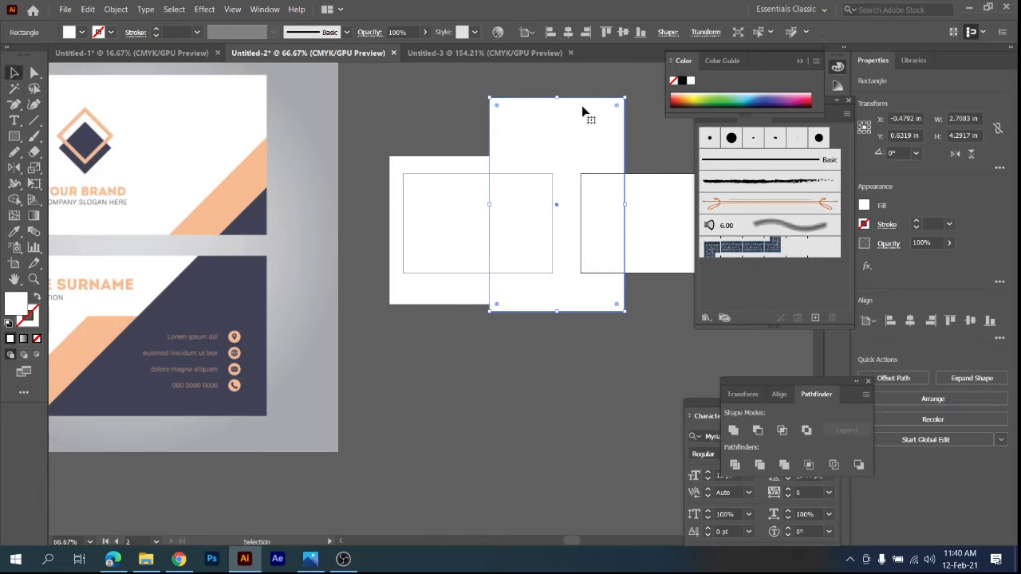
Fill the tall rectangle with the peach color sampled from the reference card's diagonal stripe.
key(i)
click(246, 177)
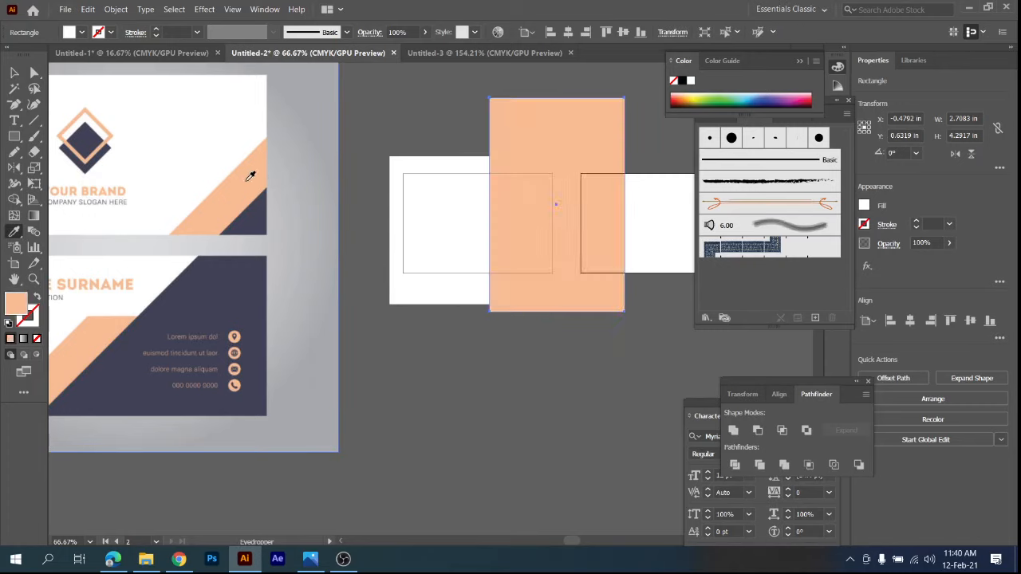
click(15, 73)
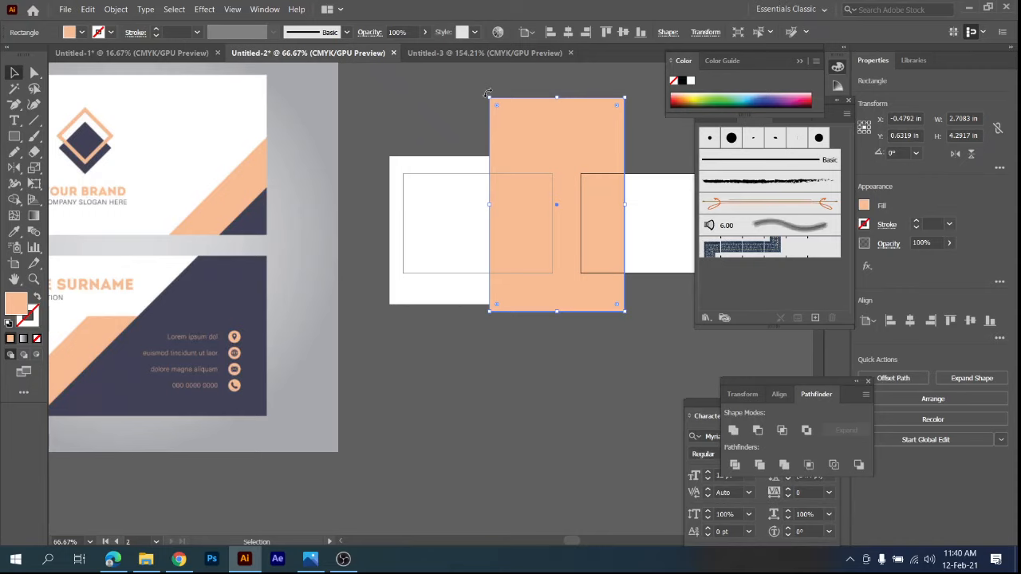
Rotate the peach rectangle to about 322°, shrink it to about 2.8 x 2.9 in overall, and place it across the first artboard's lower-right corner.
drag(487, 93, 551, 130)
drag(585, 228, 592, 287)
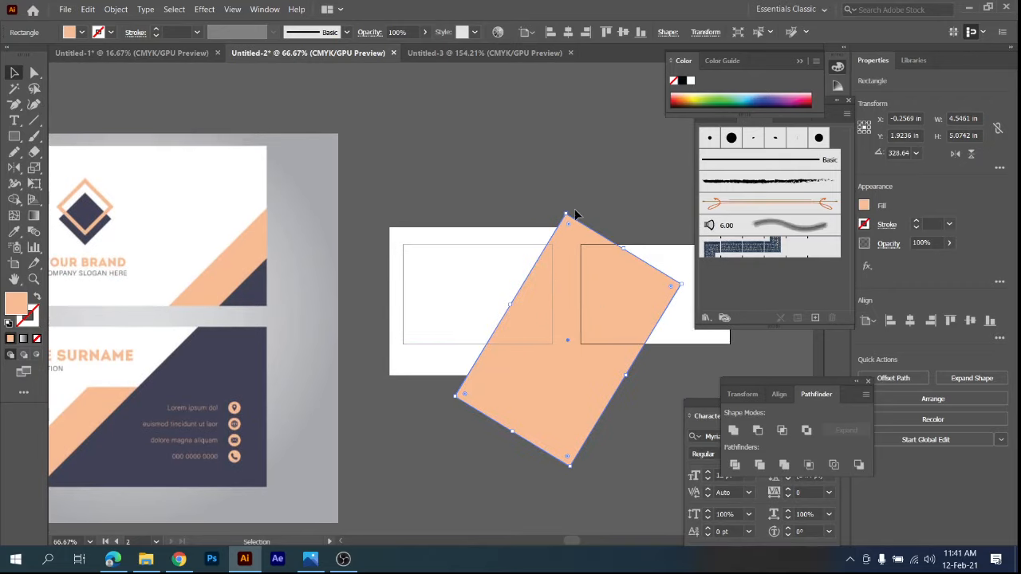
drag(564, 214, 567, 363)
drag(574, 410, 547, 408)
drag(563, 299, 562, 321)
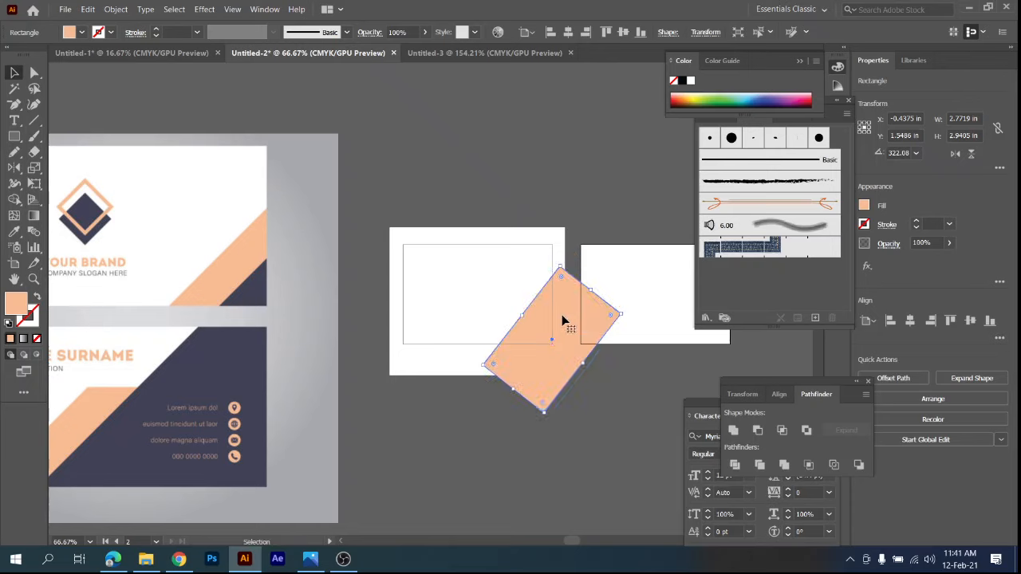
Duplicate the peach rectangle on the first artboard, offsetting the copy 0.25 in right and 0.25 in down.
click(630, 413)
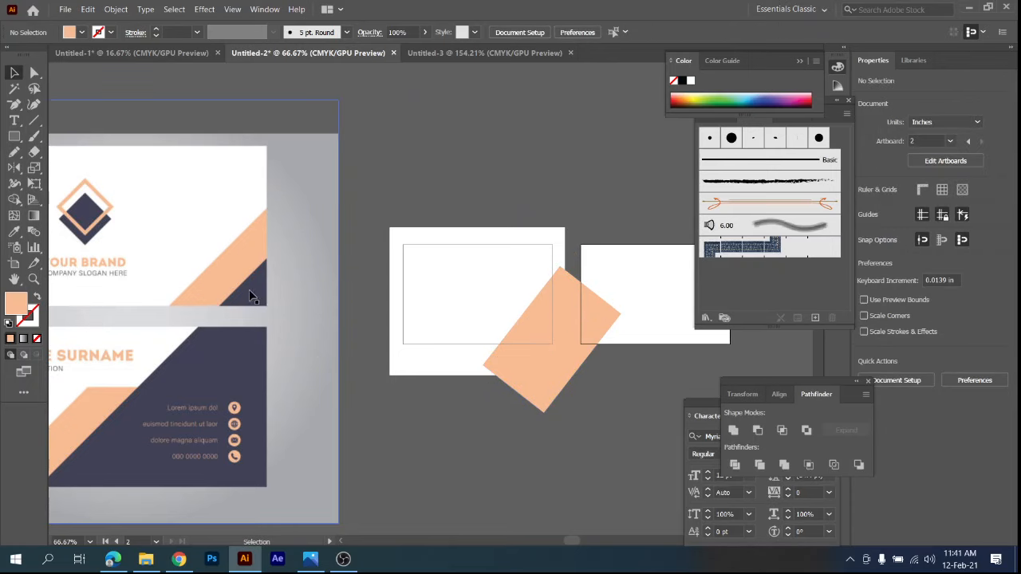
click(546, 364)
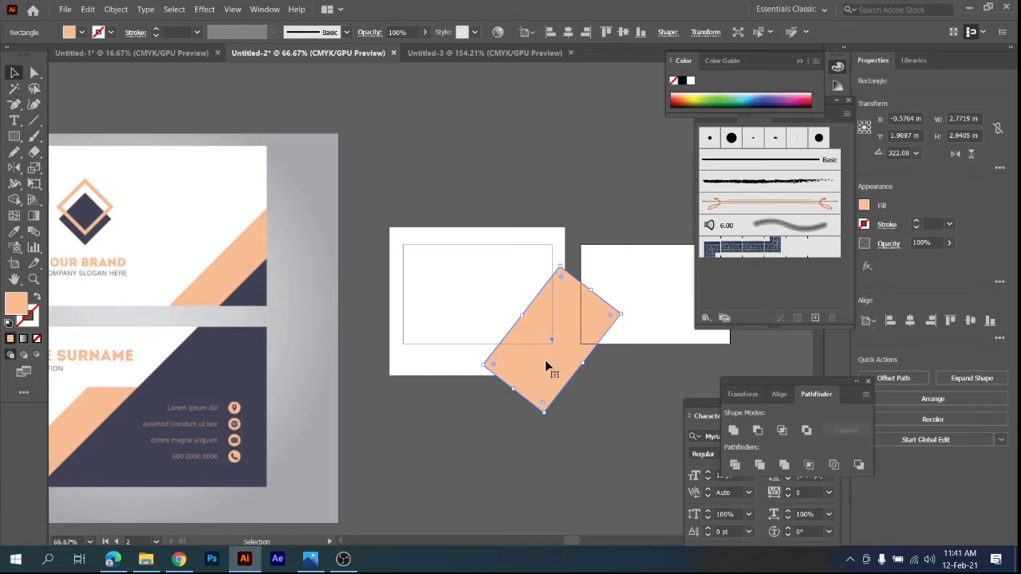
scroll(546, 365, up, 1)
scroll(547, 365, up, 1)
drag(550, 371, 575, 391)
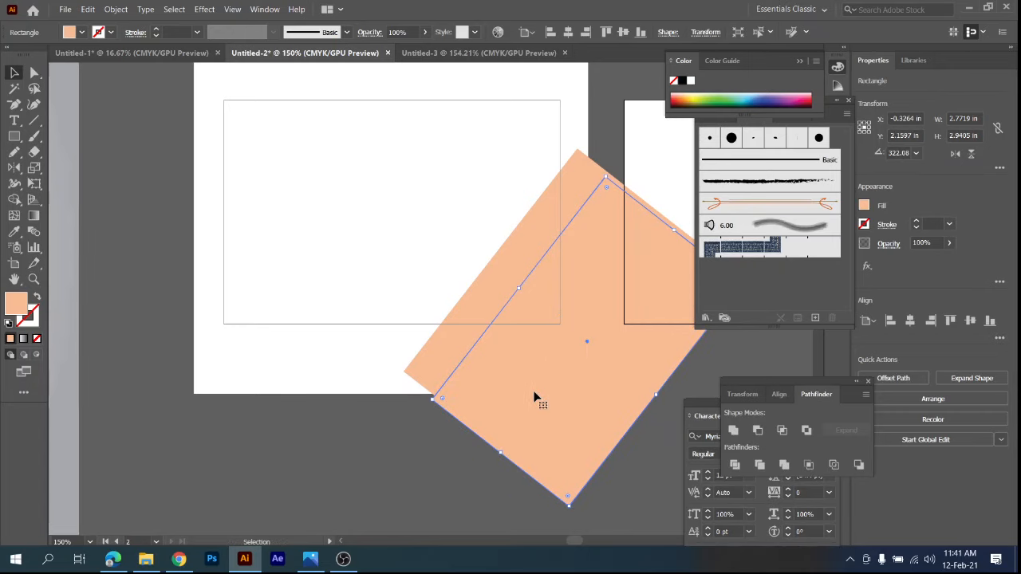
Fill the duplicated rectangle with the navy sampled from the corner triangle of the reference card's front.
scroll(533, 390, down, 2)
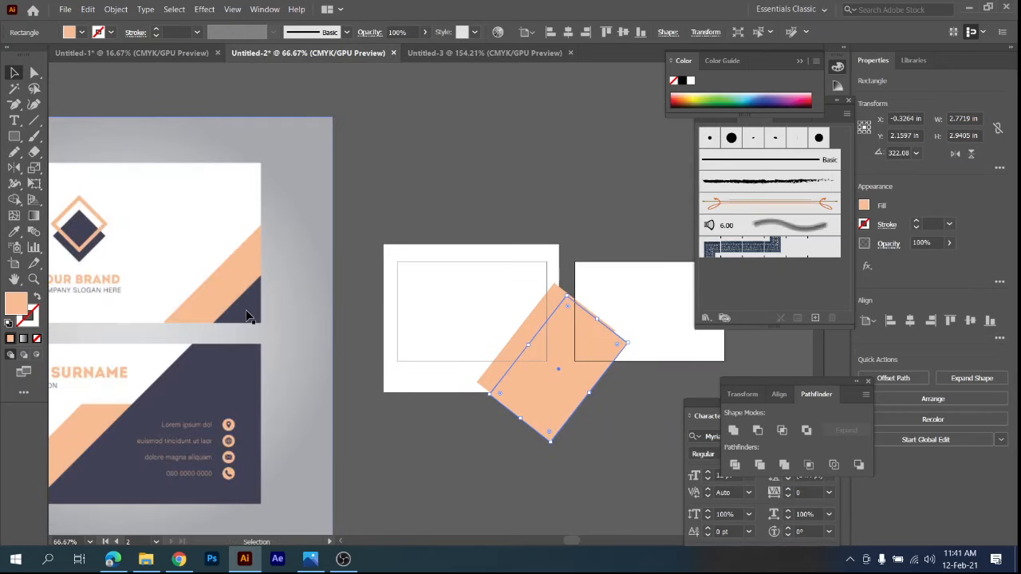
key(i)
click(250, 311)
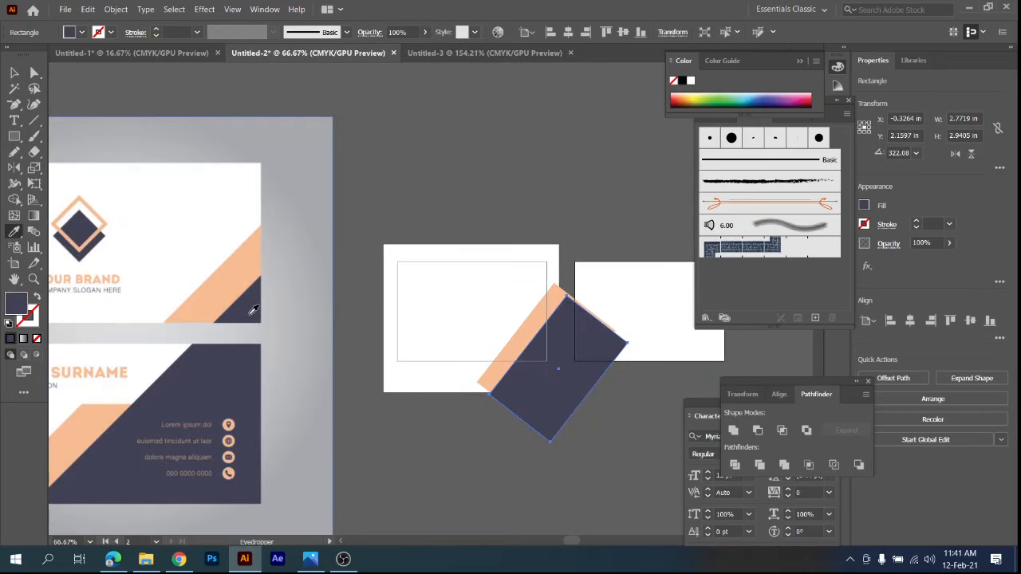
click(14, 73)
click(467, 169)
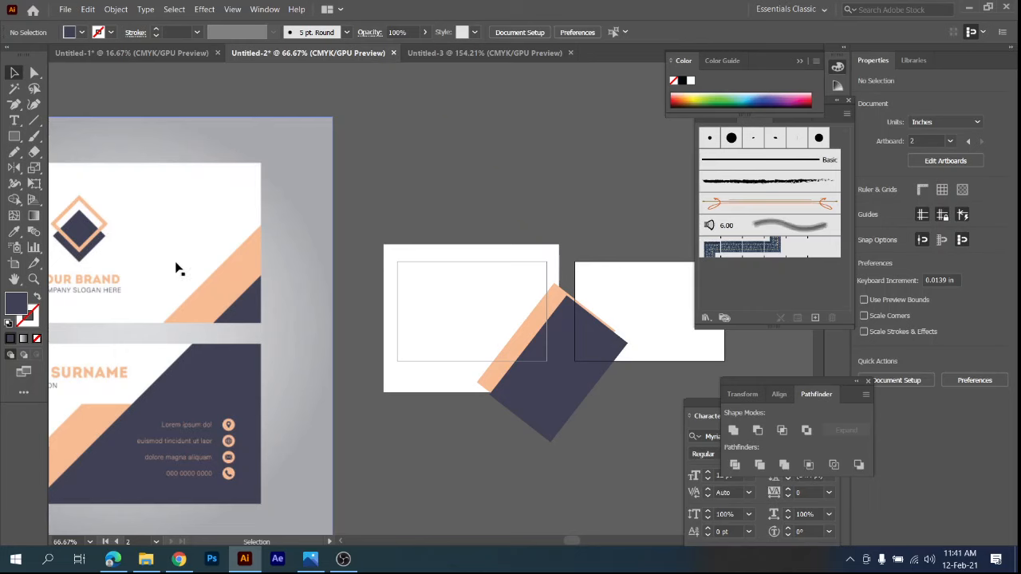
Move the reference image over the first artboard and return it clear of the artboards.
drag(177, 267, 269, 261)
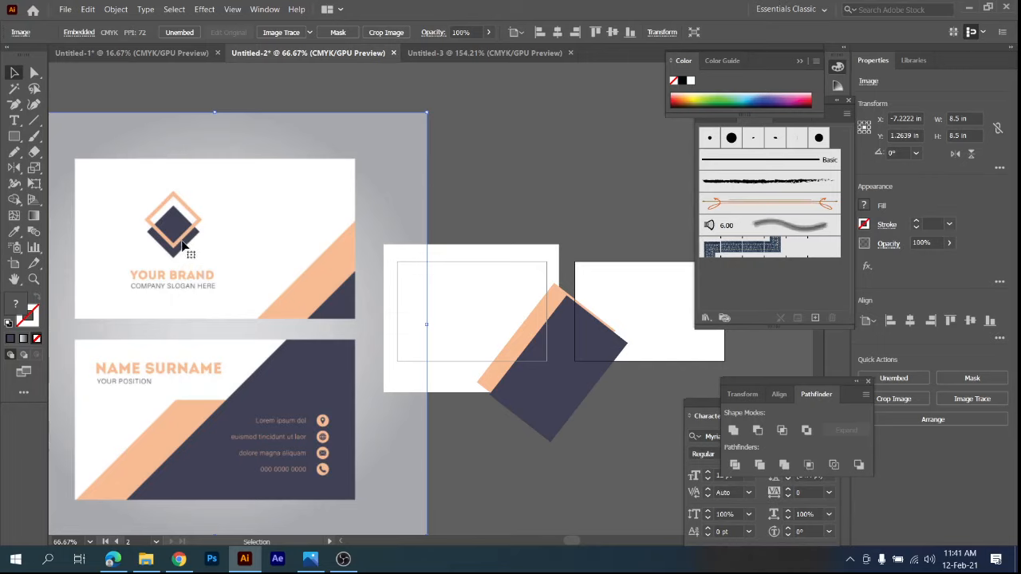
drag(328, 258, 116, 240)
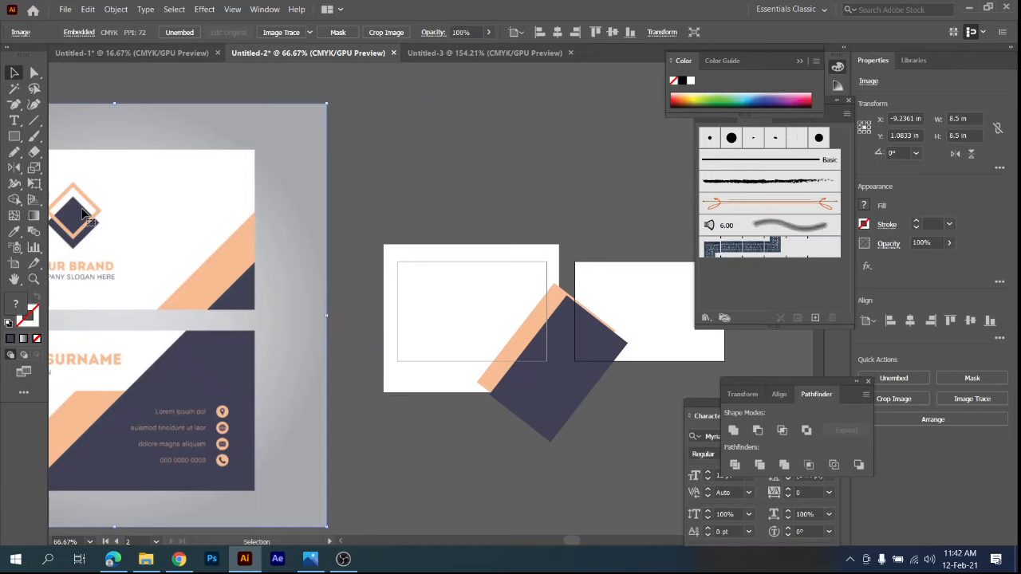
drag(109, 255, 183, 249)
Draw a navy square of about 0.9 x 0.9 in in the empty area above the first artboard.
click(14, 136)
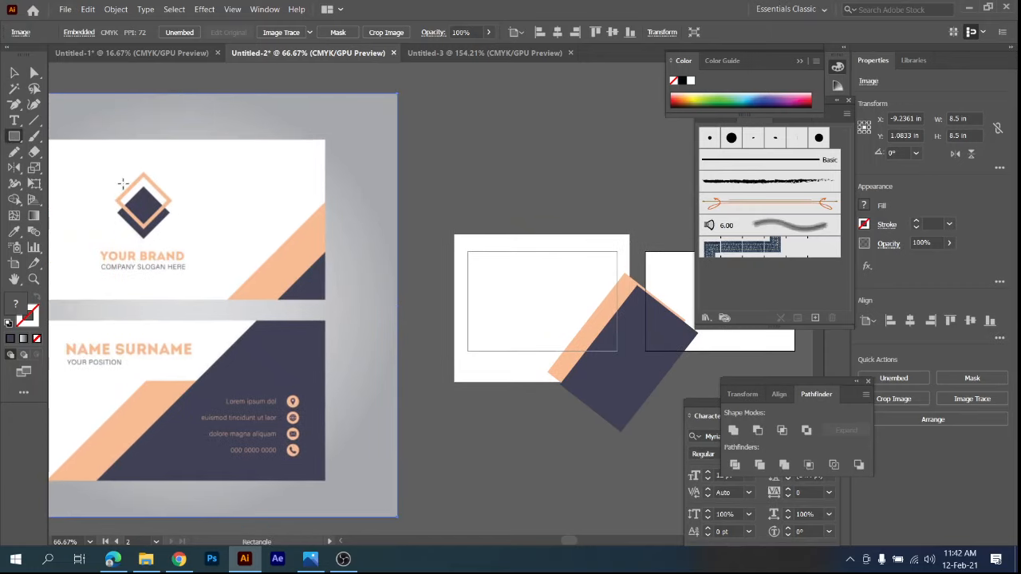
drag(508, 124, 553, 168)
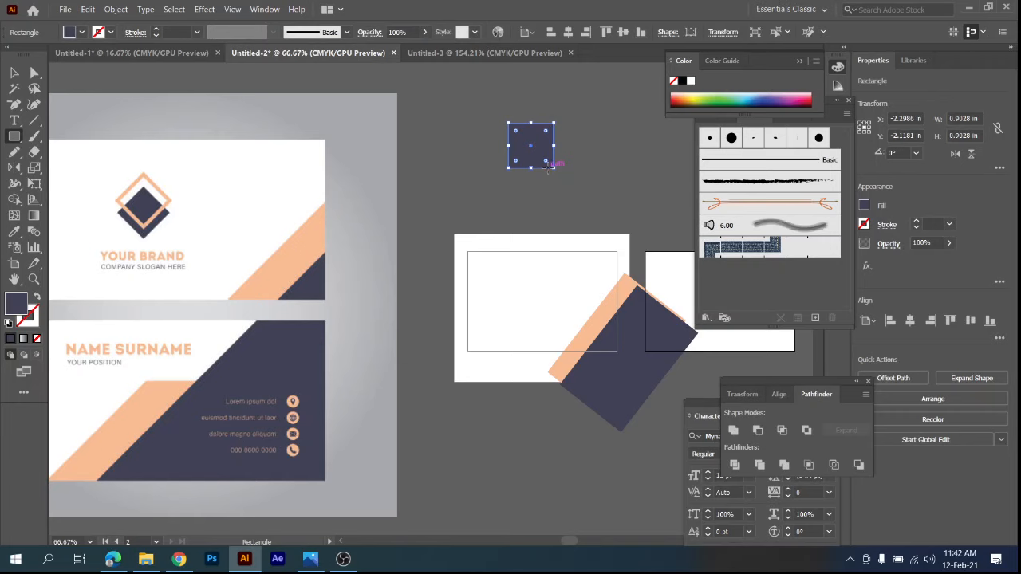
Try to swap the navy square's fill to a 10 pt stroke, and restore its solid navy fill.
key(v)
click(37, 298)
click(187, 32)
text(1)
key(Return)
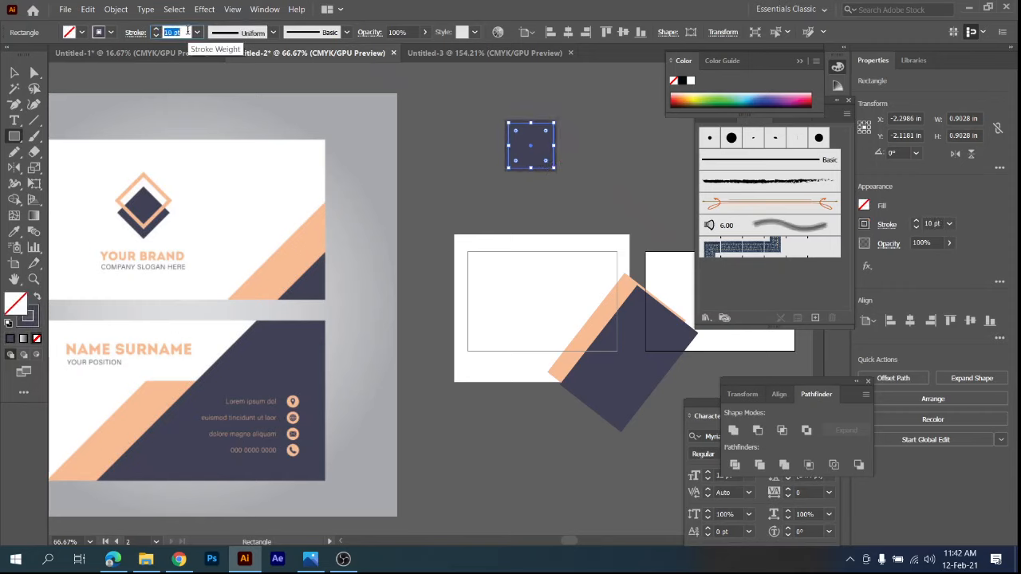
click(14, 73)
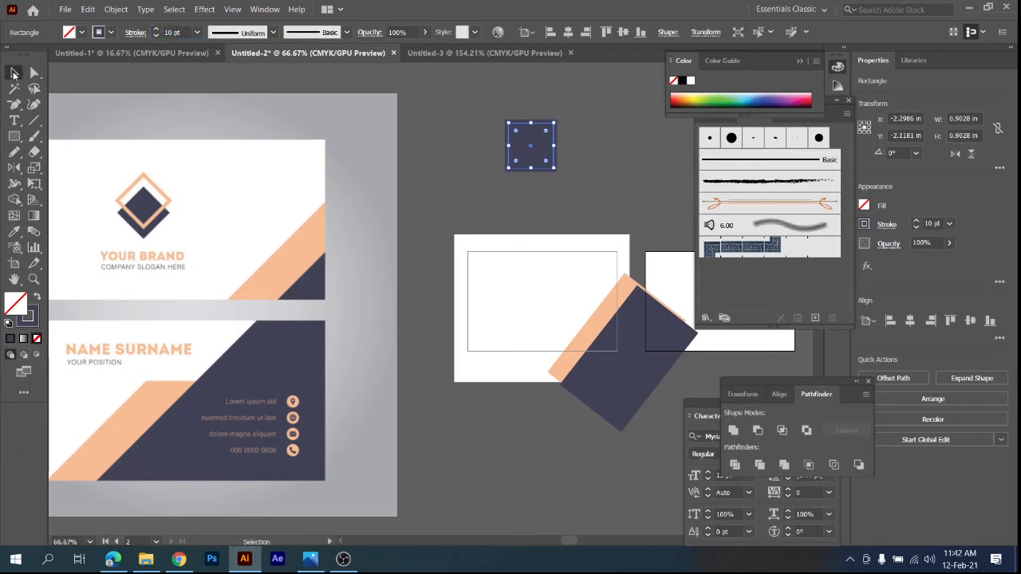
click(458, 159)
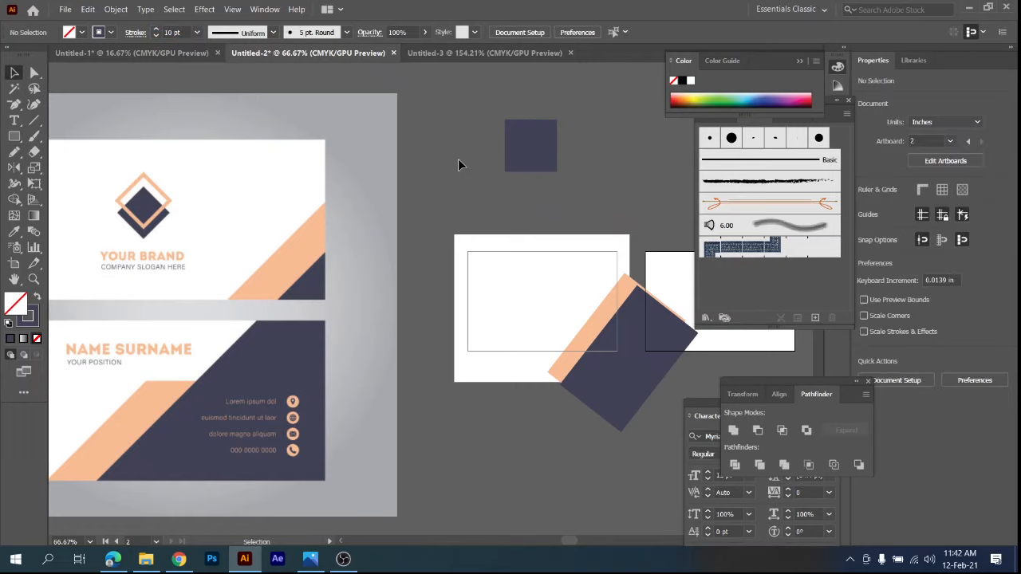
click(510, 128)
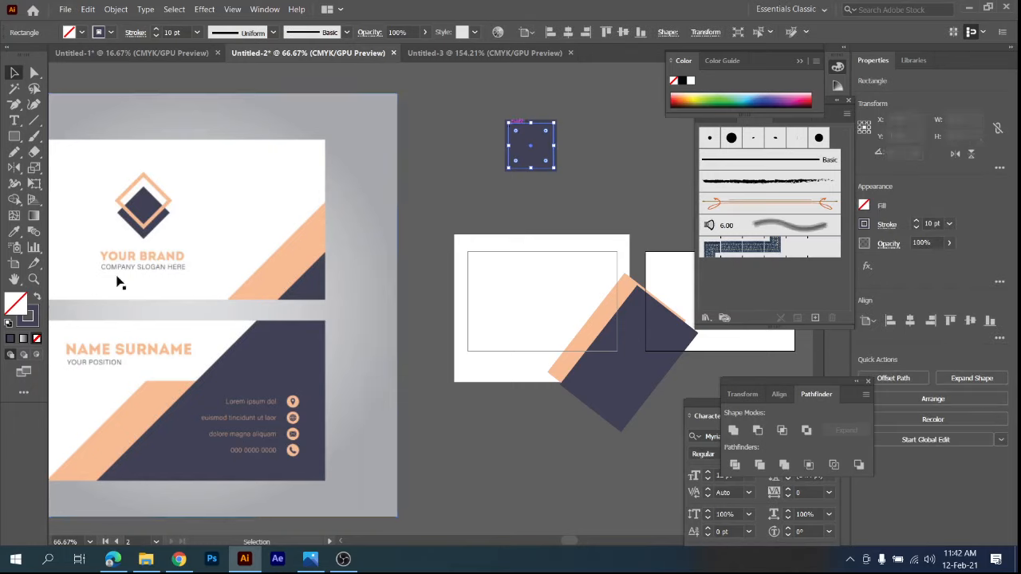
click(37, 297)
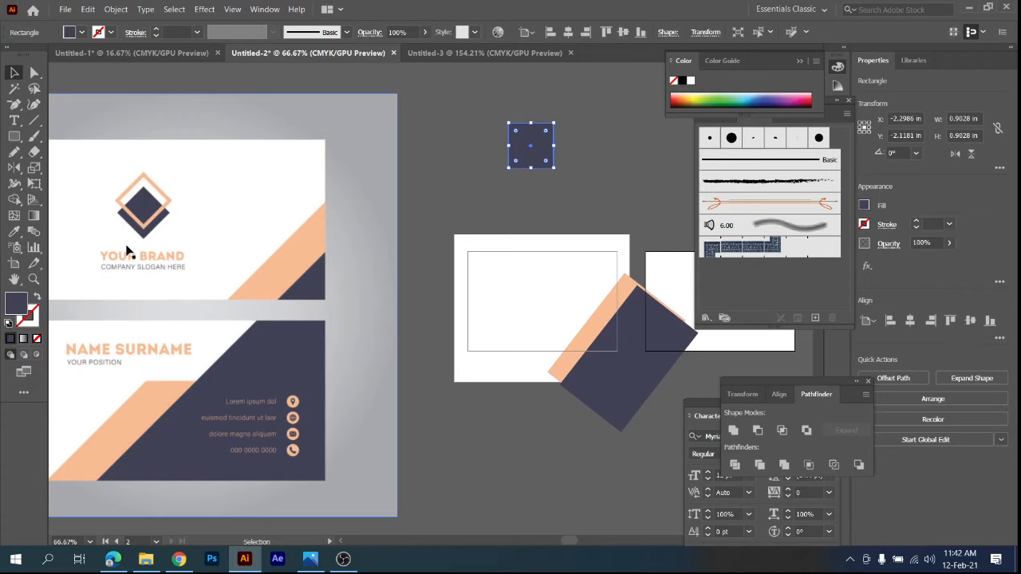
Make a peach copy of the navy square with the reference logo's outline color, placed about 1.5 in to its right.
key(i)
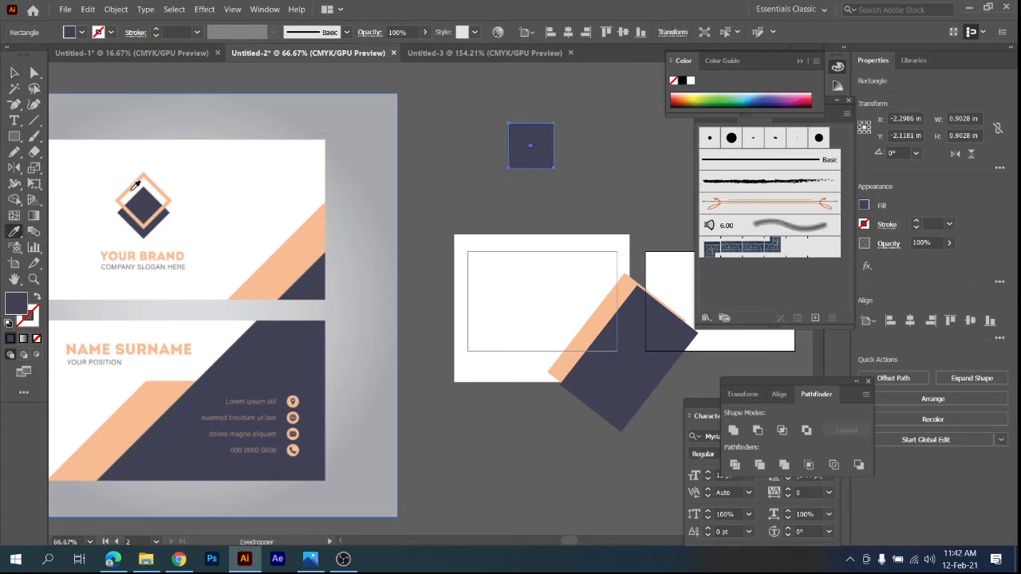
click(131, 186)
click(15, 72)
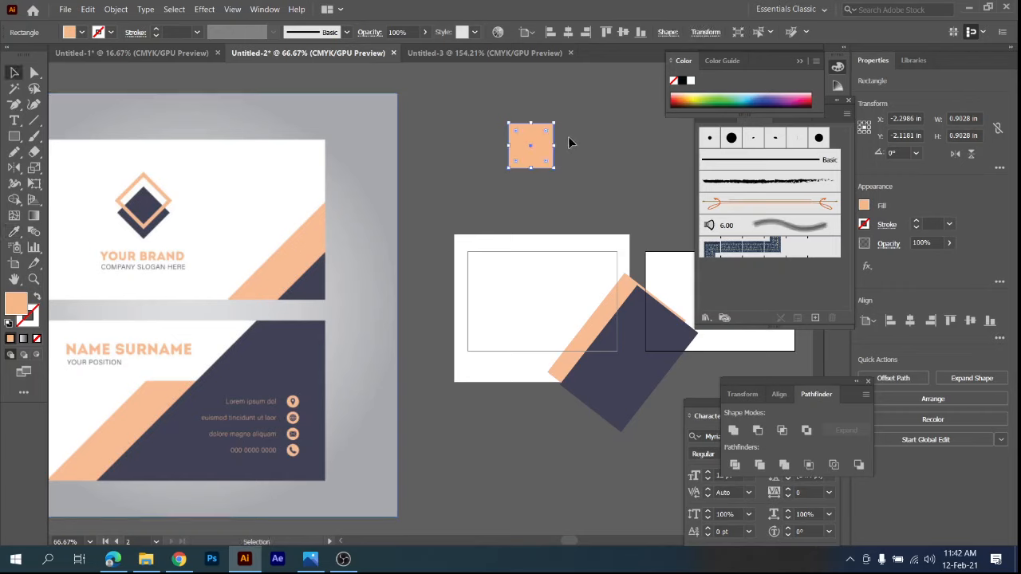
drag(535, 148, 612, 148)
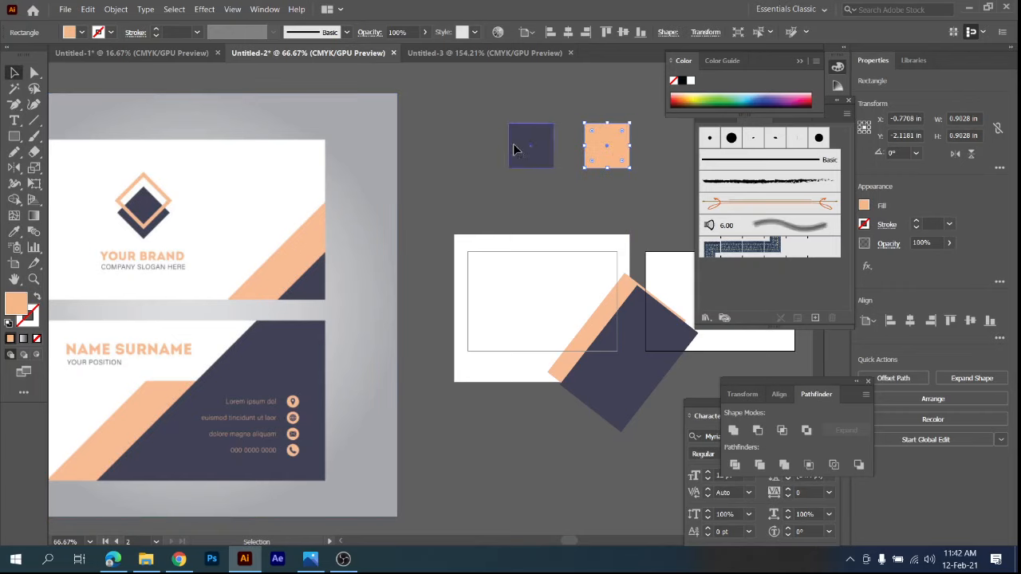
Align the navy and peach squares on their horizontal centers so the peach one stacks exactly over the navy one.
click(514, 149)
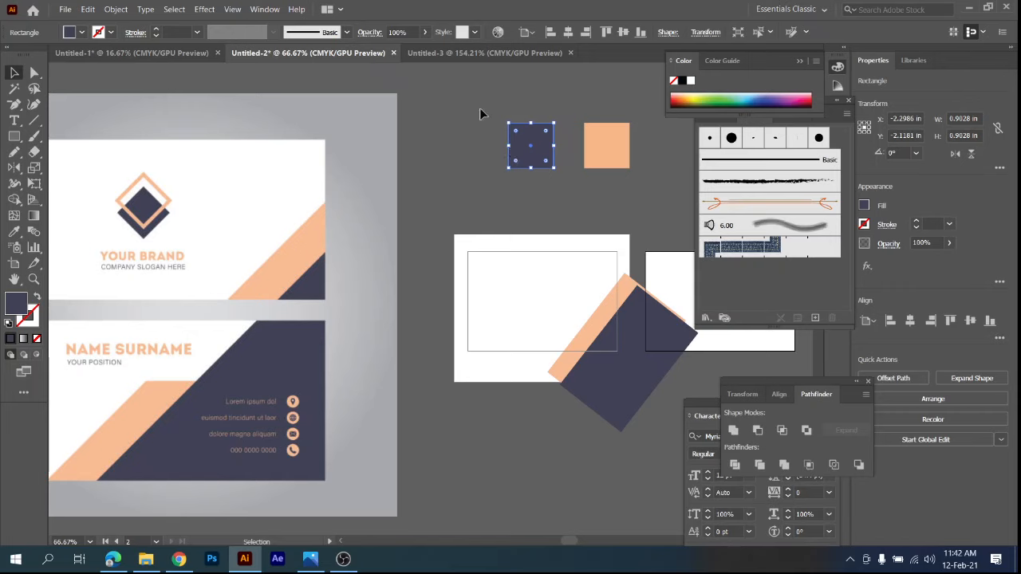
click(602, 157)
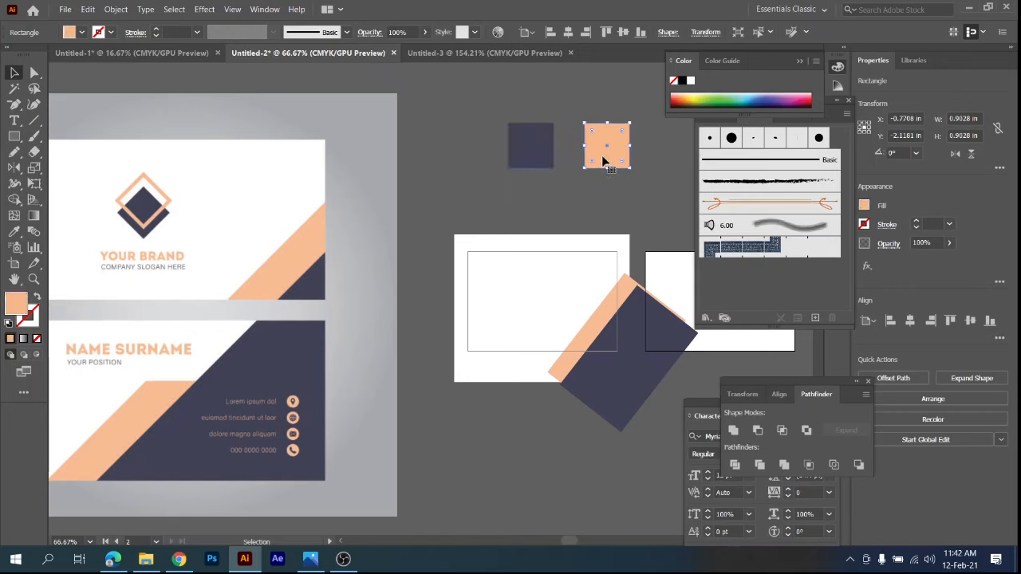
click(538, 143)
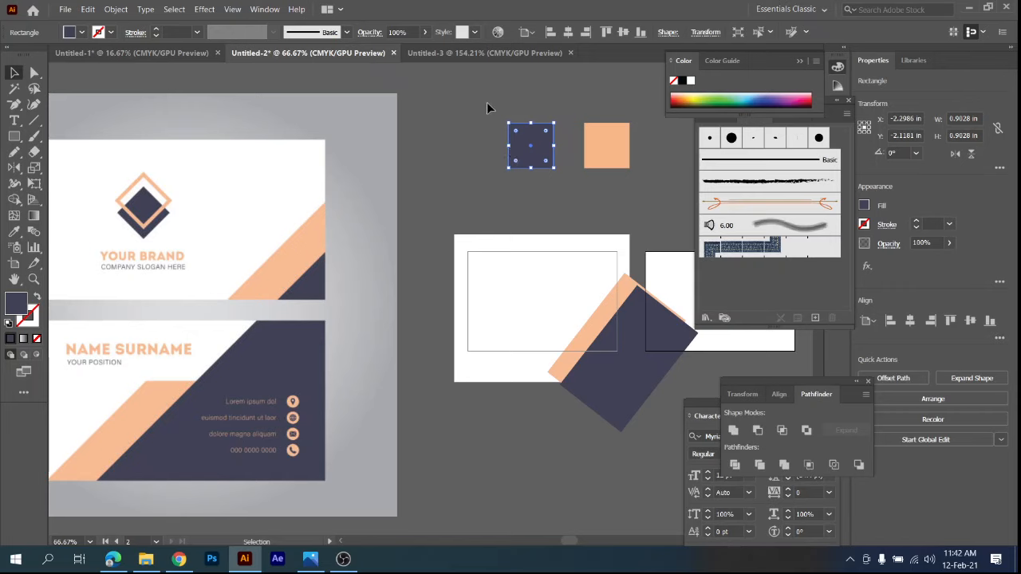
drag(487, 105, 670, 175)
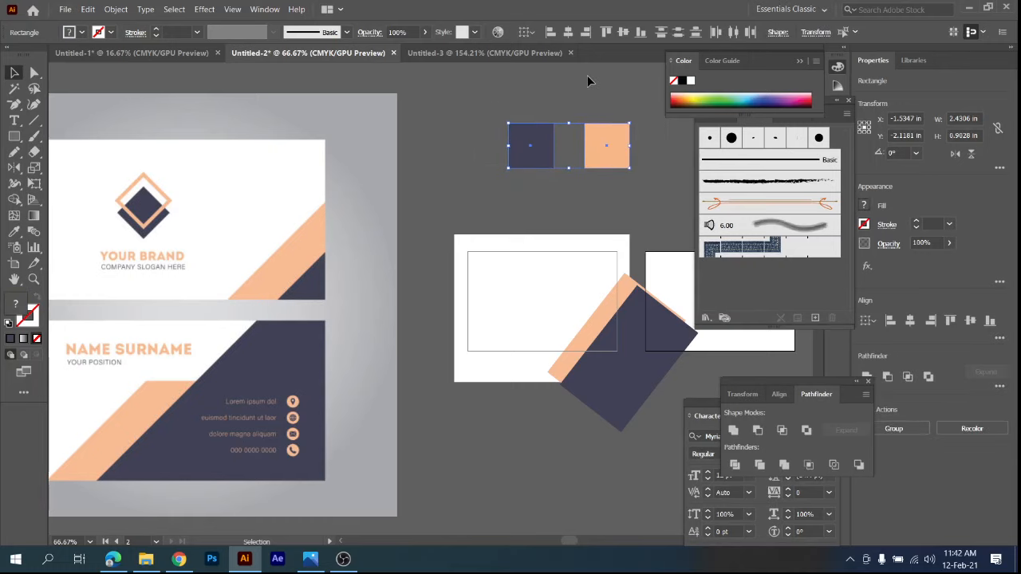
click(566, 195)
drag(472, 107, 621, 158)
click(569, 32)
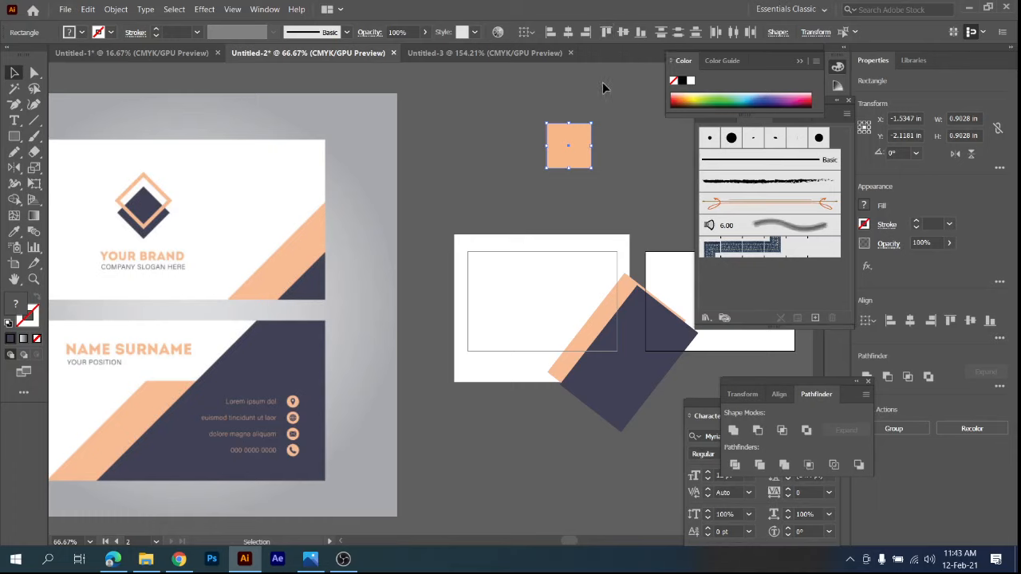
Swap the peach square's fill to its stroke and set the stroke weight to 8 pt.
click(638, 169)
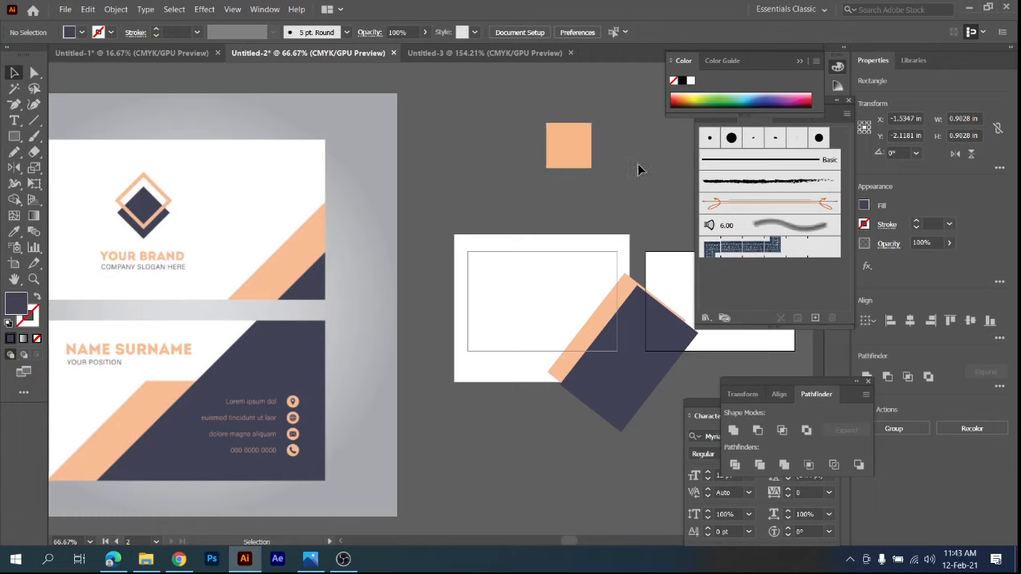
click(581, 138)
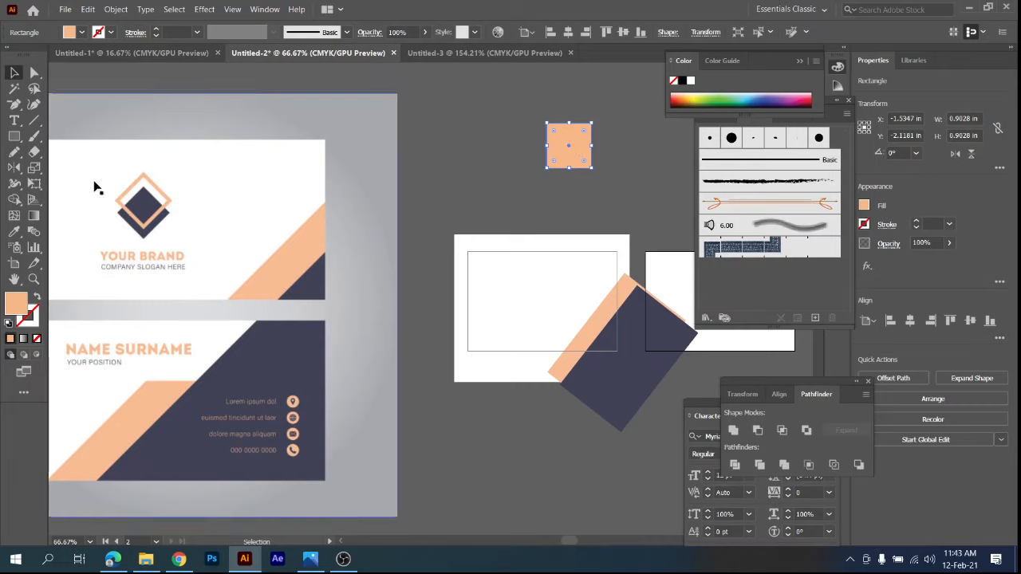
click(40, 297)
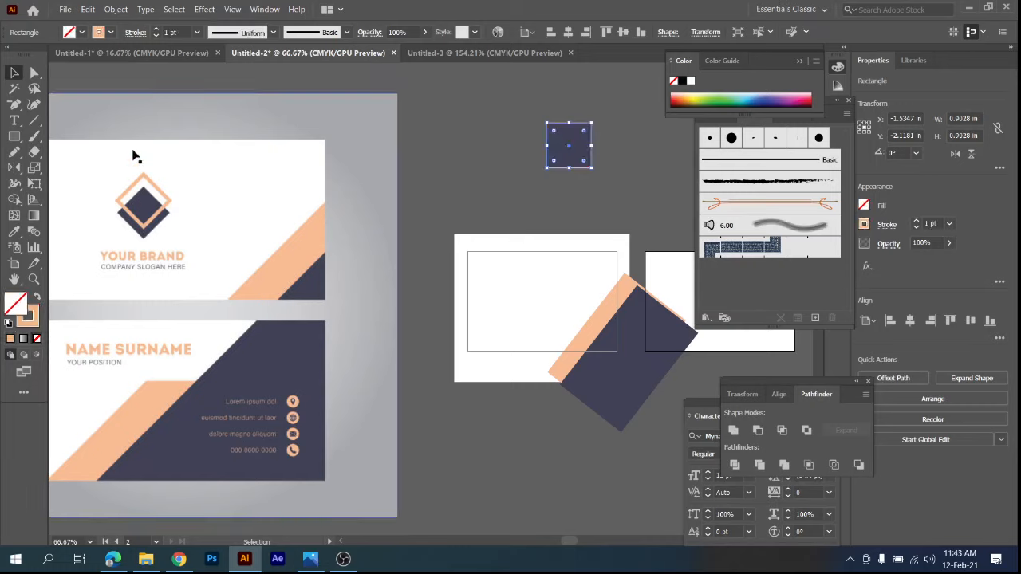
click(184, 30)
key(Up)
key(Up)
key(Up)
key(Up)
key(Up)
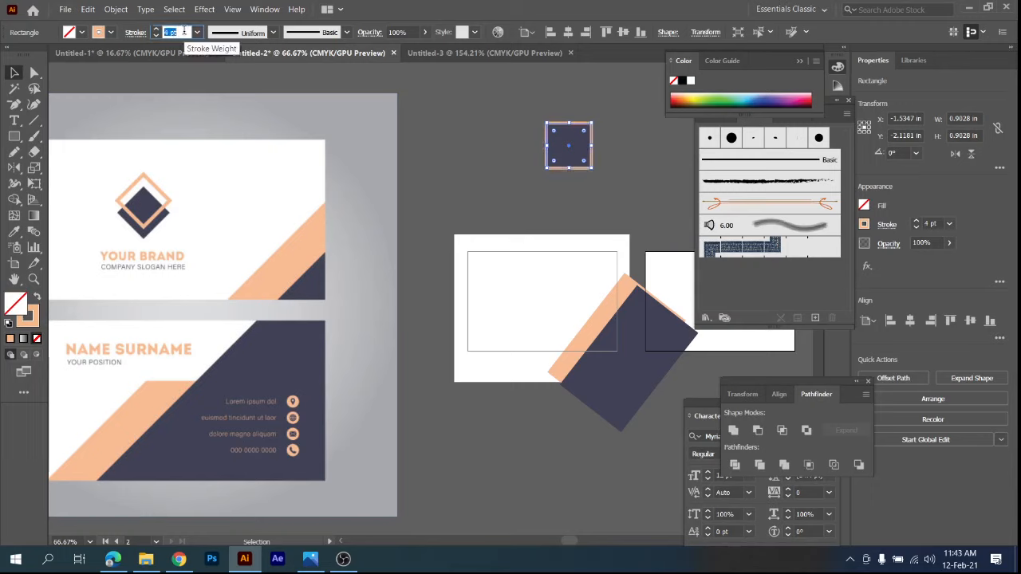
key(Up)
key(Up)
key(Up)
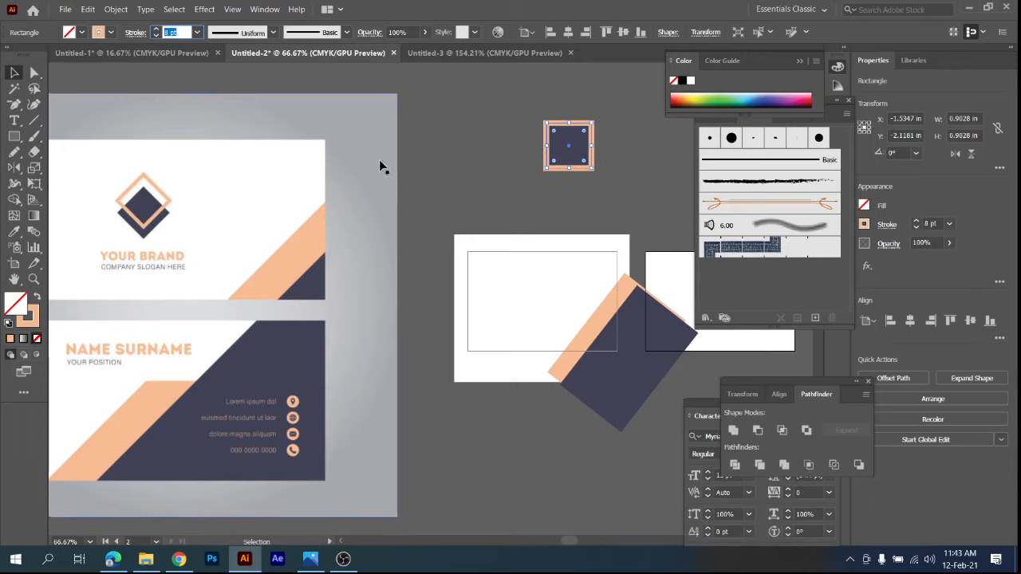
click(486, 164)
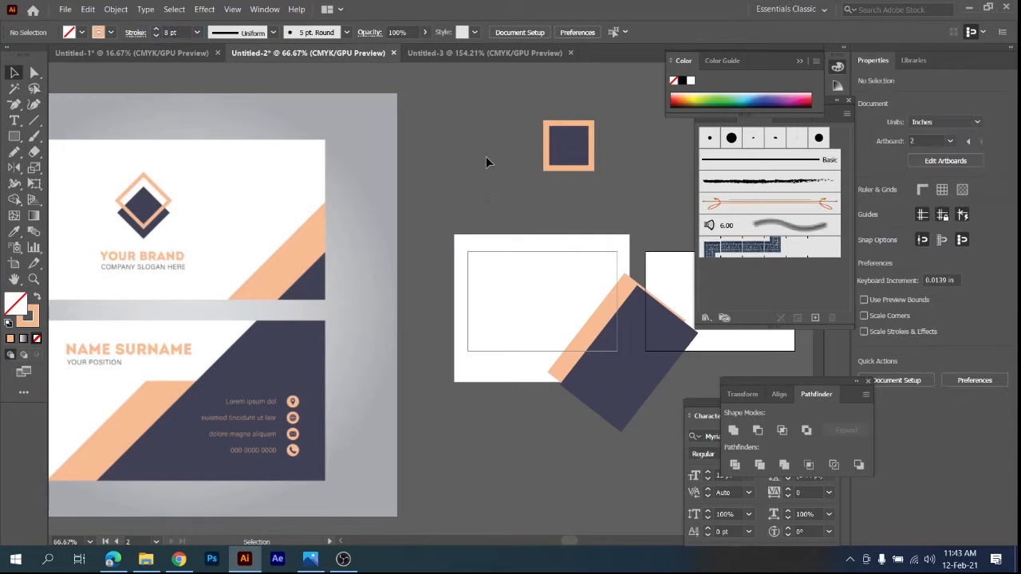
Rotate both stacked squares to 315° as diamonds, and shift the peach outline upward so it partly overlaps the navy diamond.
drag(518, 104, 566, 187)
click(627, 170)
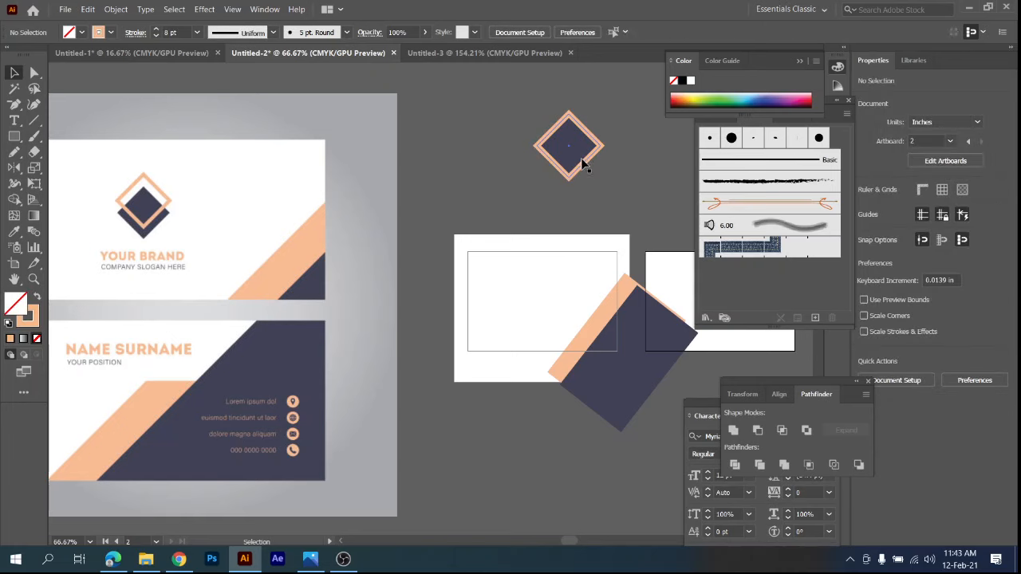
click(582, 163)
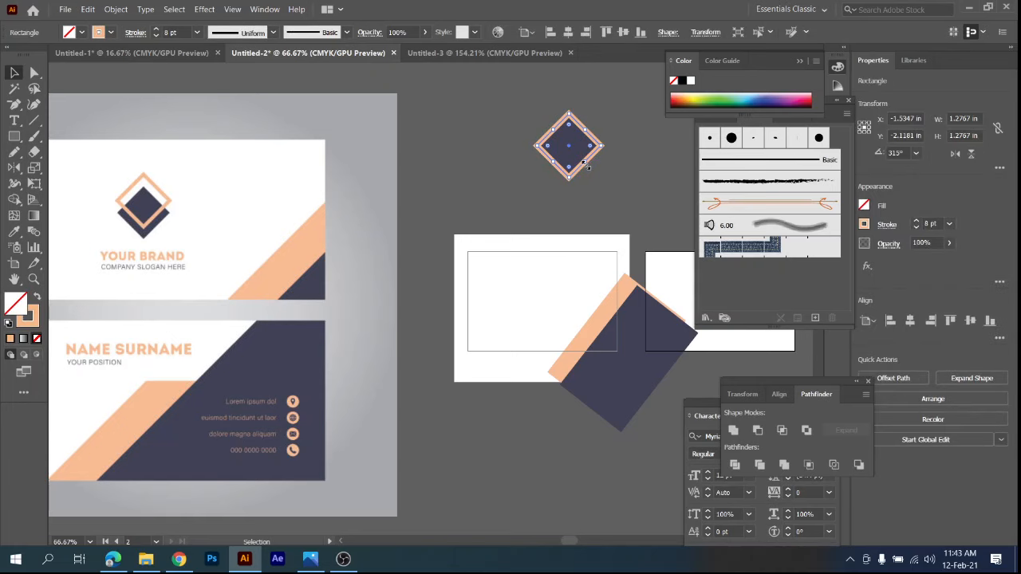
key(Up)
key(Up)
key(Up)
key(Up)
key(Up)
key(Up)
key(Up)
key(Up)
key(Up)
key(Up)
key(Up)
key(Up)
key(Up)
key(Up)
key(Up)
key(Up)
key(Up)
key(Up)
key(Up)
key(Up)
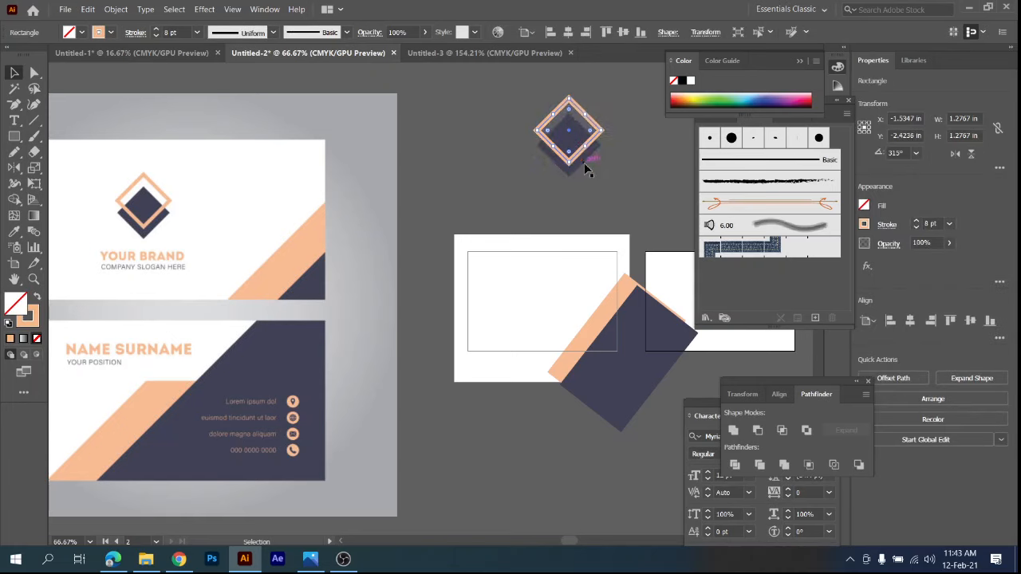
key(Up)
key(Up)
key(Up)
key(Up)
key(Up)
key(Up)
click(614, 177)
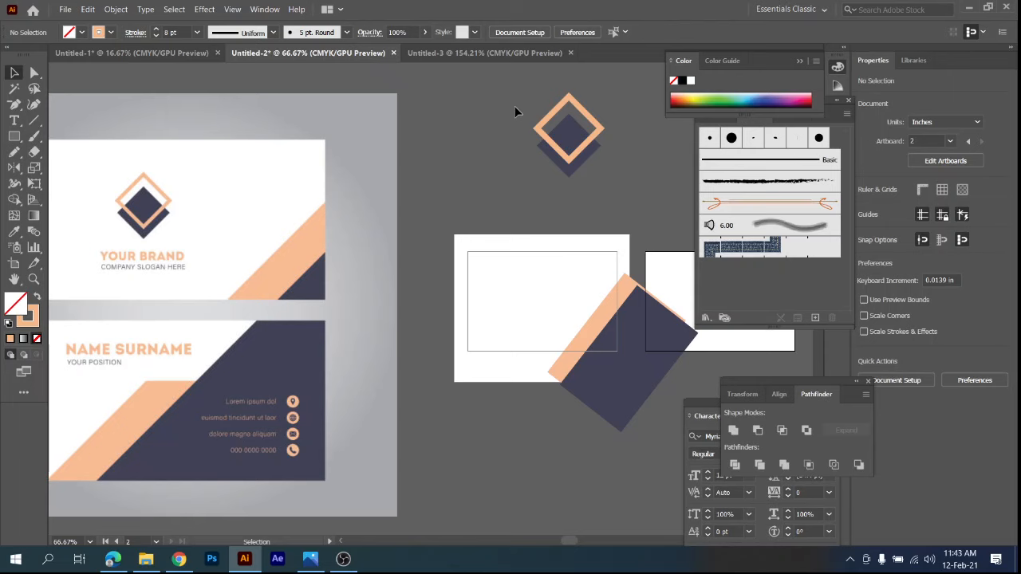
Examine up close how the peach outline overlaps the navy diamond in the reference logo.
scroll(148, 225, up, 3)
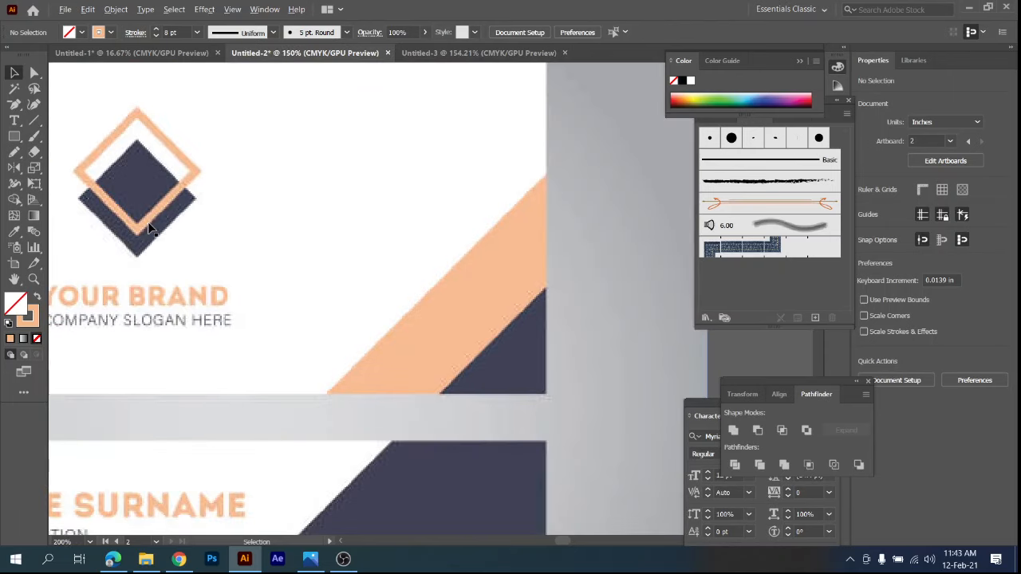
drag(164, 223, 351, 256)
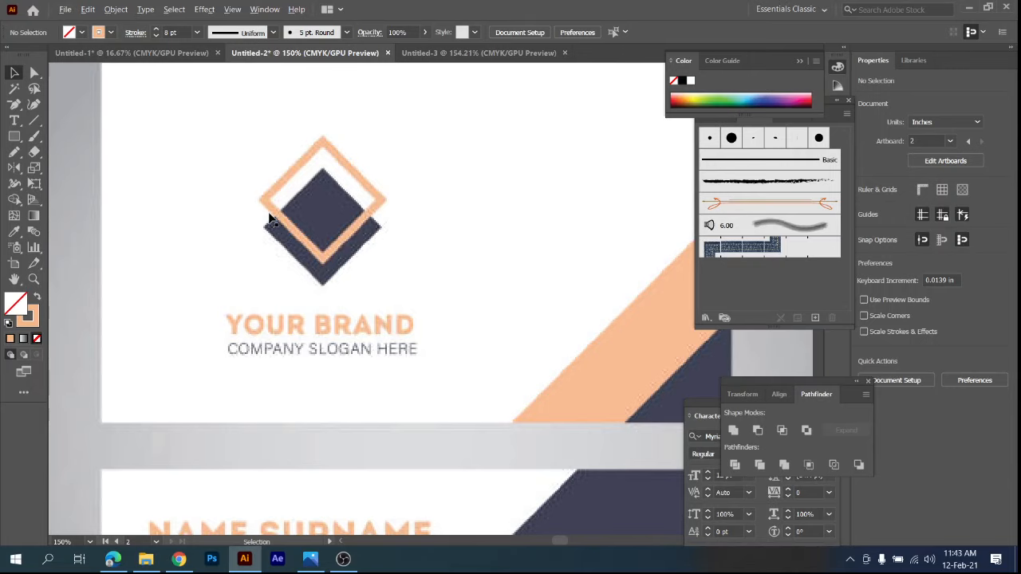
Group the navy diamond with the peach diamond outline and move the group onto the first artboard.
scroll(269, 219, down, 3)
drag(556, 141, 662, 216)
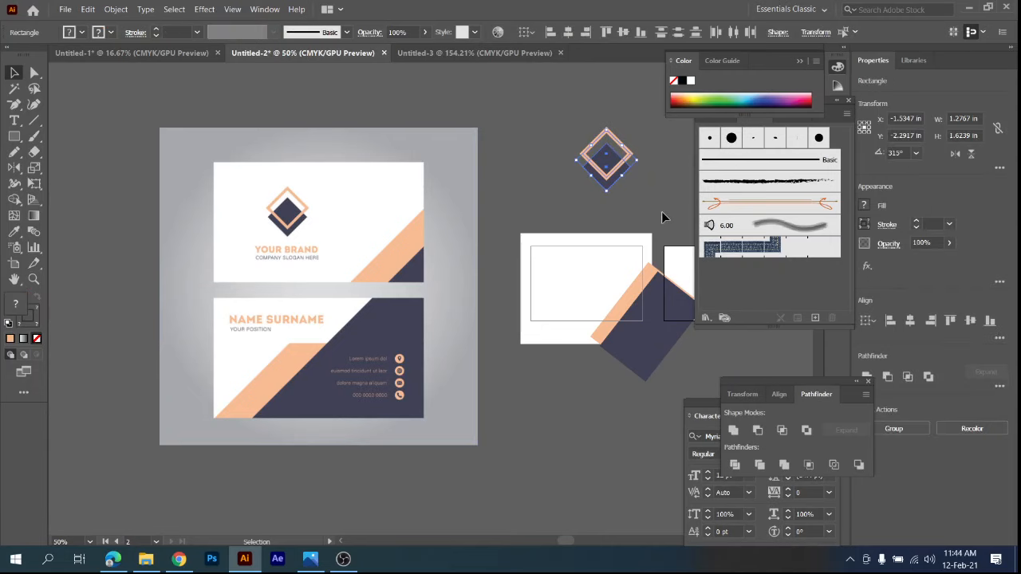
key(ctrl+g)
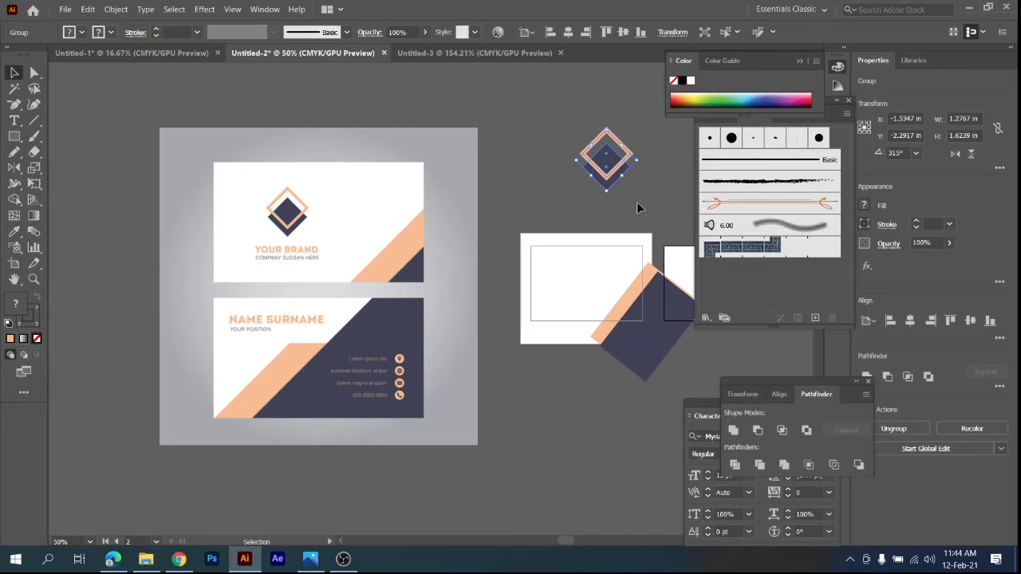
drag(619, 171, 589, 289)
key(ctrl+plus)
key(ctrl+plus)
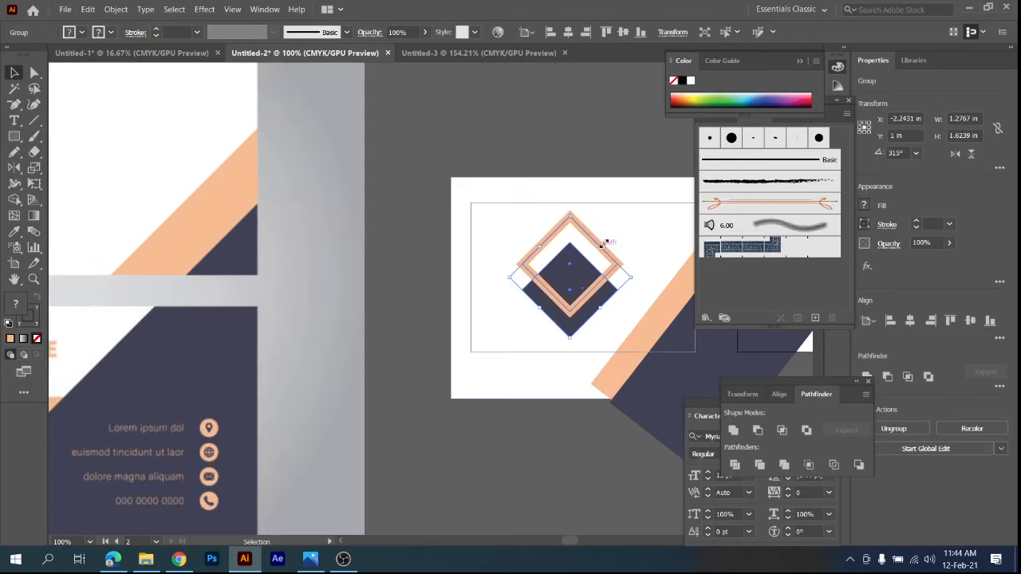
Try to scale the grouped diamond logo down proportionally around its center, and undo the scaling, move and grouping.
drag(569, 217, 565, 237)
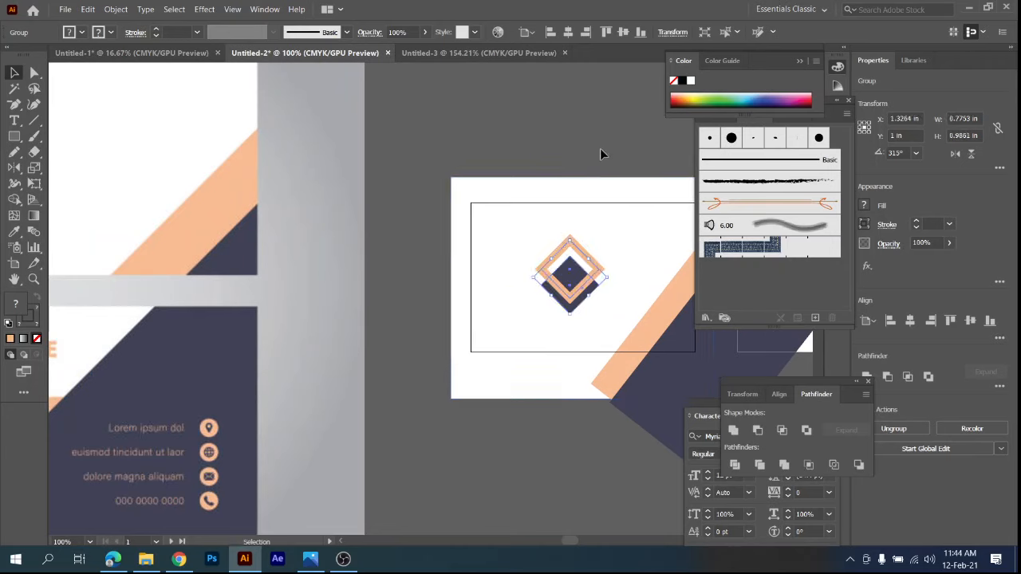
key(ctrl+z)
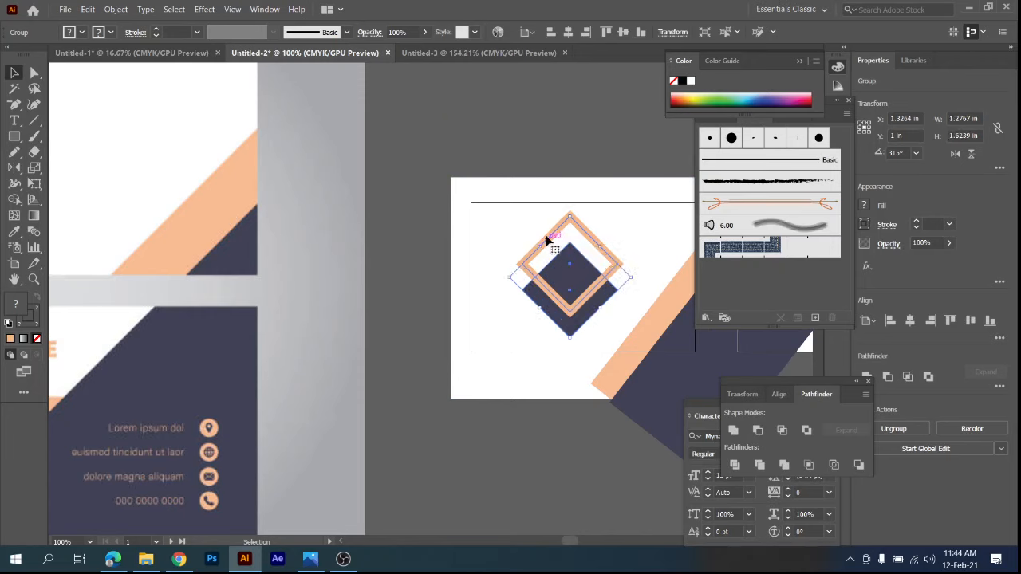
drag(569, 214, 568, 237)
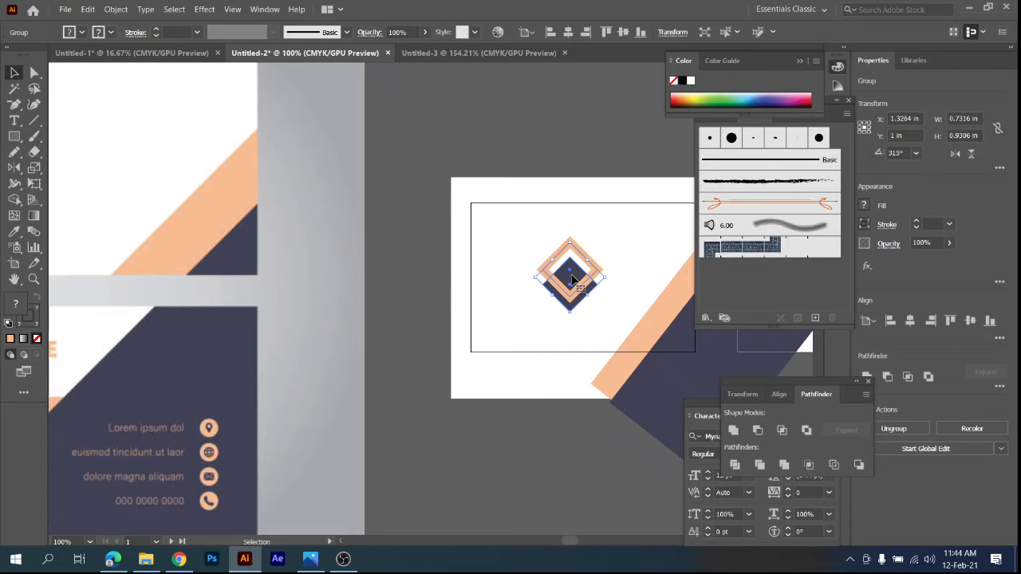
key(ctrl+z)
key(ctrl+z)
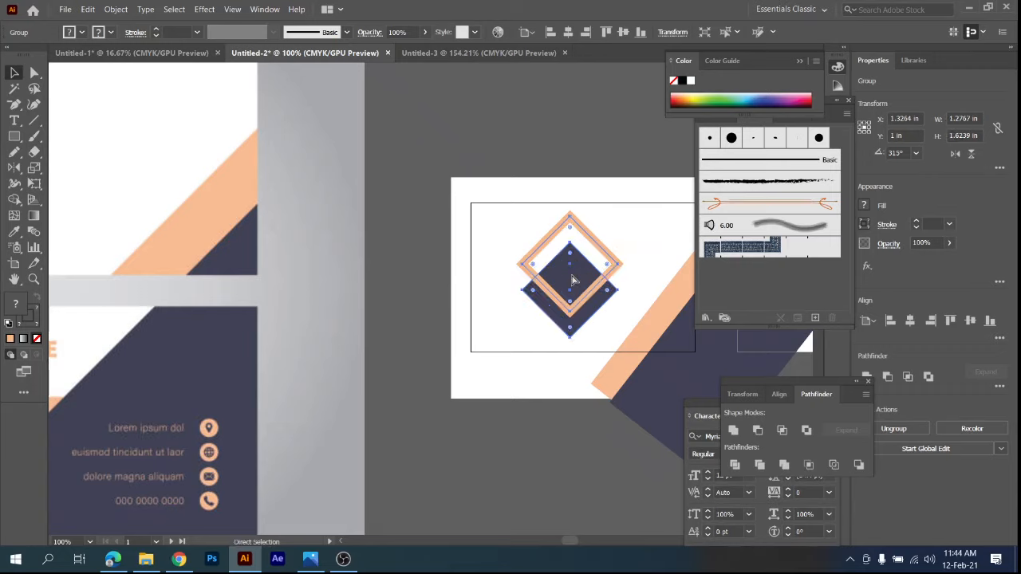
click(531, 115)
drag(532, 116, 444, 334)
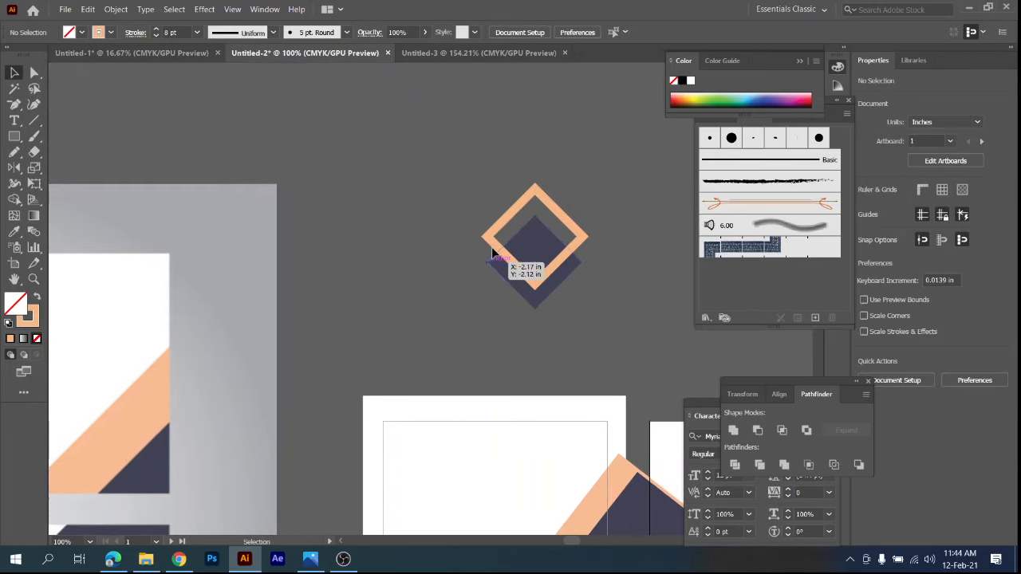
click(508, 220)
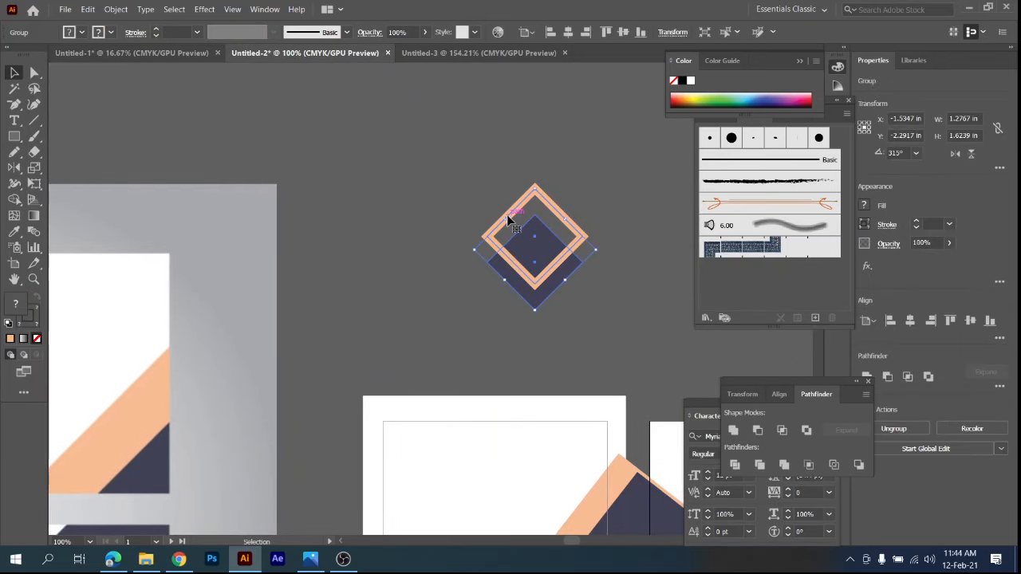
click(462, 202)
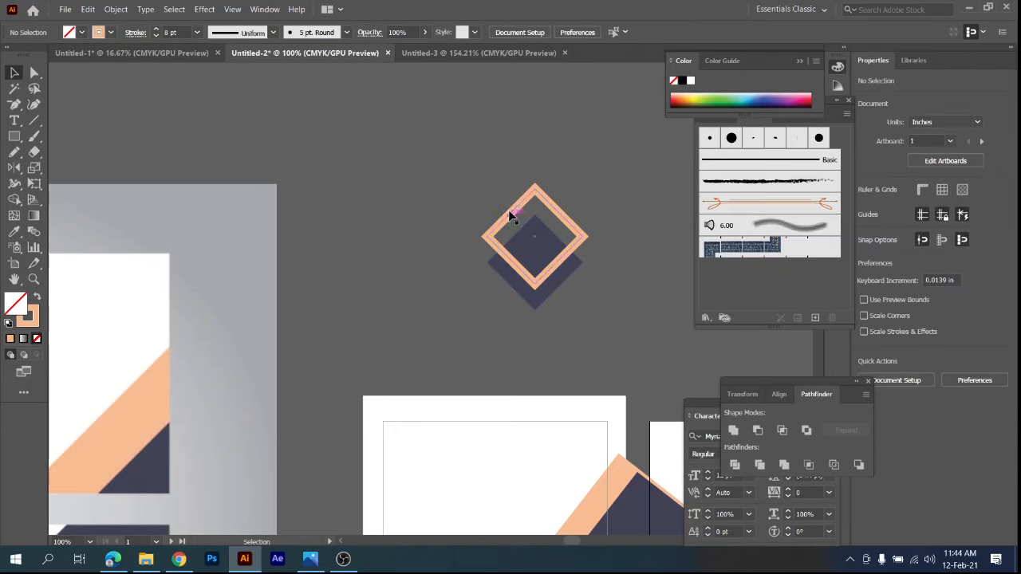
Expand the peach diamond outline's appearance and expand its stroke into a filled shape.
click(511, 216)
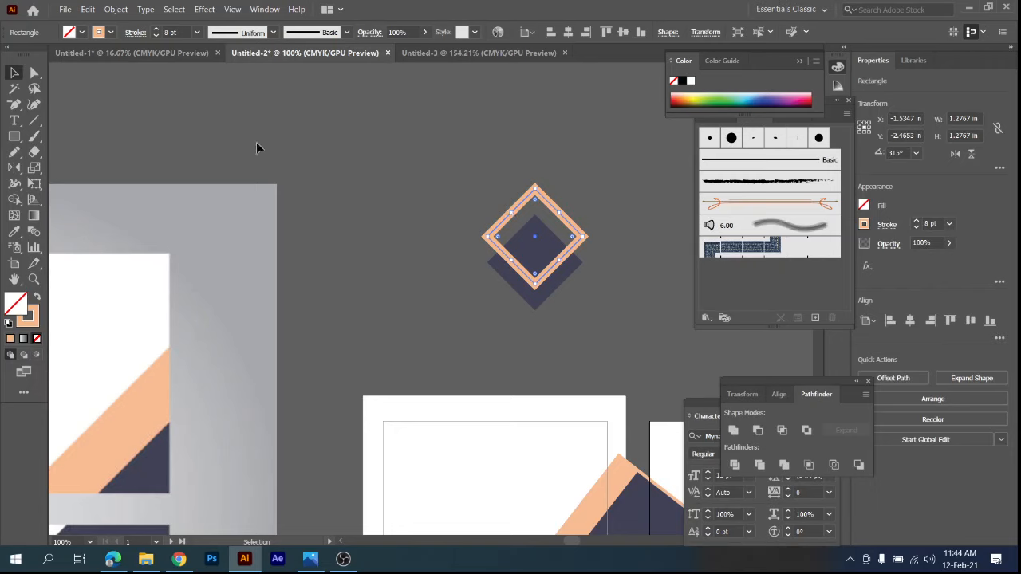
click(117, 10)
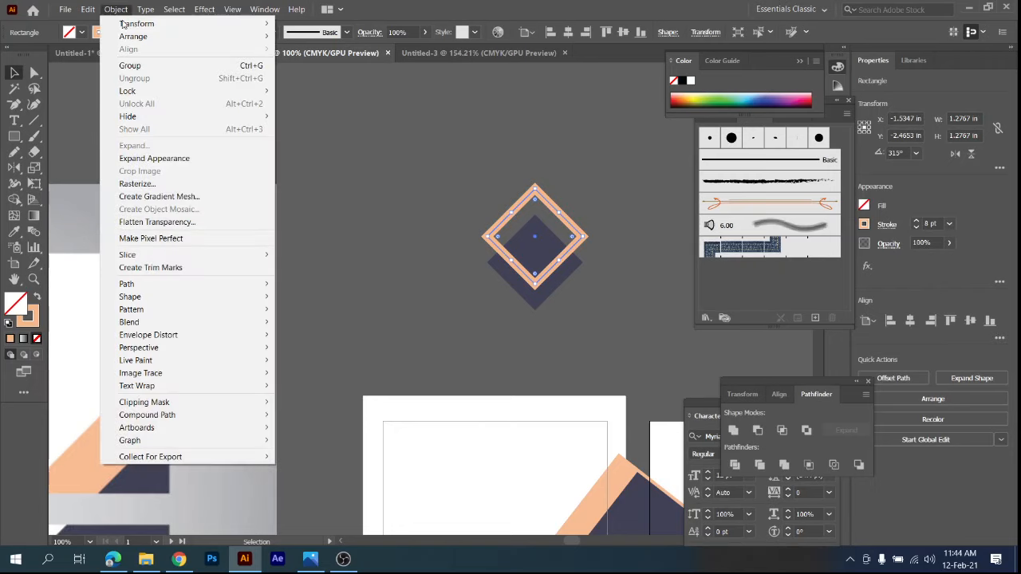
click(140, 158)
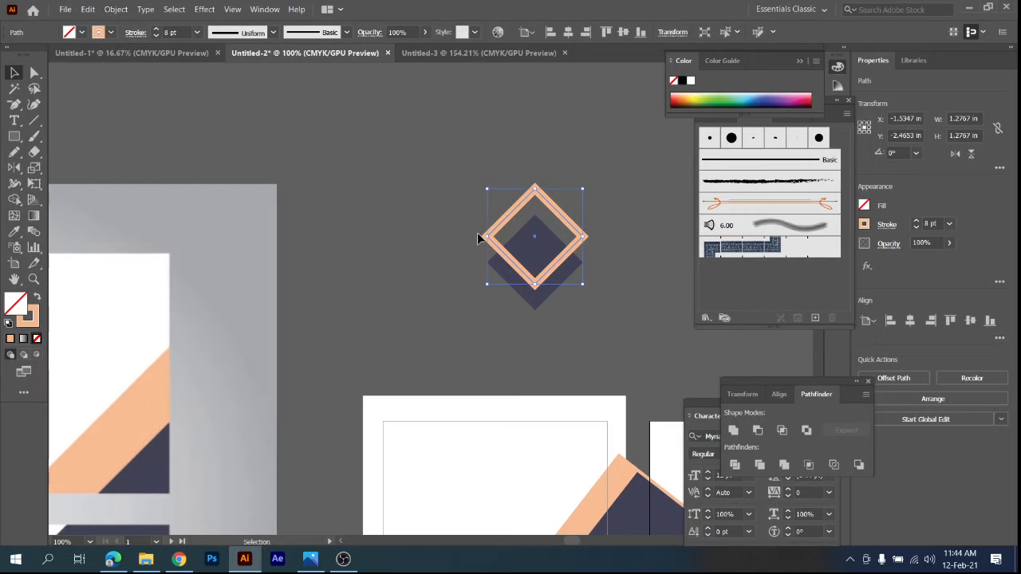
click(488, 203)
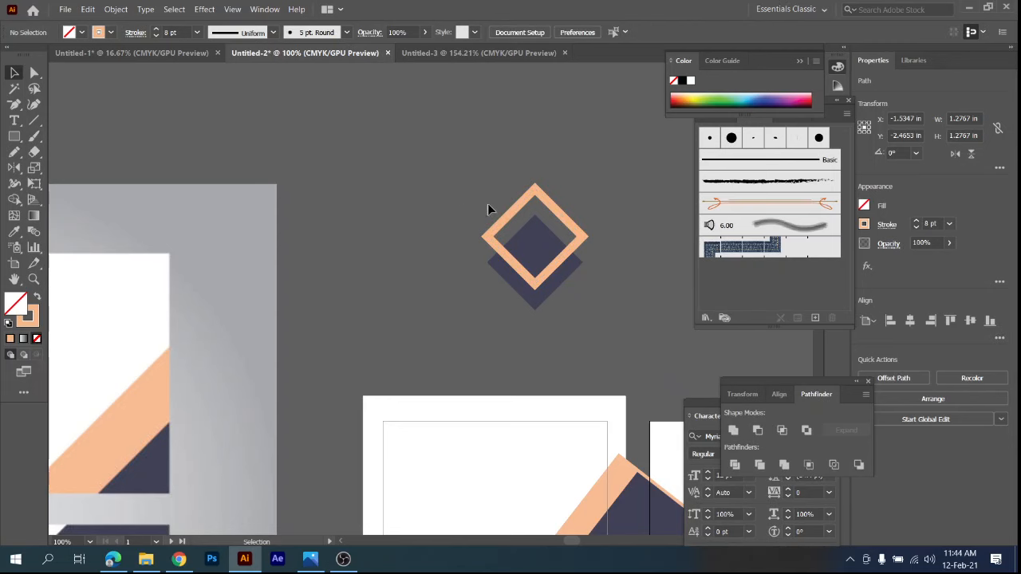
click(517, 211)
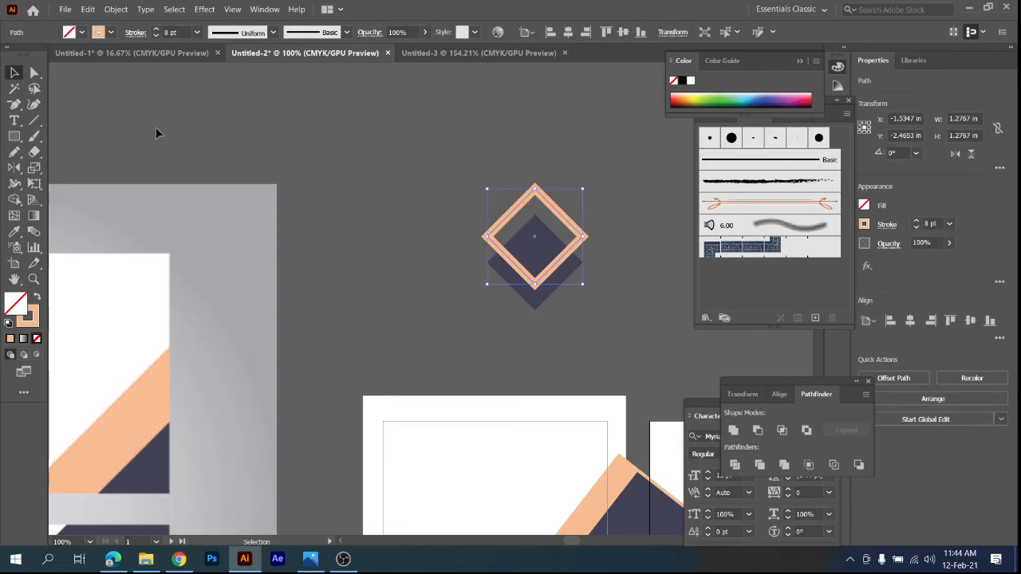
click(116, 8)
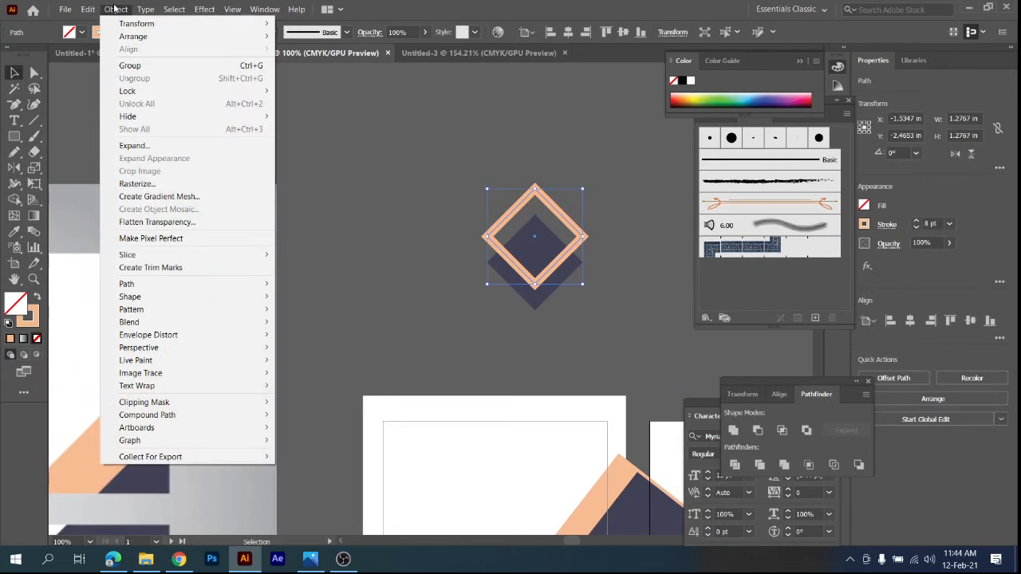
click(134, 145)
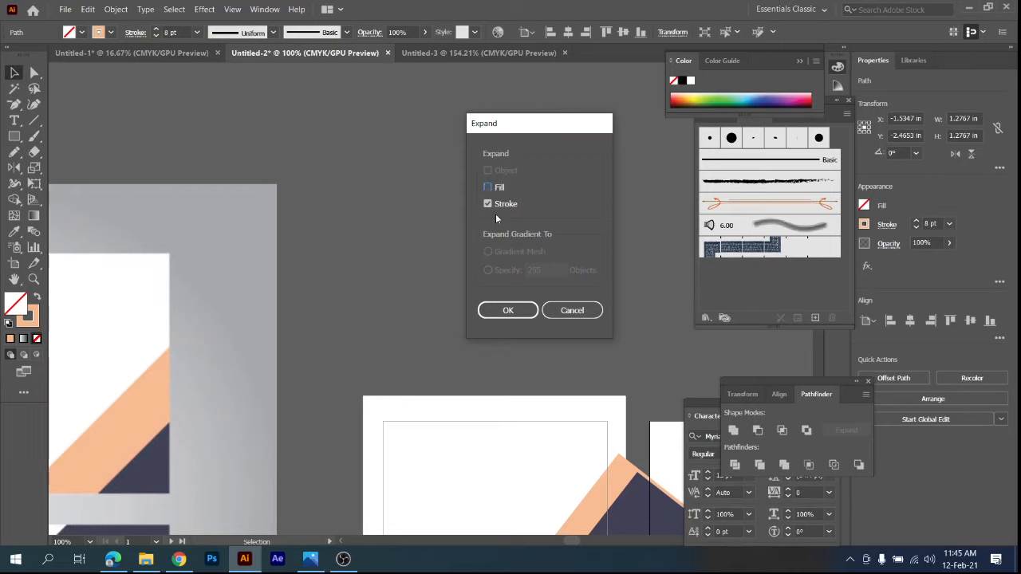
click(495, 309)
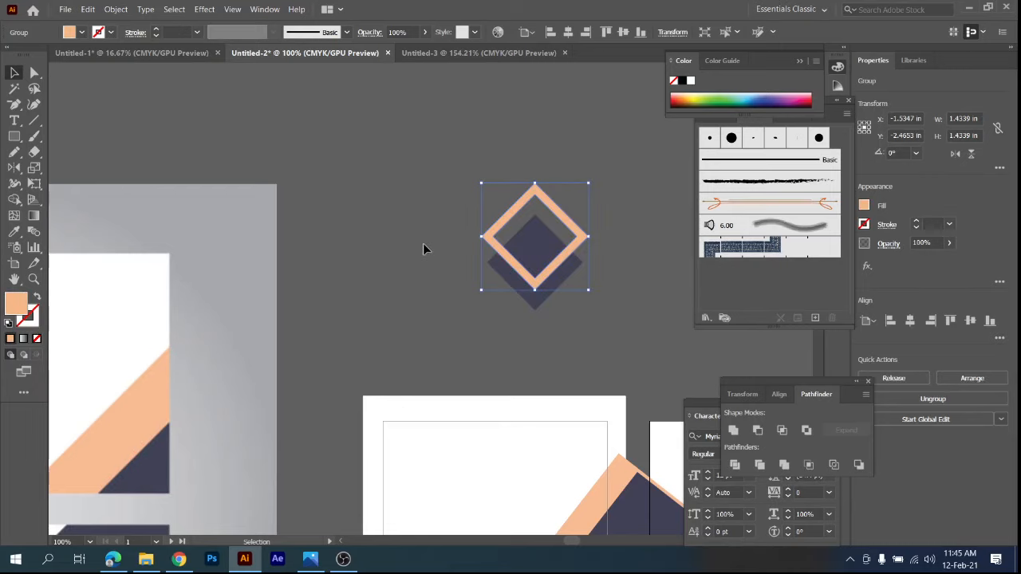
Group the expanded peach outline with the navy diamond and scale the logo down proportionally to about 0.54 x 0.64 in.
drag(574, 290, 582, 302)
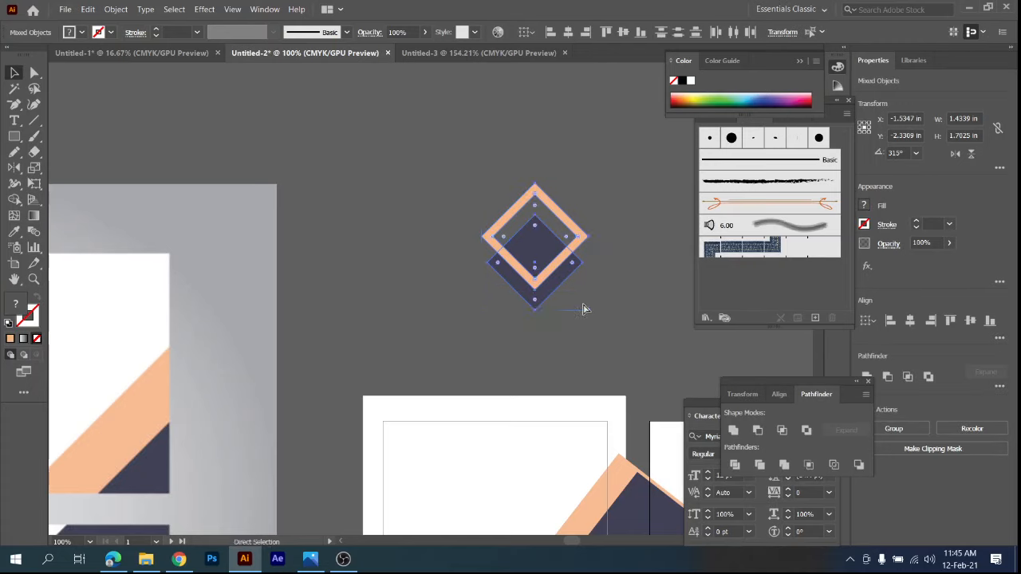
key(ctrl+g)
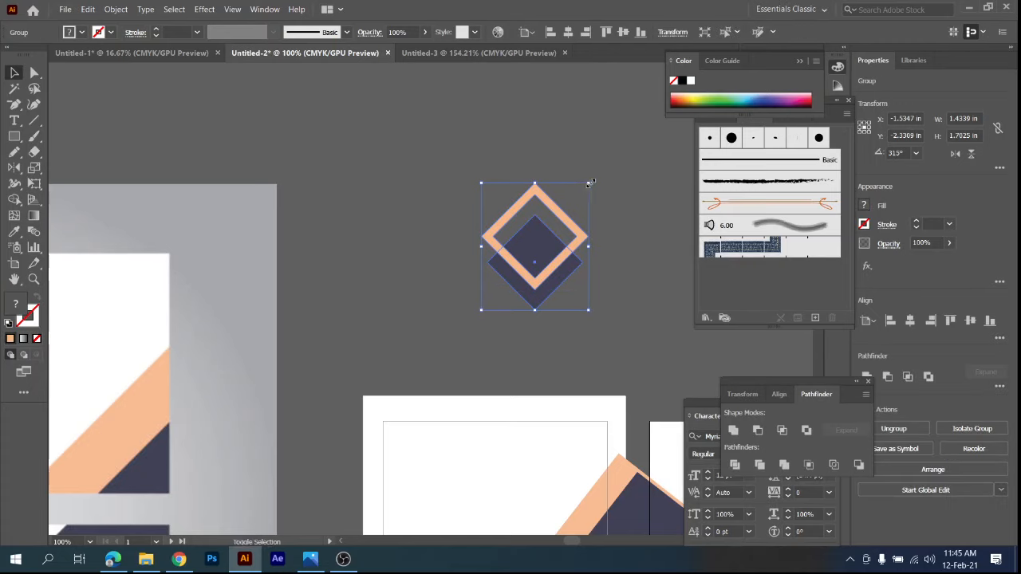
drag(589, 184, 556, 224)
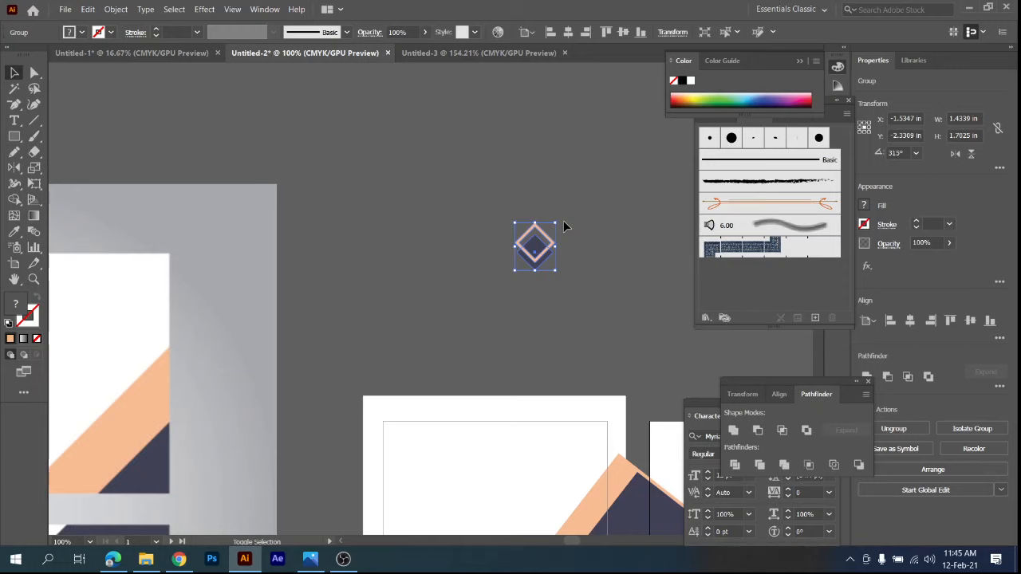
click(607, 267)
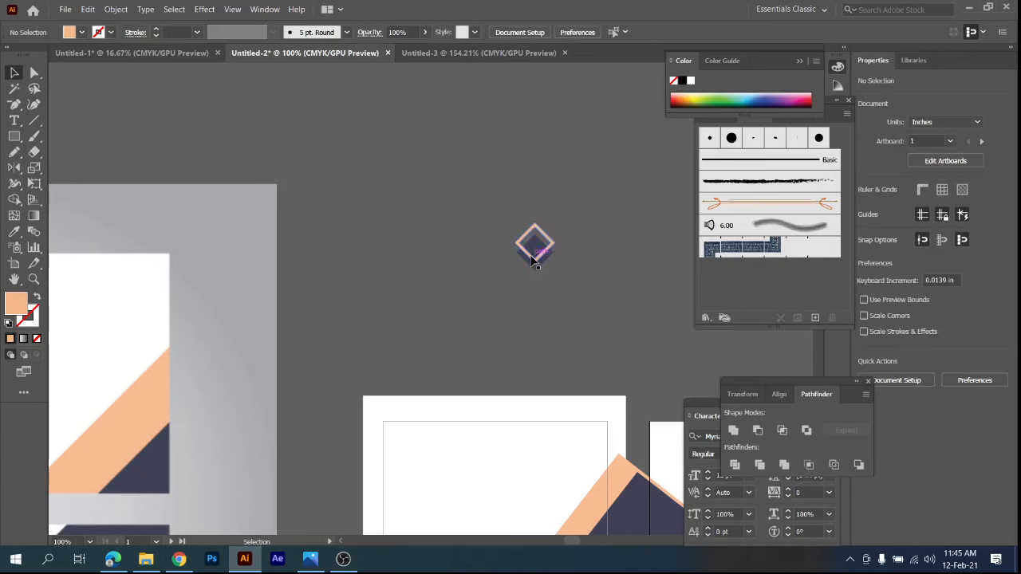
Move the diamond logo onto the left half of the first artboard and center it vertically on the artboard.
drag(530, 248, 457, 470)
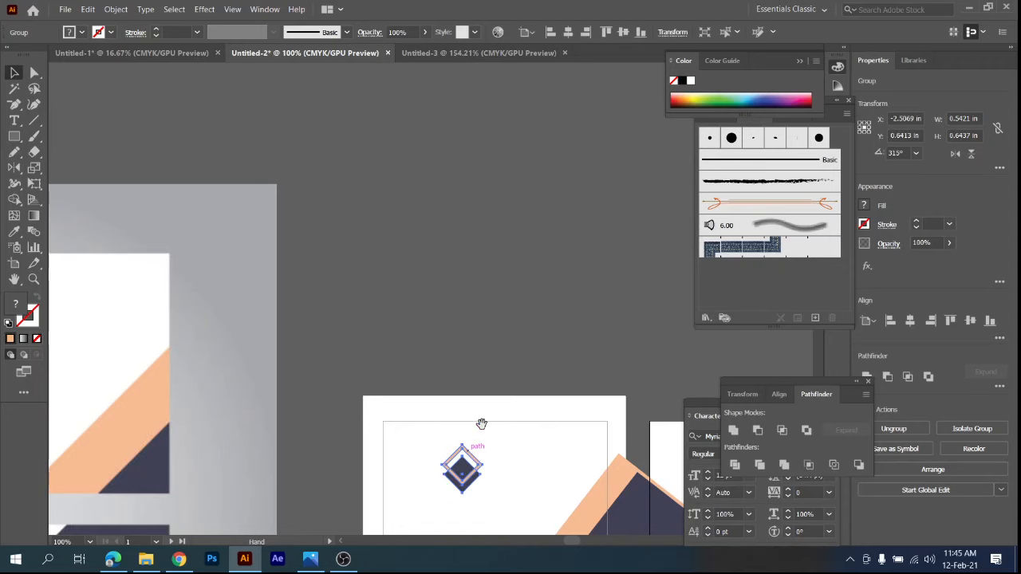
drag(478, 426, 518, 162)
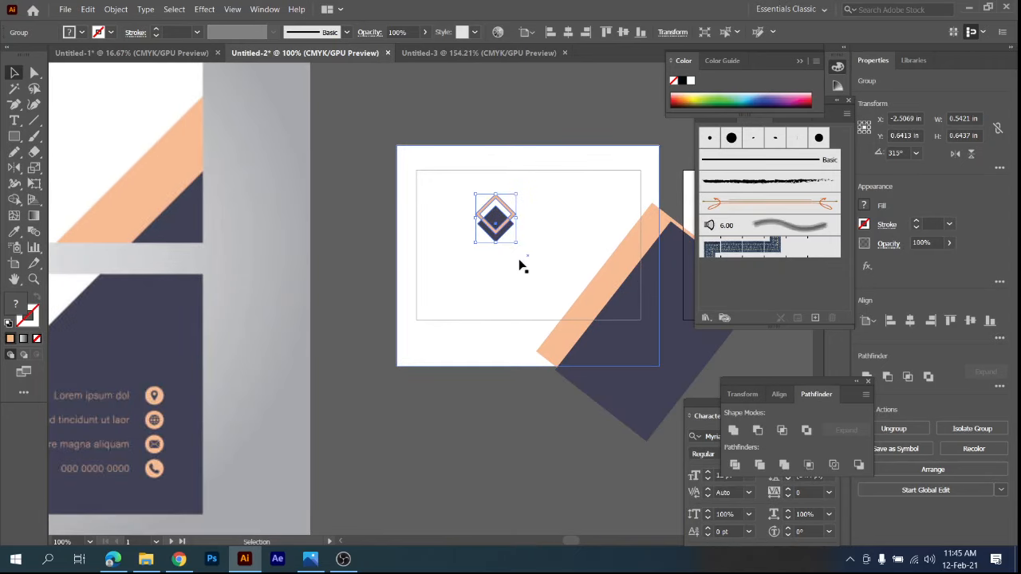
click(622, 33)
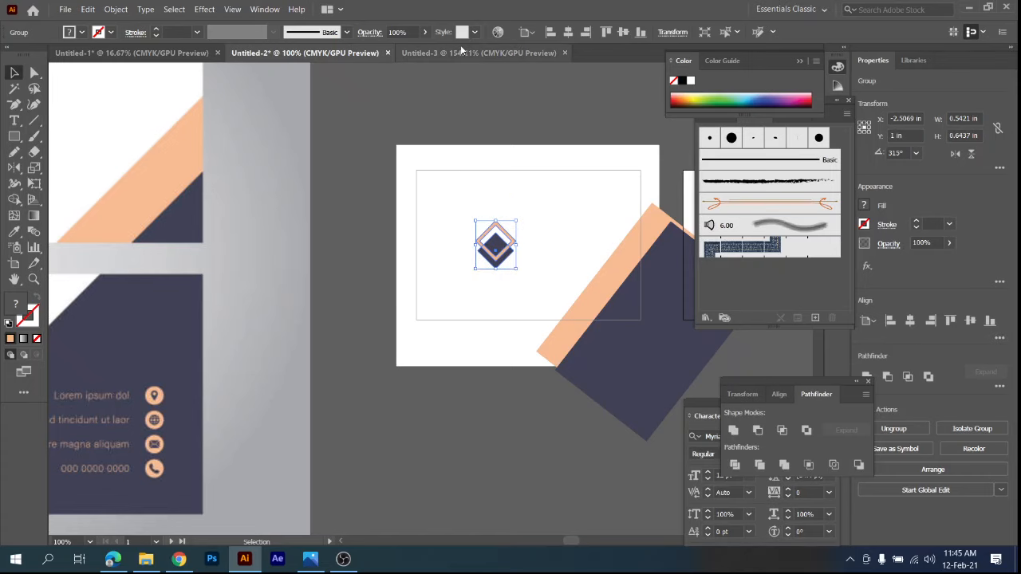
click(470, 96)
scroll(490, 290, down, 2)
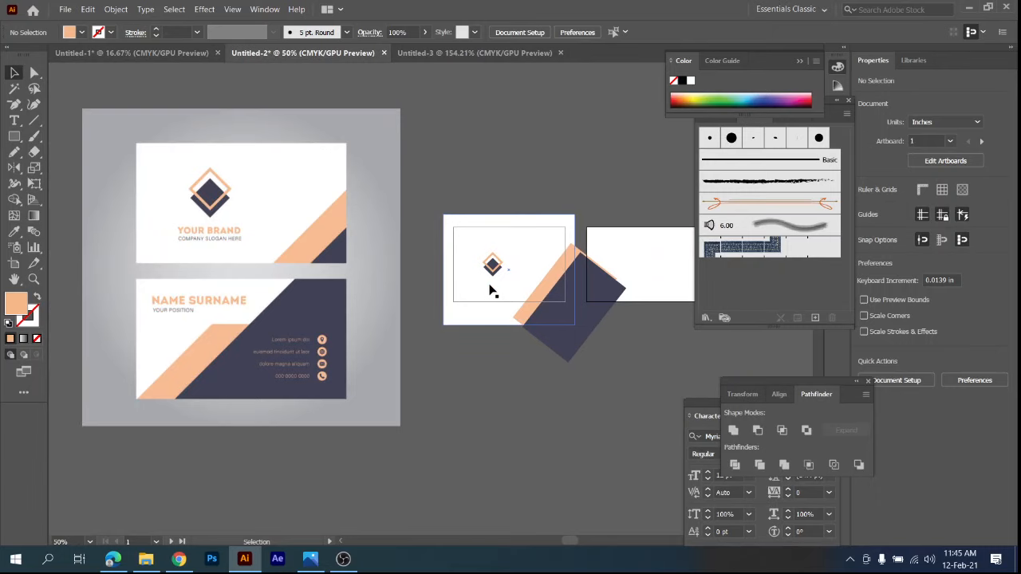
Group all the first card's artwork: the white background, the peach and navy rotated rectangles, and the logo.
scroll(490, 289, up, 3)
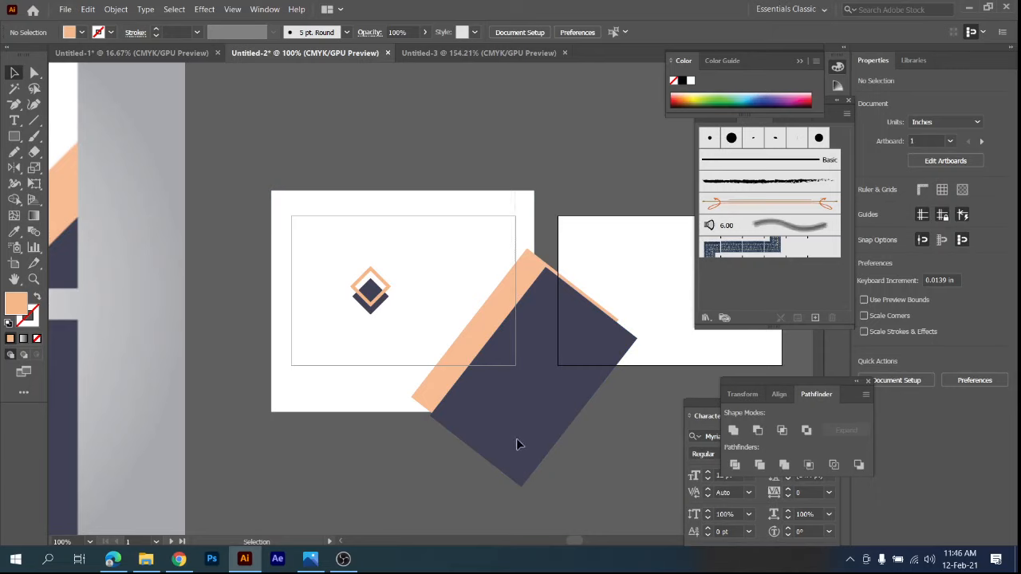
key(ctrl+a)
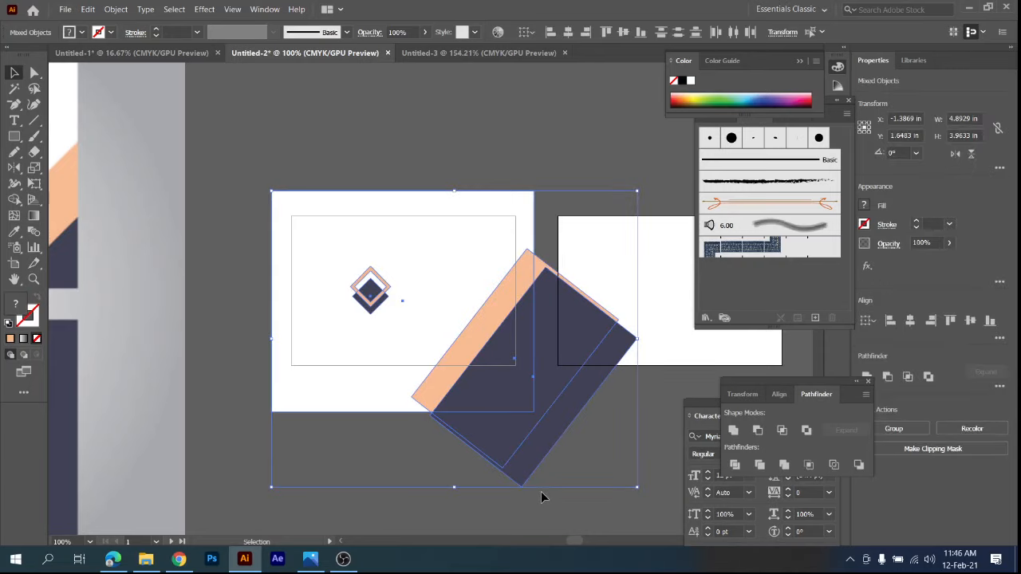
key(a)
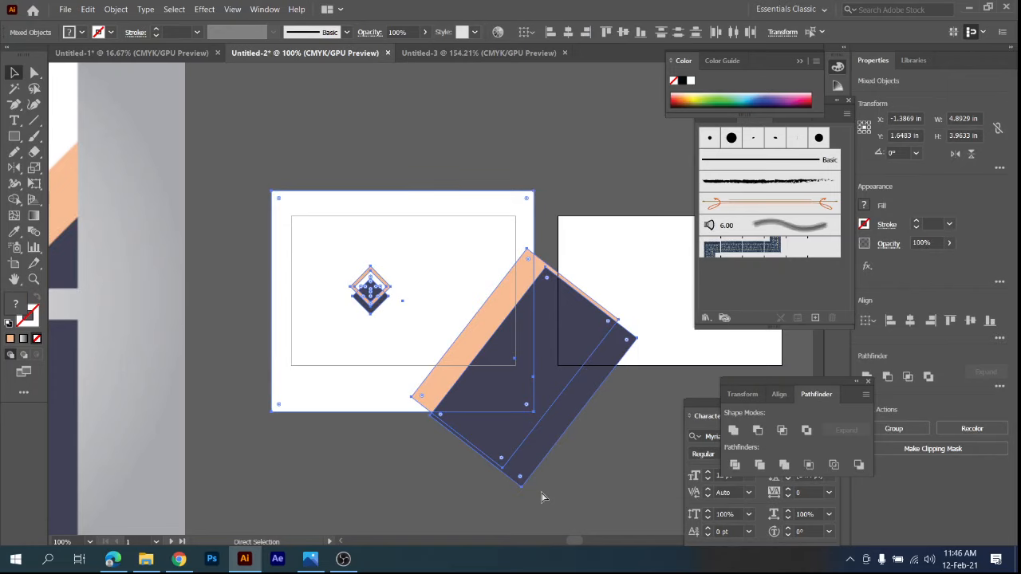
key(ctrl+g)
key(v)
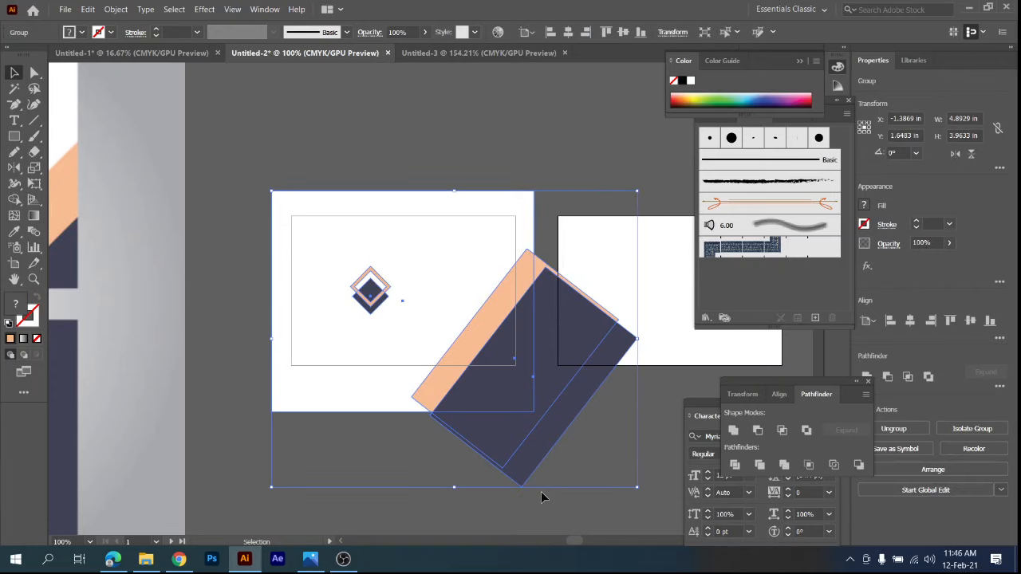
click(222, 267)
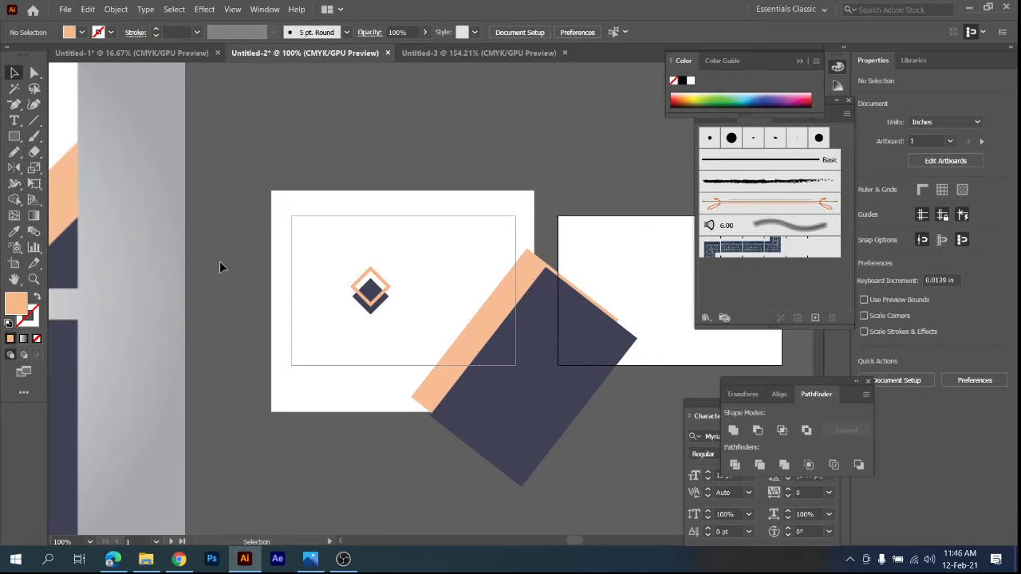
Create a 3 x 2 in rectangle over the first card's artwork.
click(14, 137)
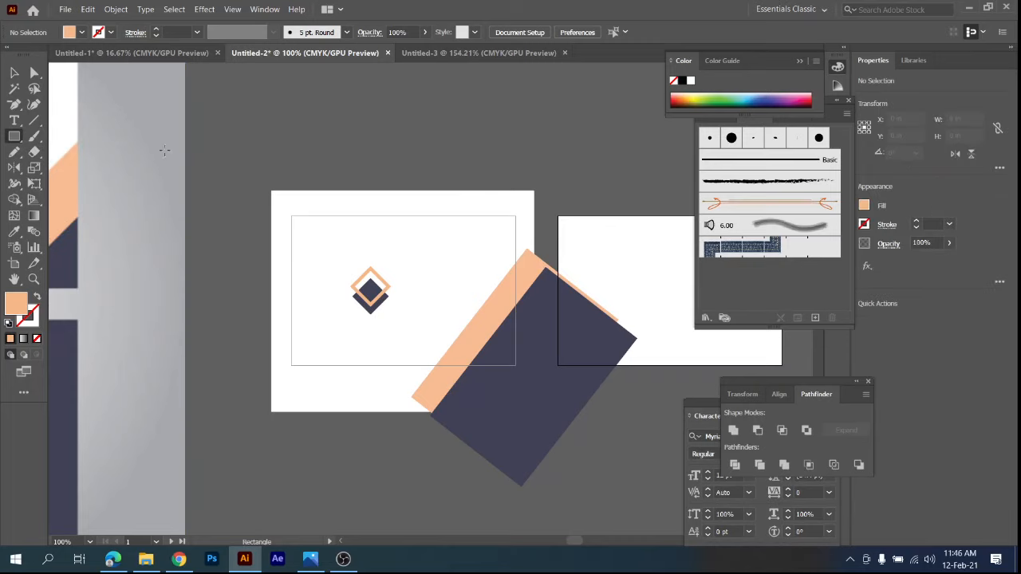
click(340, 258)
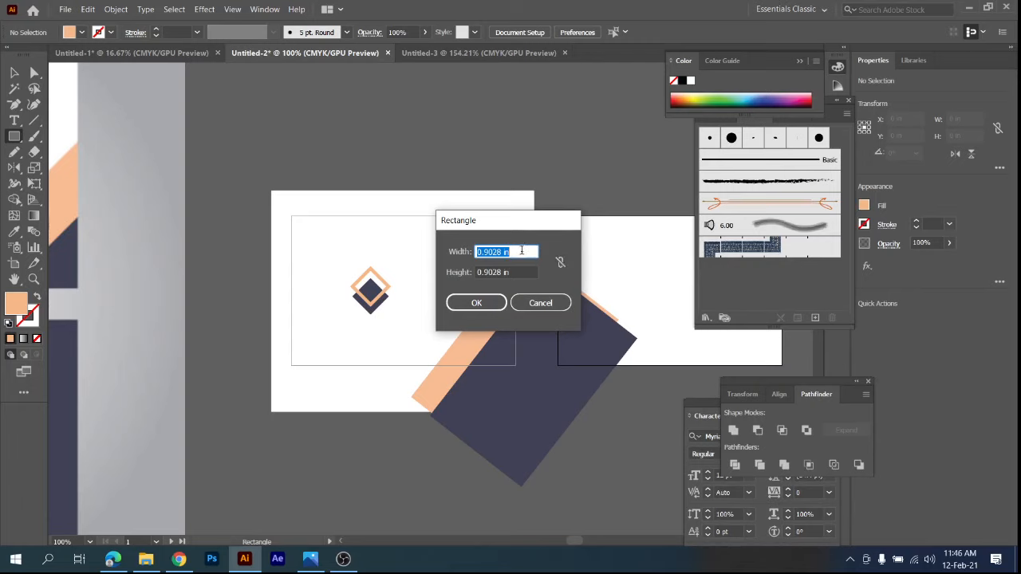
text(3)
key(Tab)
text(2)
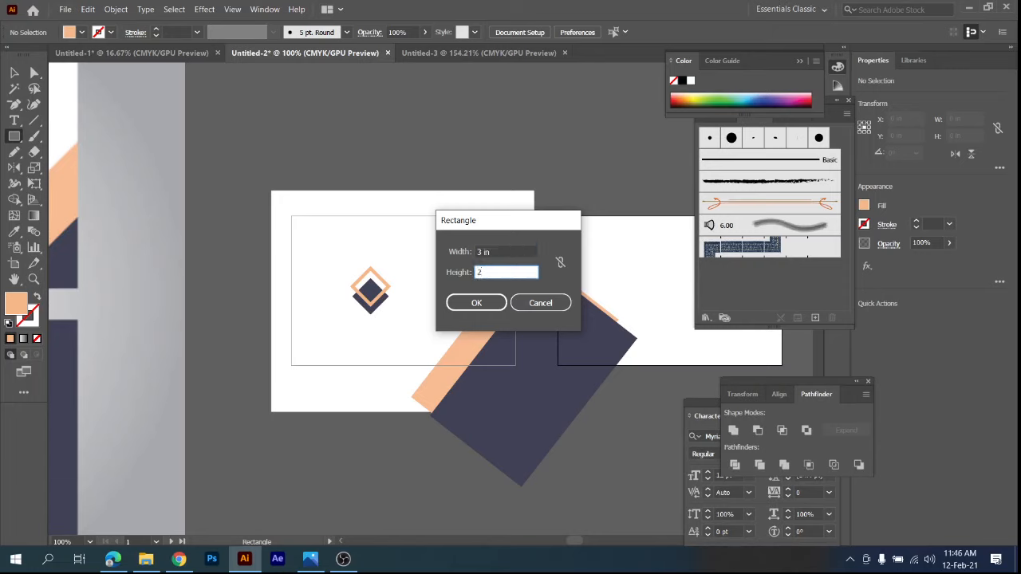
key(Return)
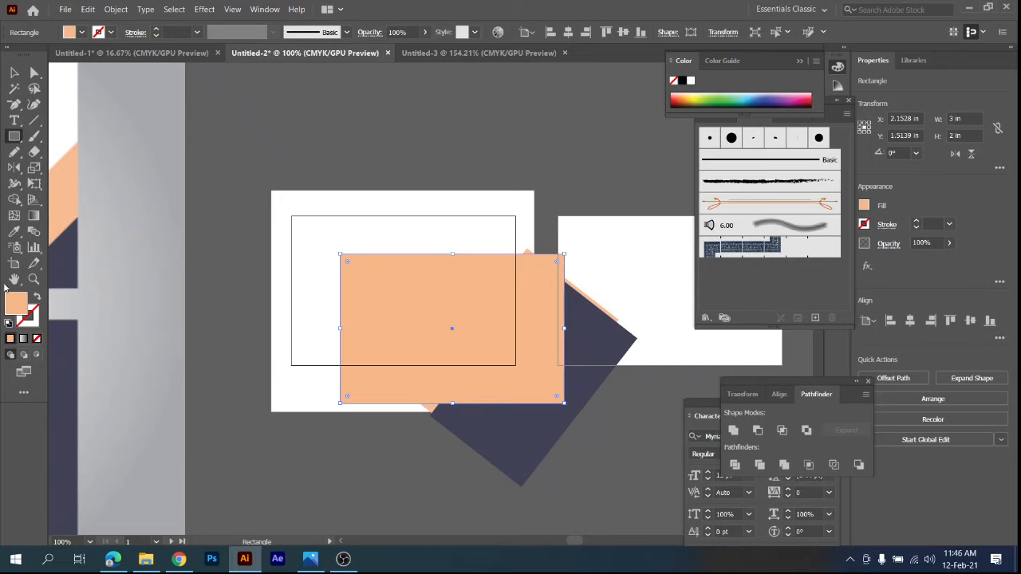
Remove the fill from the 3 x 2 in rectangle and center it horizontally and vertically on the first artboard.
click(37, 339)
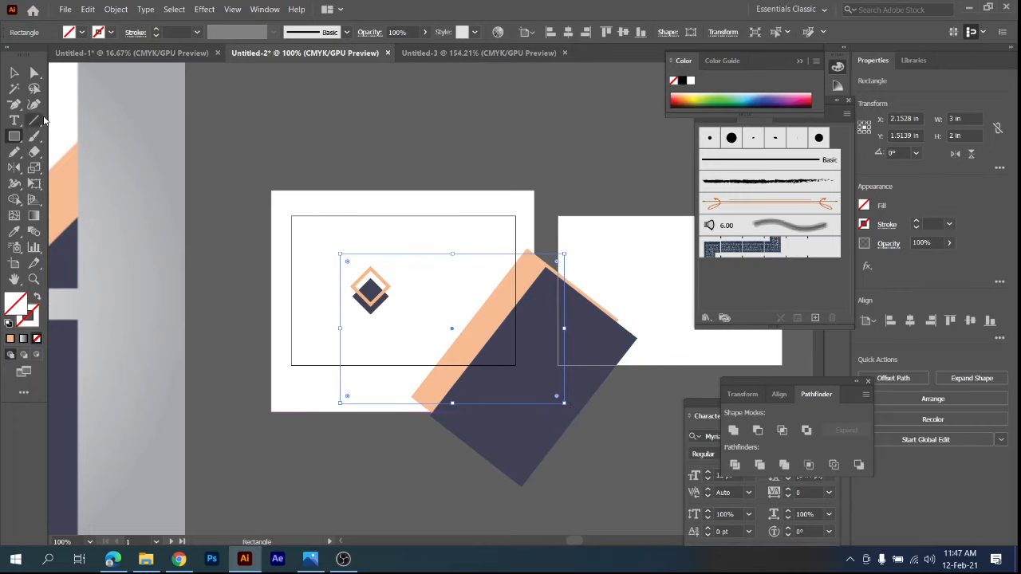
click(16, 73)
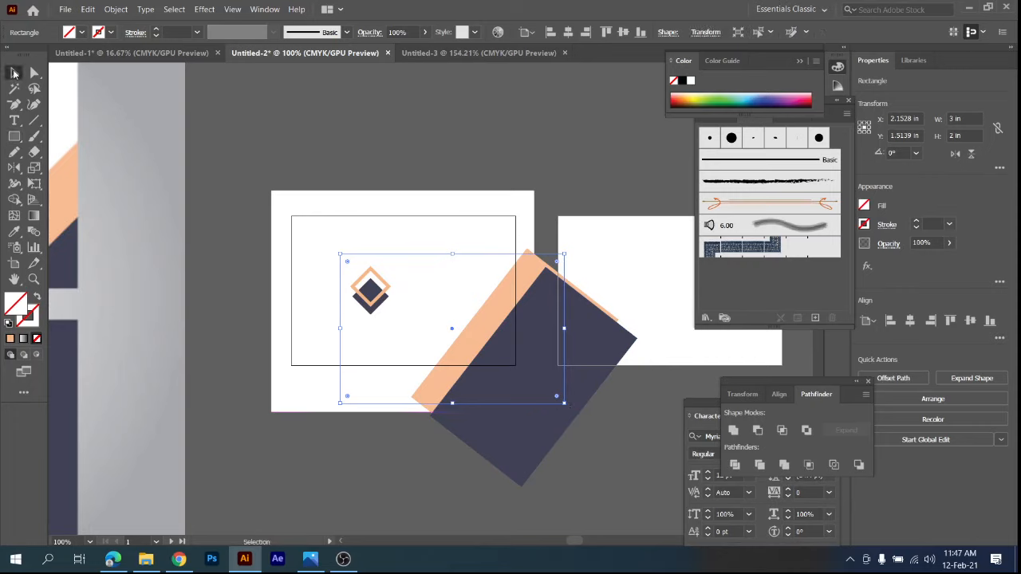
click(567, 33)
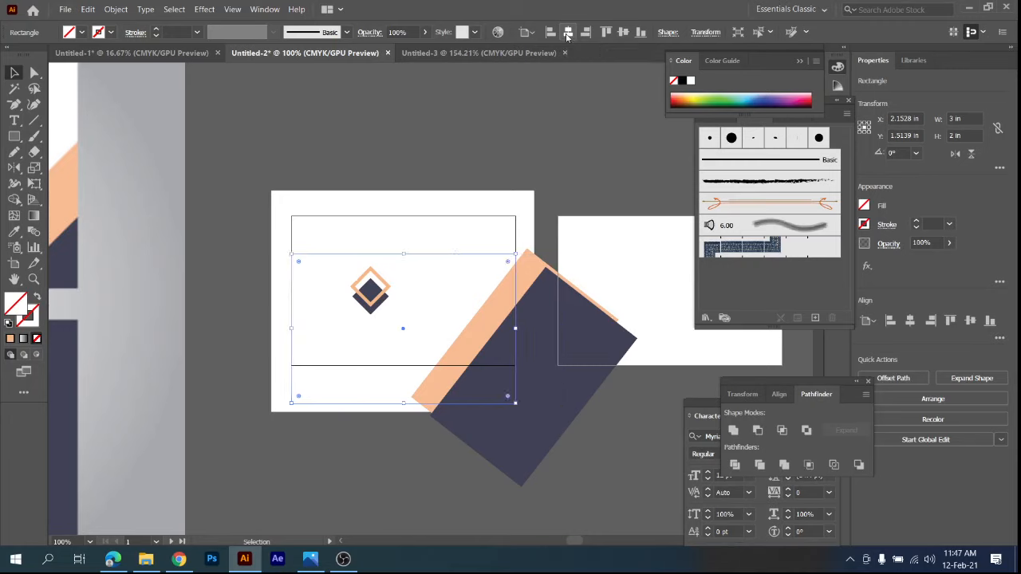
click(624, 32)
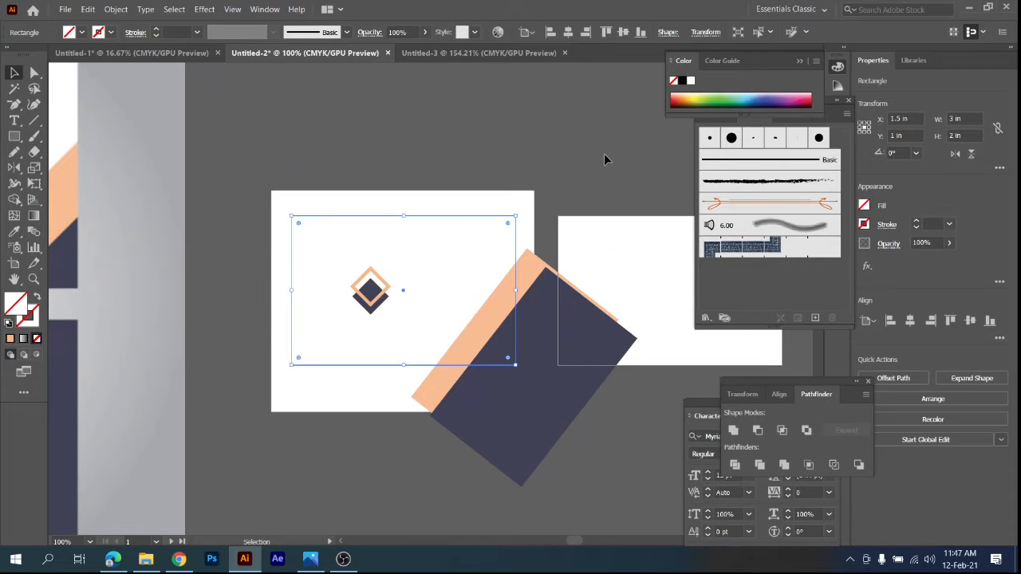
Undo both alignments of the rectangle and give it a 1 pt peach stroke.
key(ctrl+z)
key(ctrl+z)
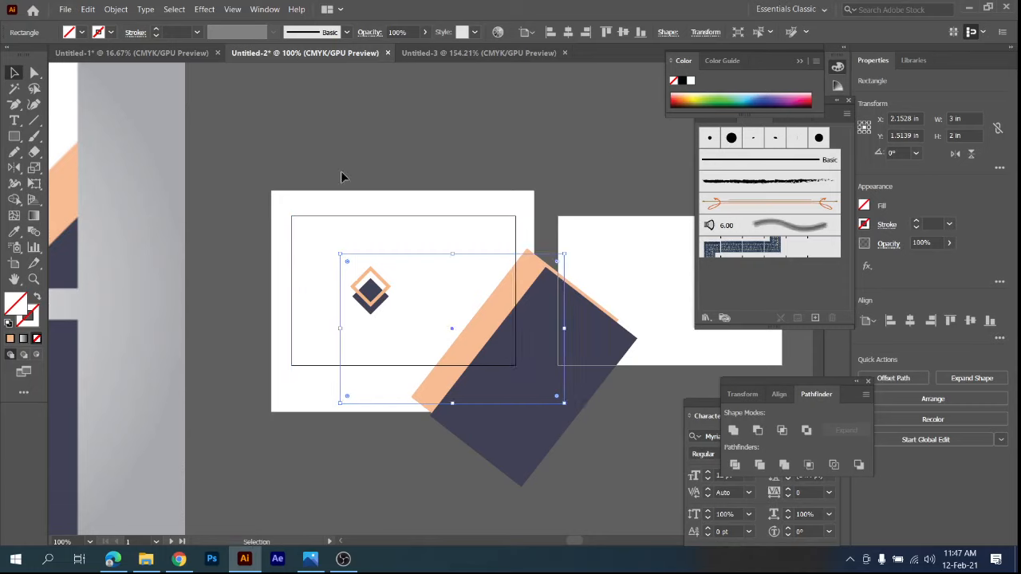
click(31, 319)
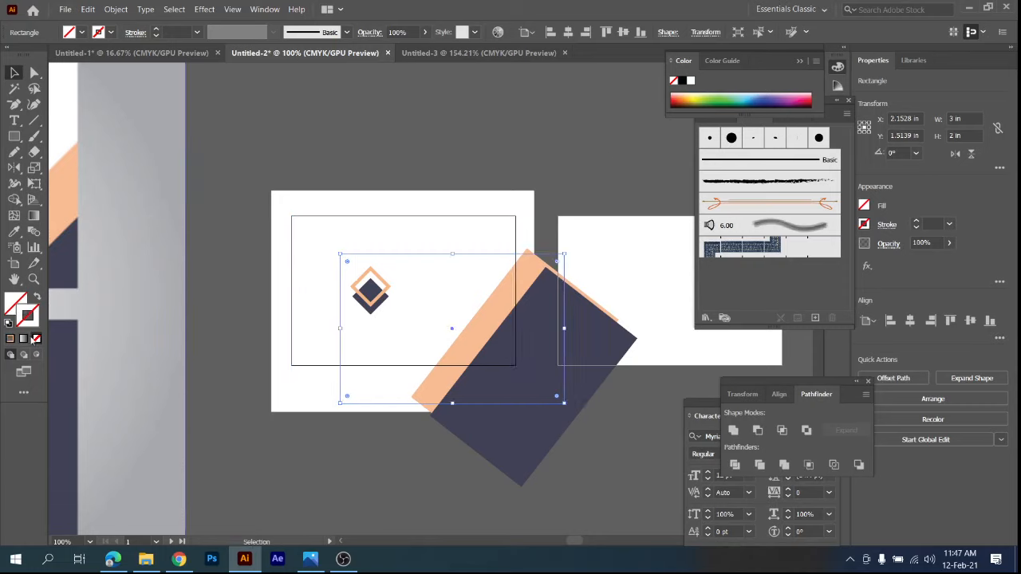
click(12, 339)
click(502, 141)
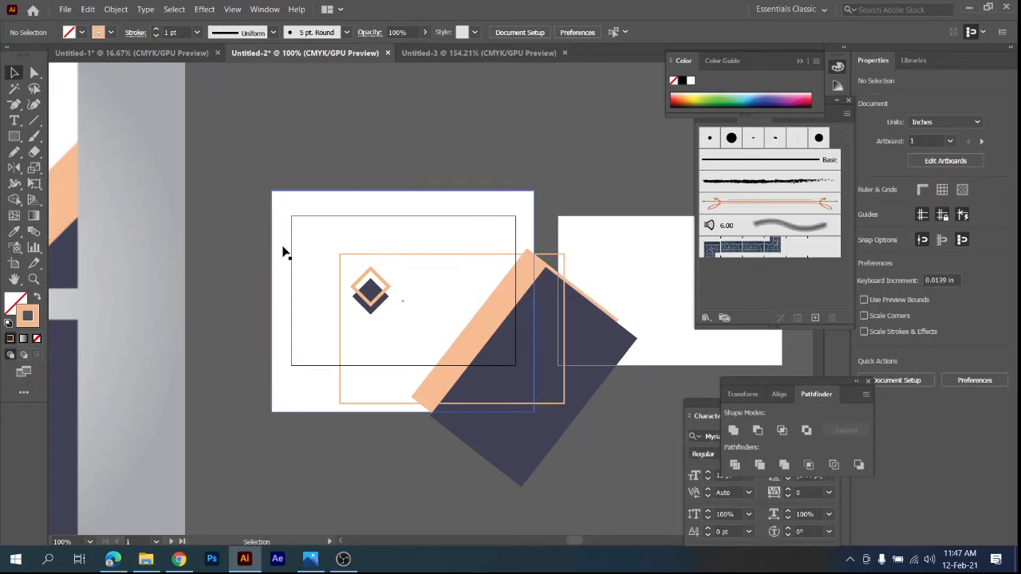
Center the peach-outlined rectangle horizontally and vertically on the first artboard.
click(396, 255)
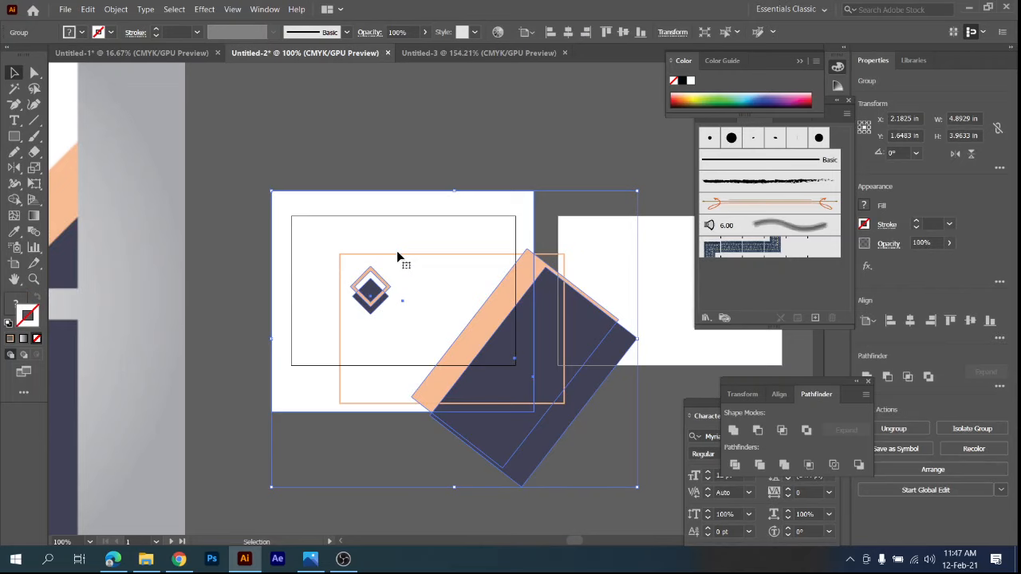
click(398, 256)
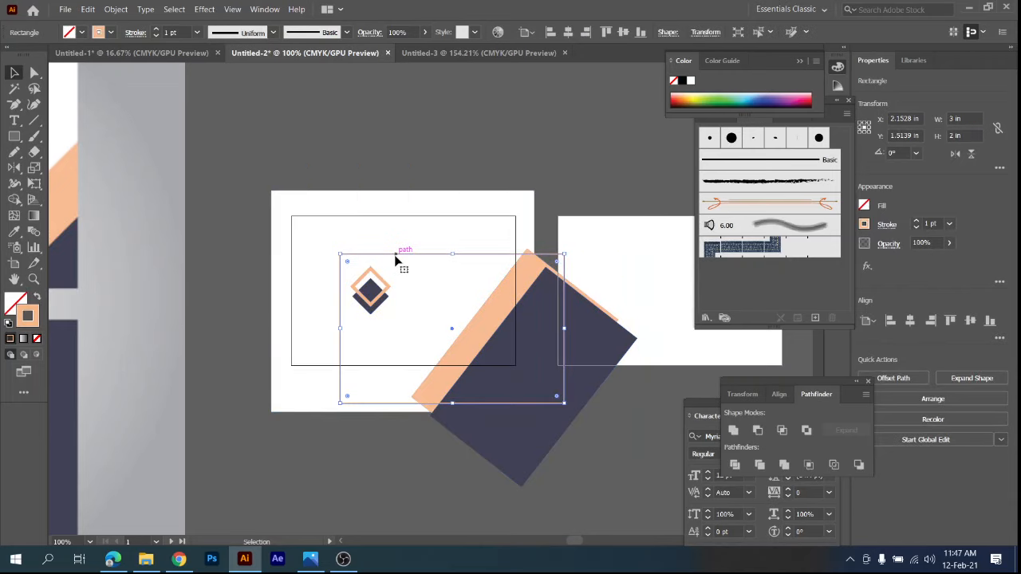
click(568, 32)
click(623, 32)
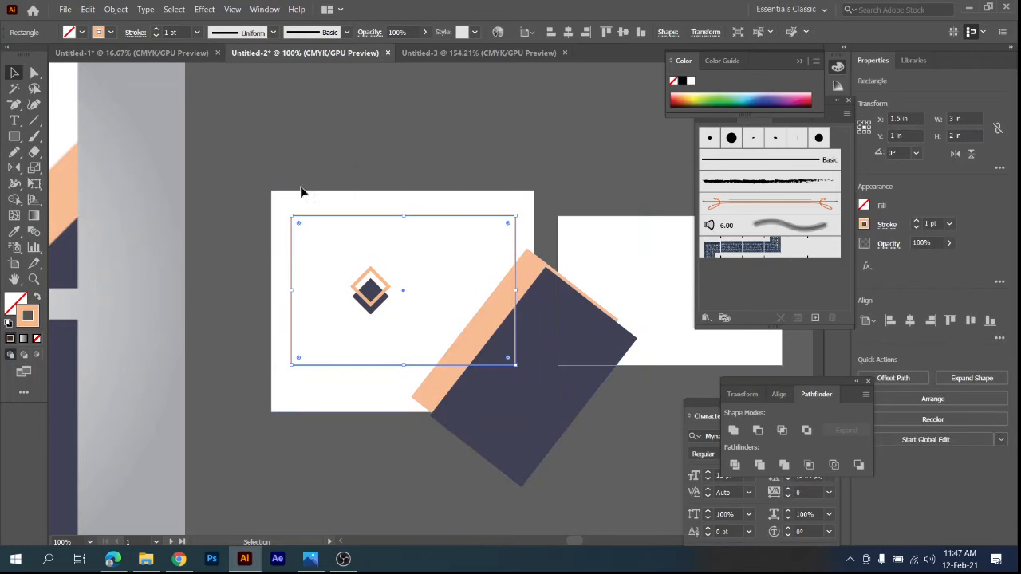
Undo the rectangle's vertical centering and reapply it on the first artboard, repeating this once more.
key(a)
key(ctrl+z)
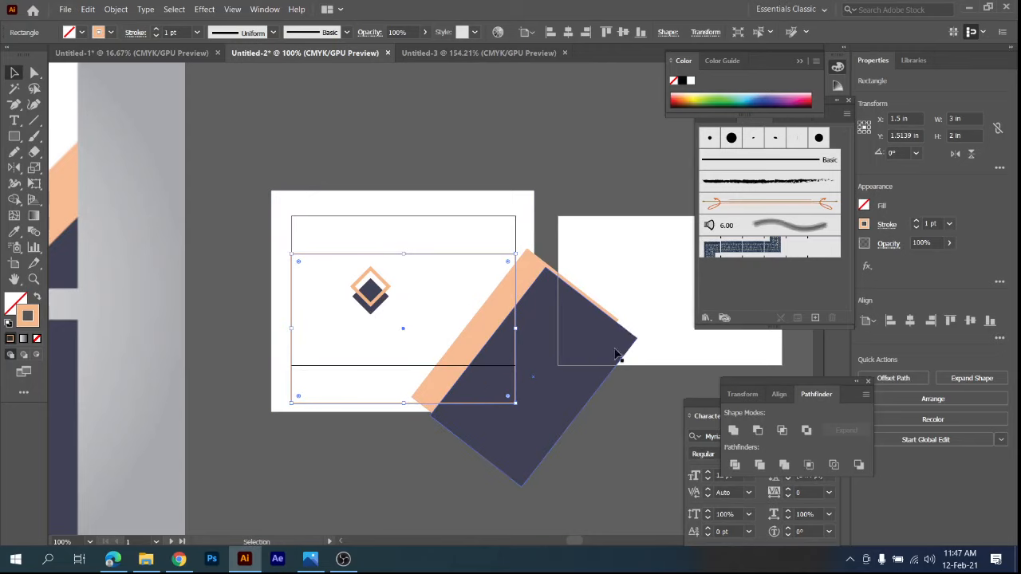
click(641, 265)
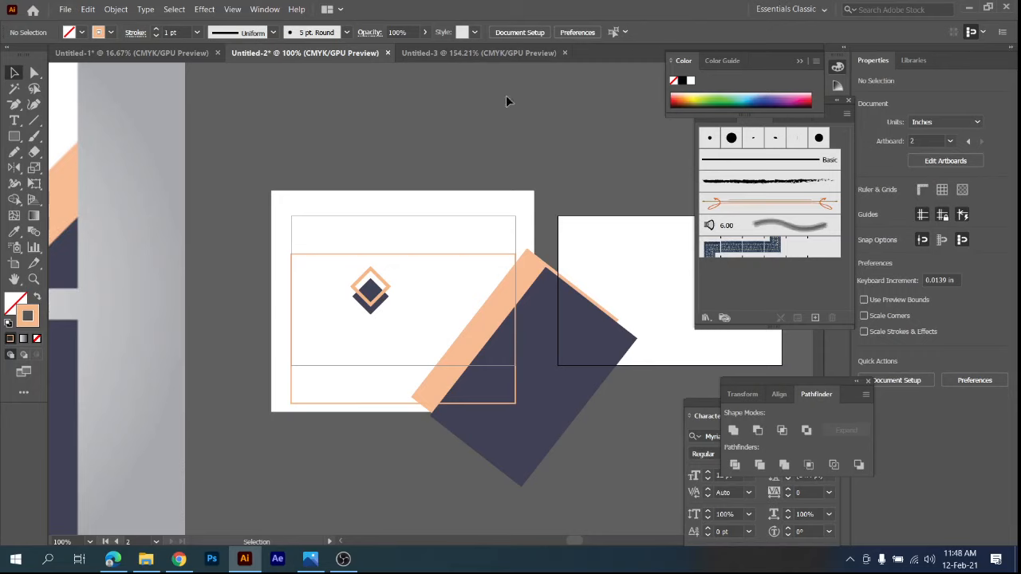
click(433, 255)
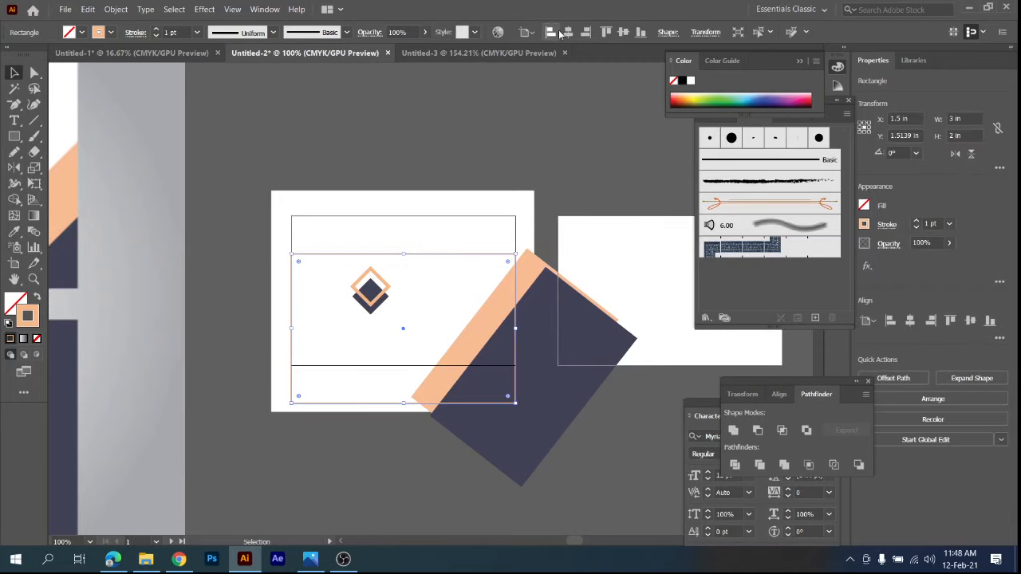
click(618, 32)
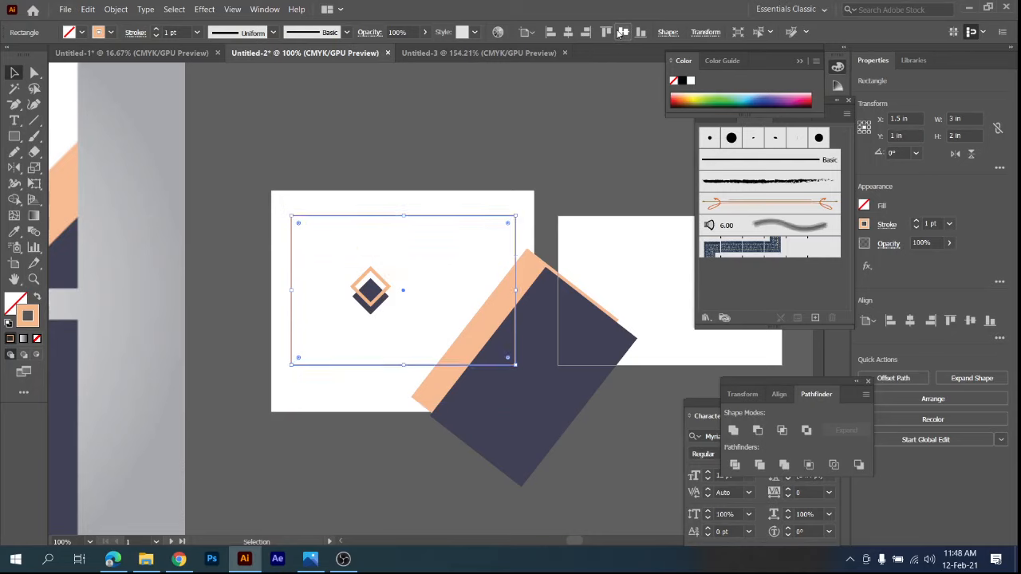
click(595, 192)
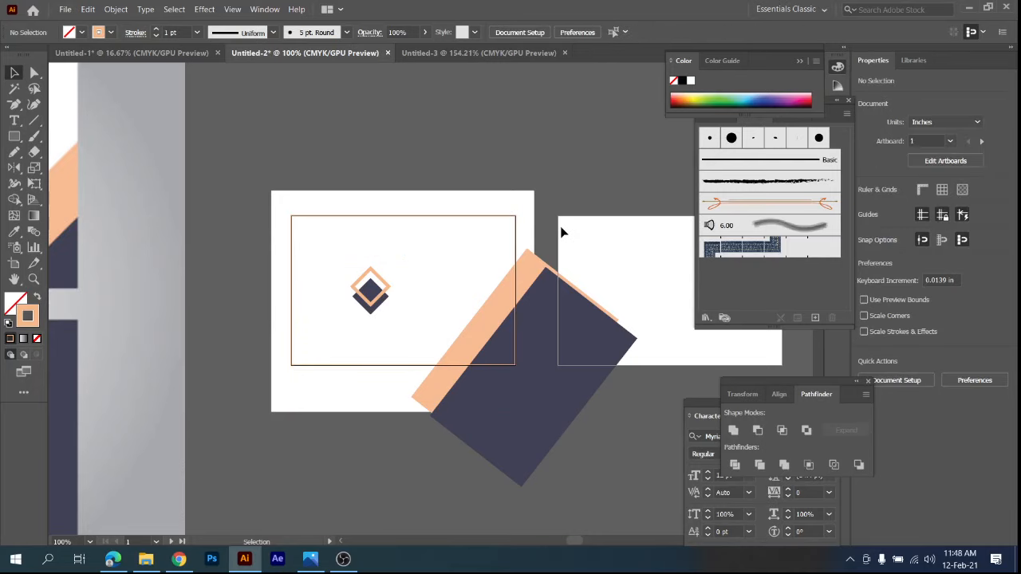
key(ctrl+z)
click(583, 247)
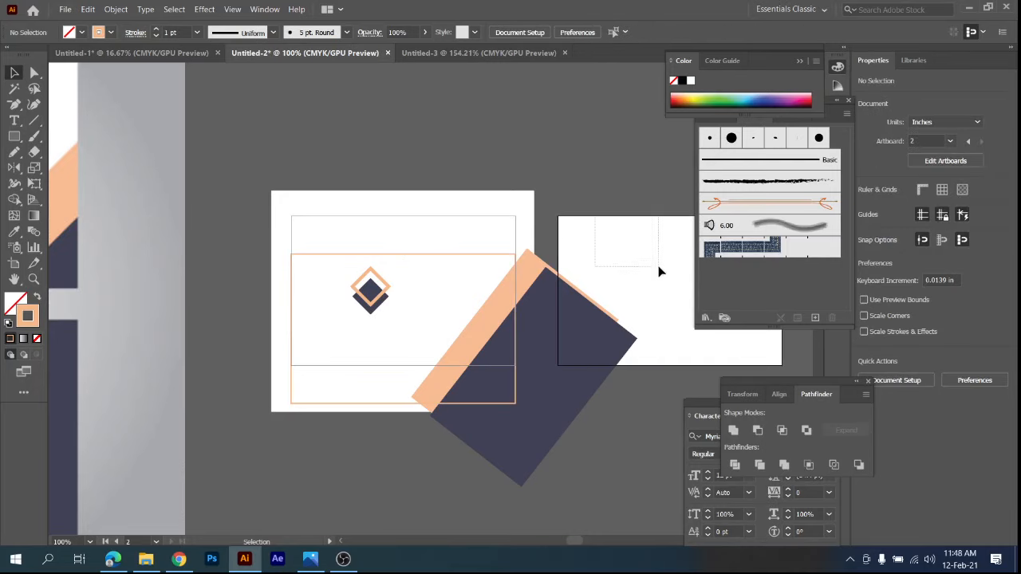
click(488, 254)
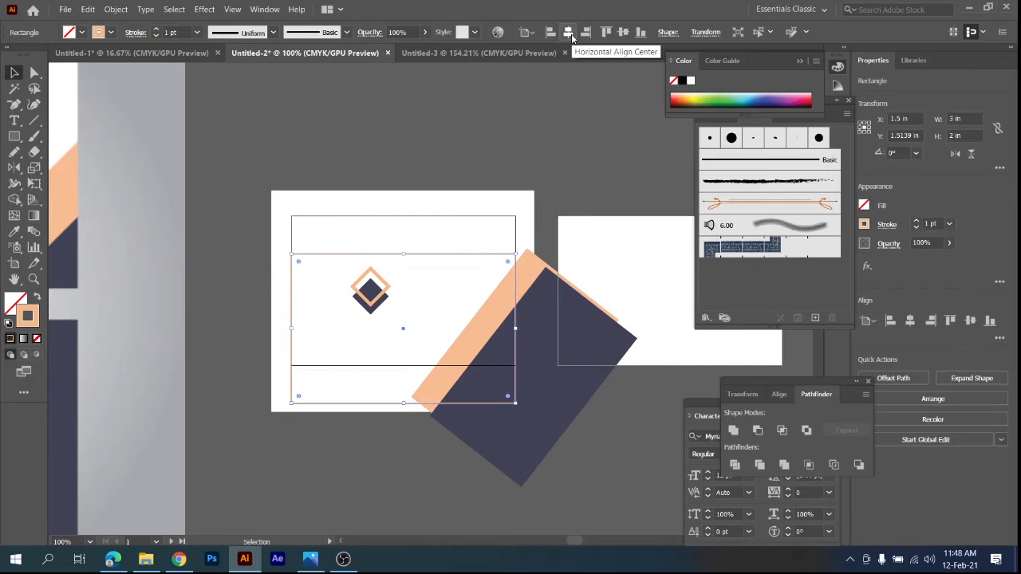
click(624, 33)
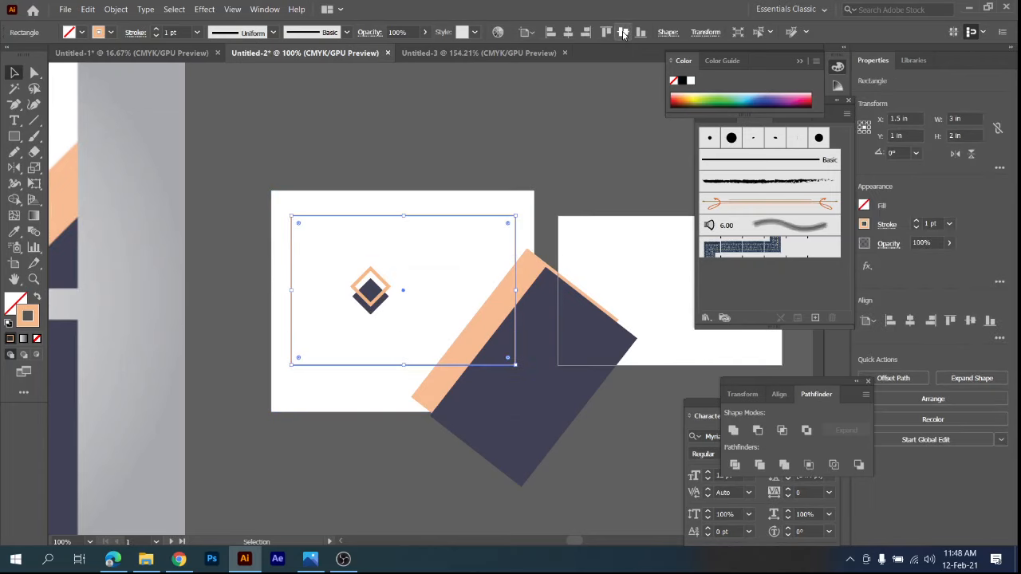
Make the second artboard active and center the outlined rectangle horizontally on it.
drag(555, 182, 446, 168)
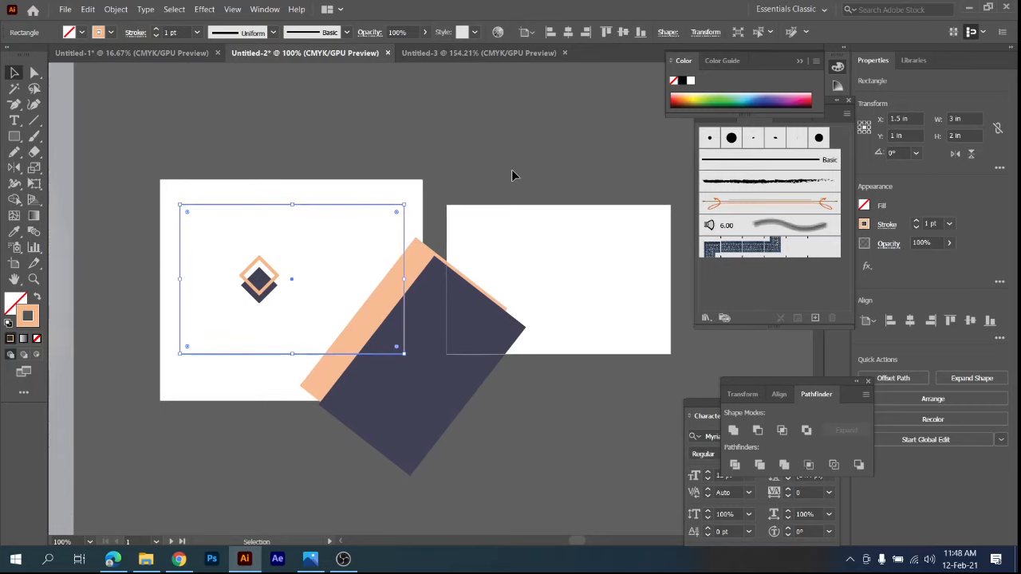
click(603, 253)
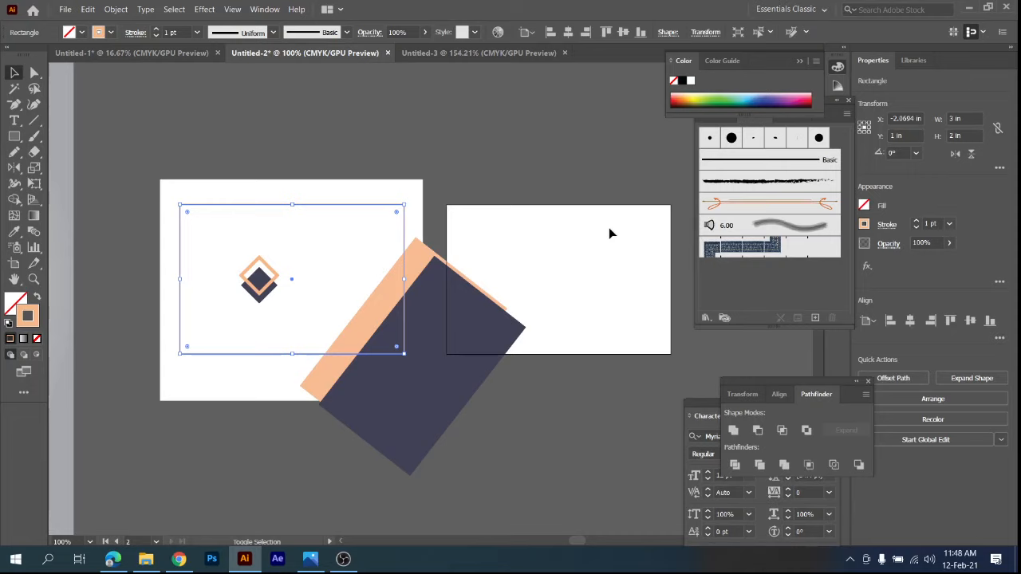
click(569, 32)
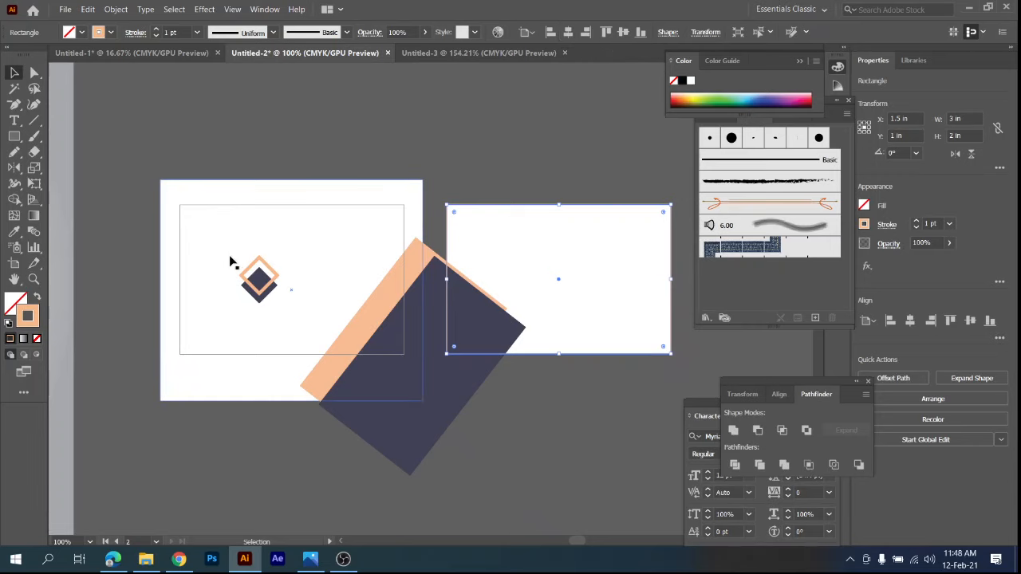
Move the outlined rectangle from the second artboard back over the first card's artwork.
click(262, 236)
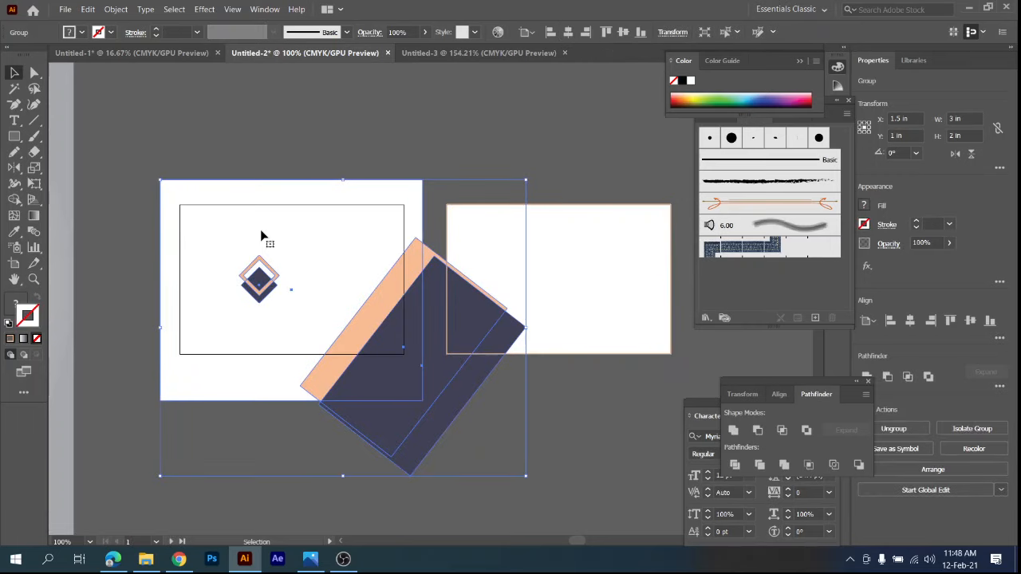
click(566, 214)
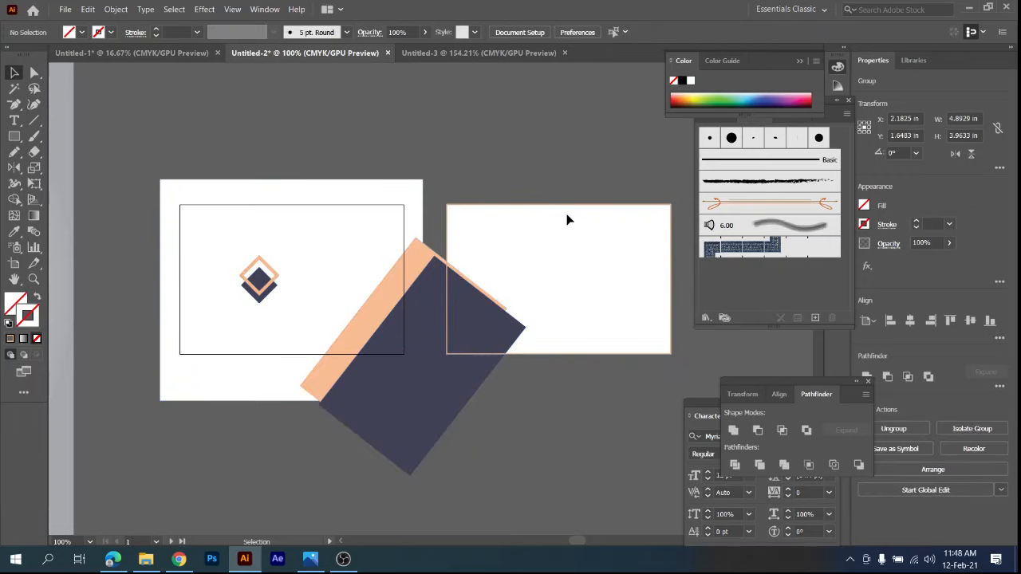
click(568, 205)
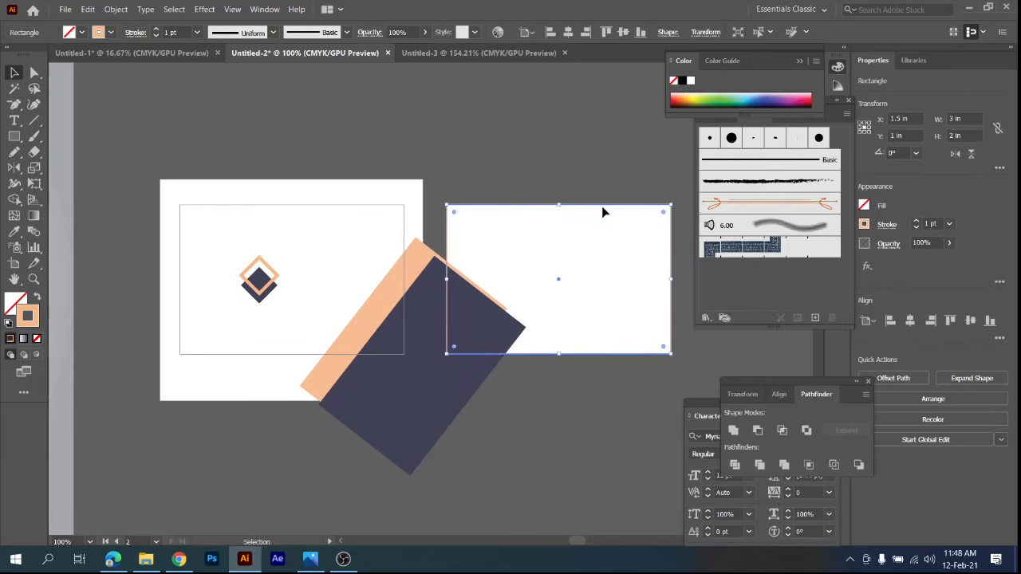
drag(582, 207, 288, 210)
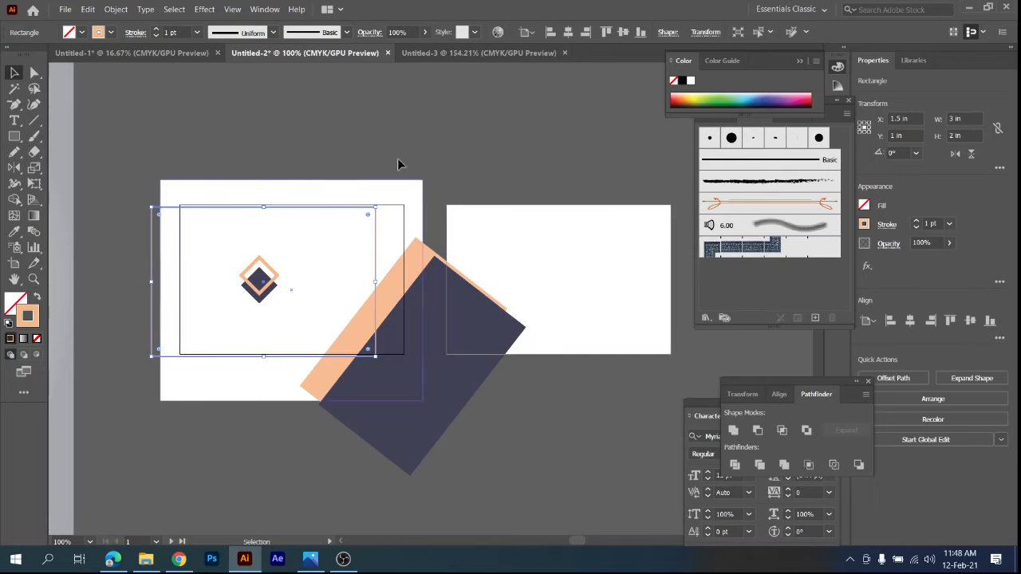
Center the outlined rectangle horizontally and vertically on the first artboard and remove its stroke.
click(410, 181)
click(392, 234)
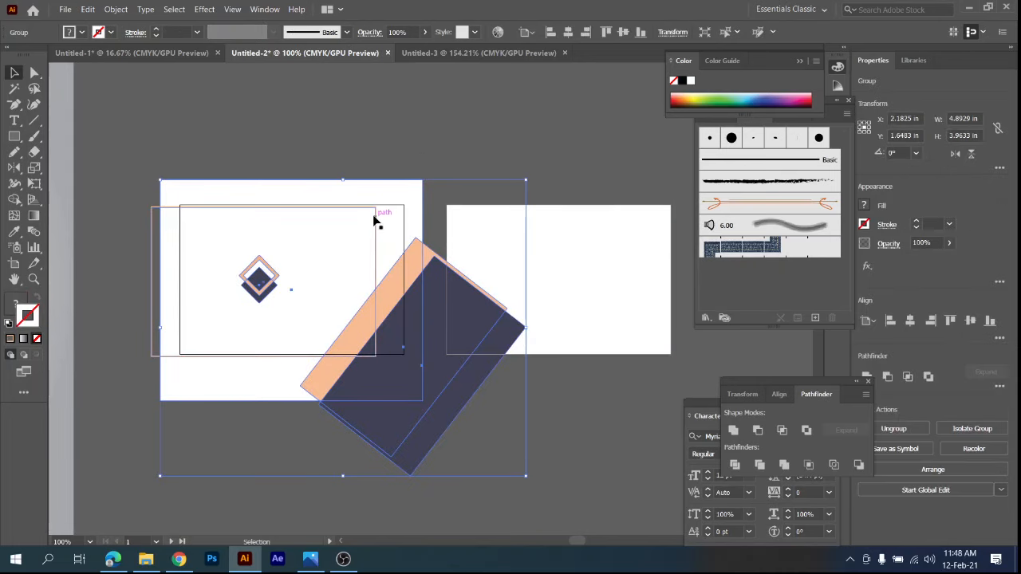
click(376, 221)
click(567, 33)
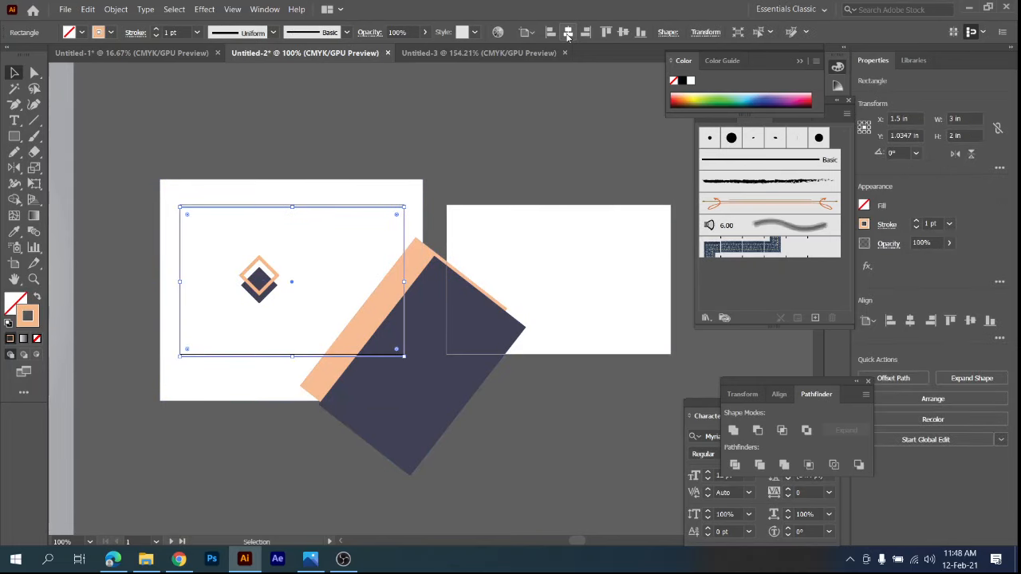
click(623, 33)
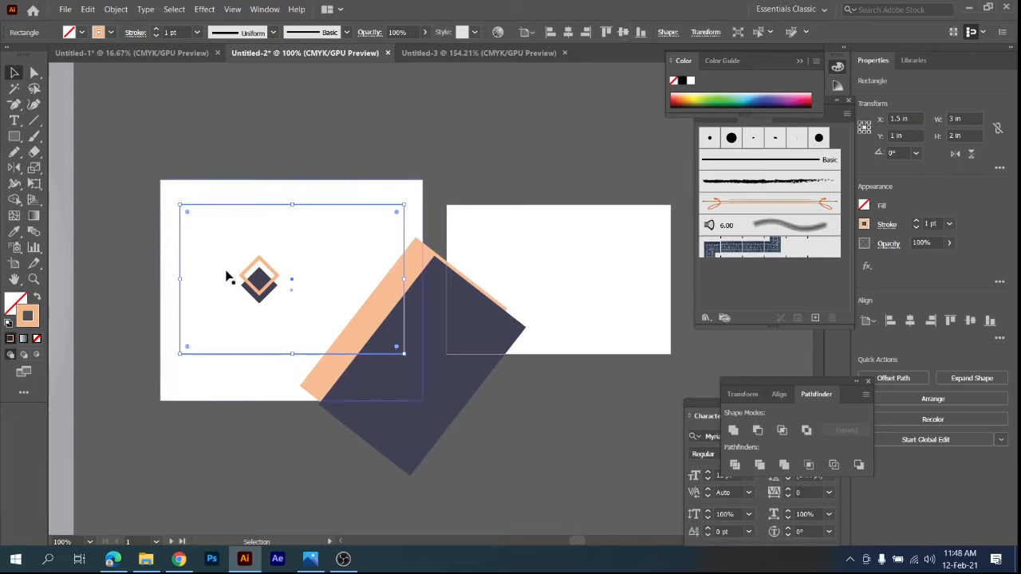
click(38, 339)
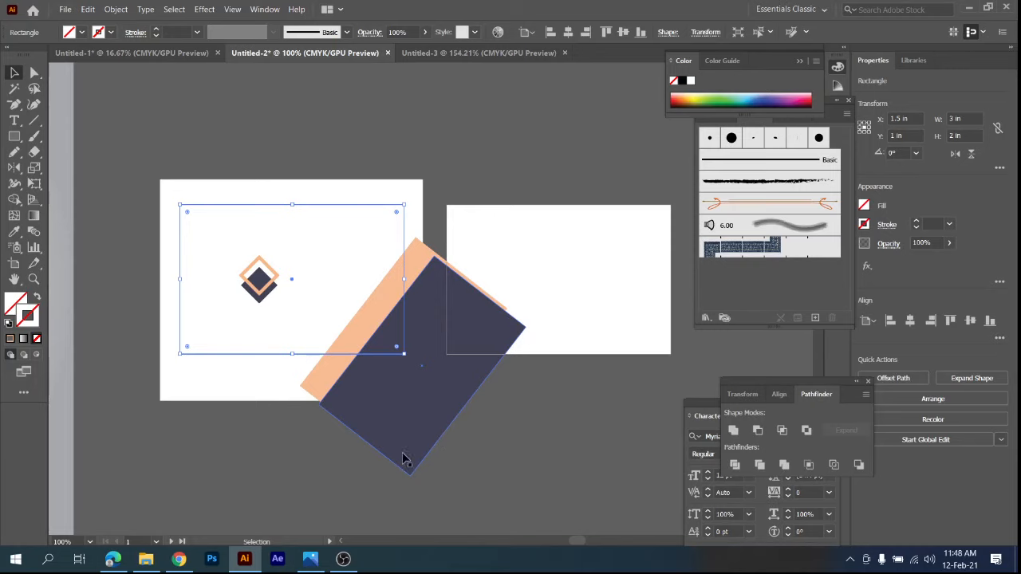
Make a clipping mask from the unfilled rectangle and the first card's grouped artwork.
shift+click(363, 413)
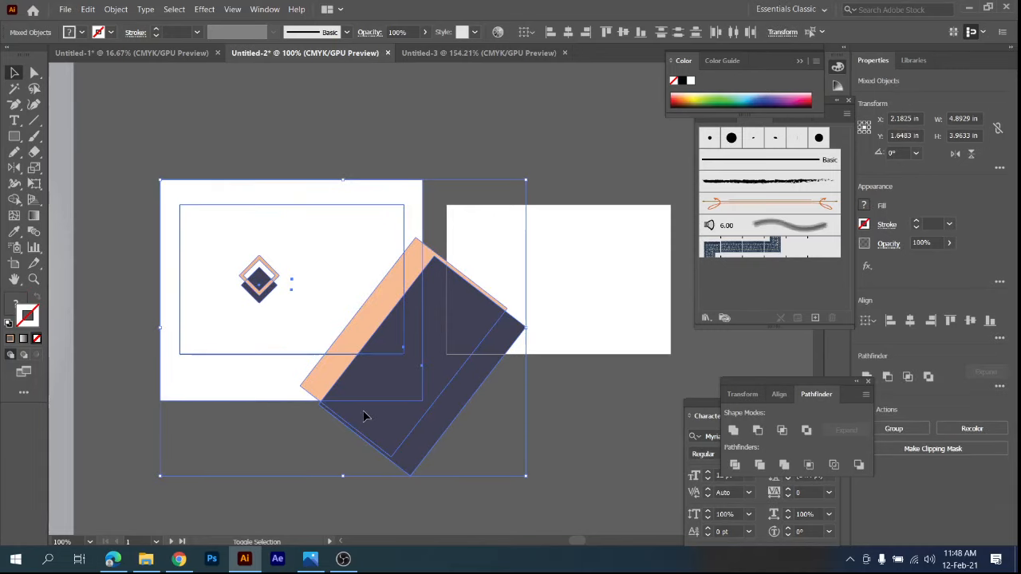
right_click(365, 415)
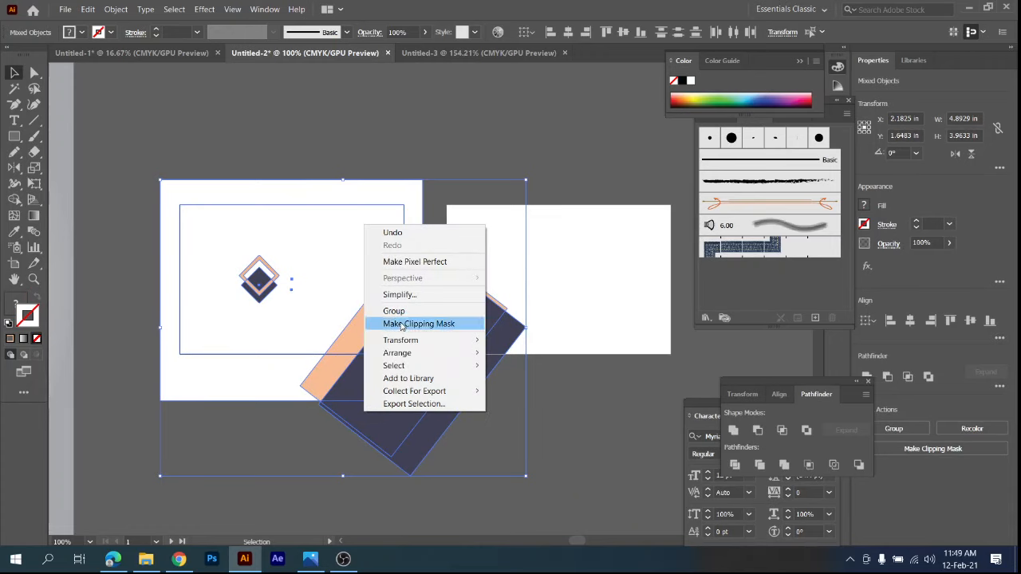
click(401, 323)
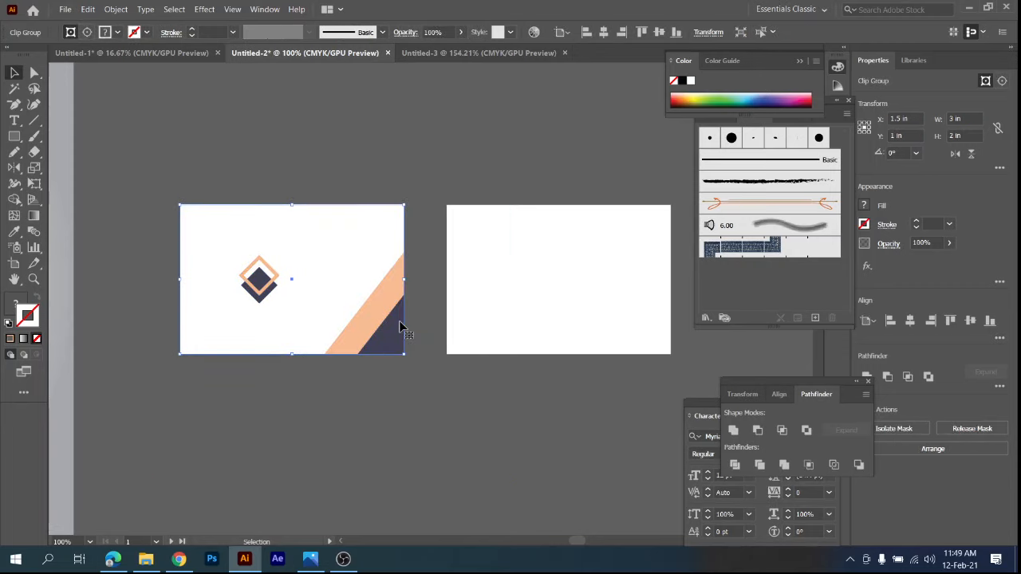
click(400, 418)
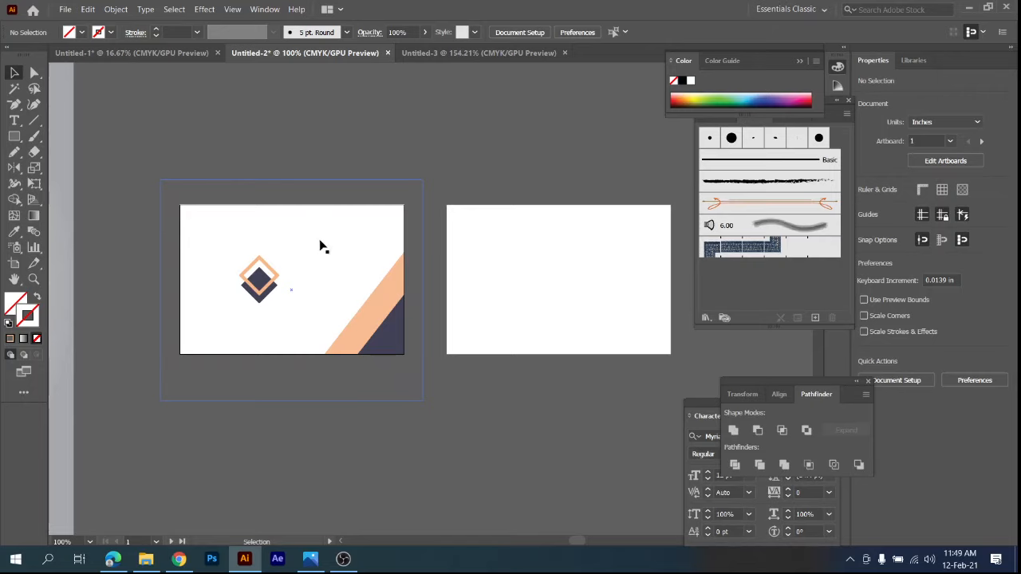
Release the clipping mask on the first card.
click(365, 285)
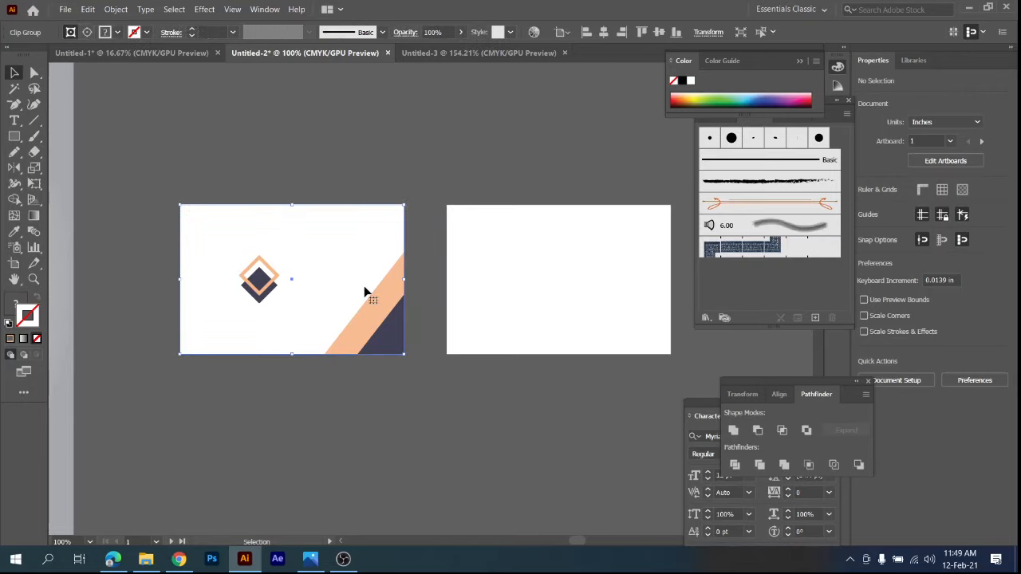
right_click(356, 243)
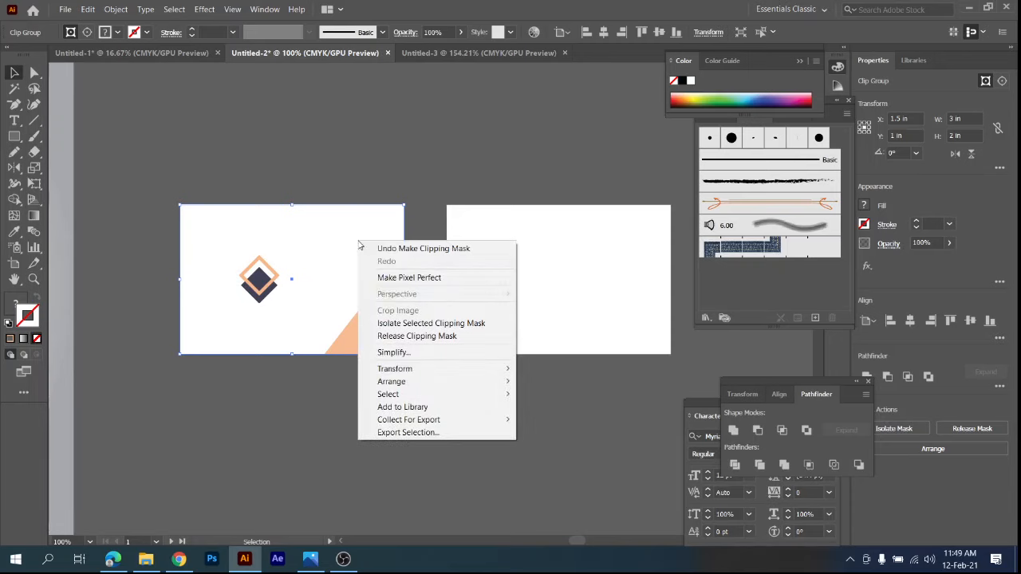
click(408, 340)
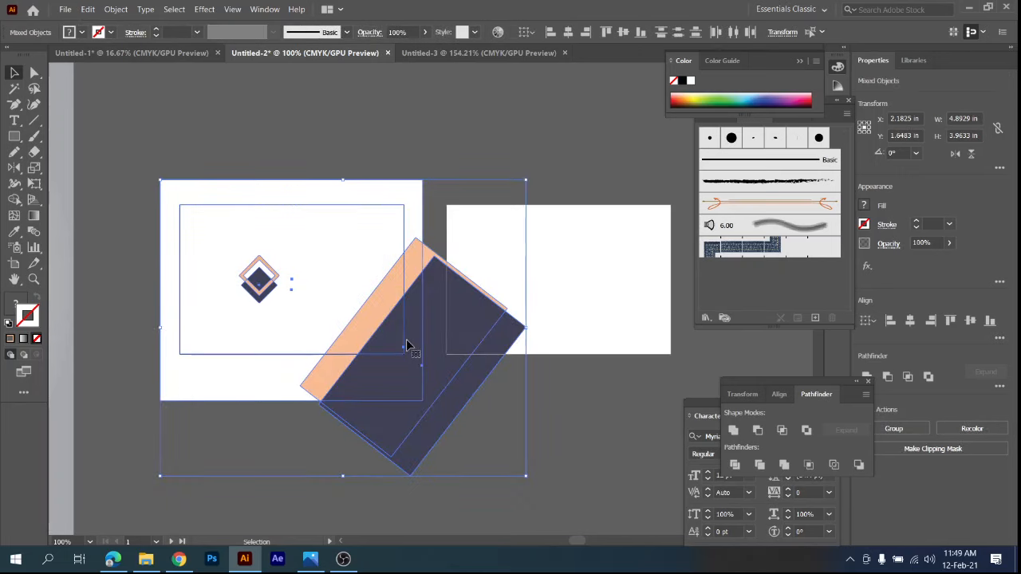
Ungroup the first card's grouped artwork so the logo and diagonal shapes can be adjusted separately.
click(292, 114)
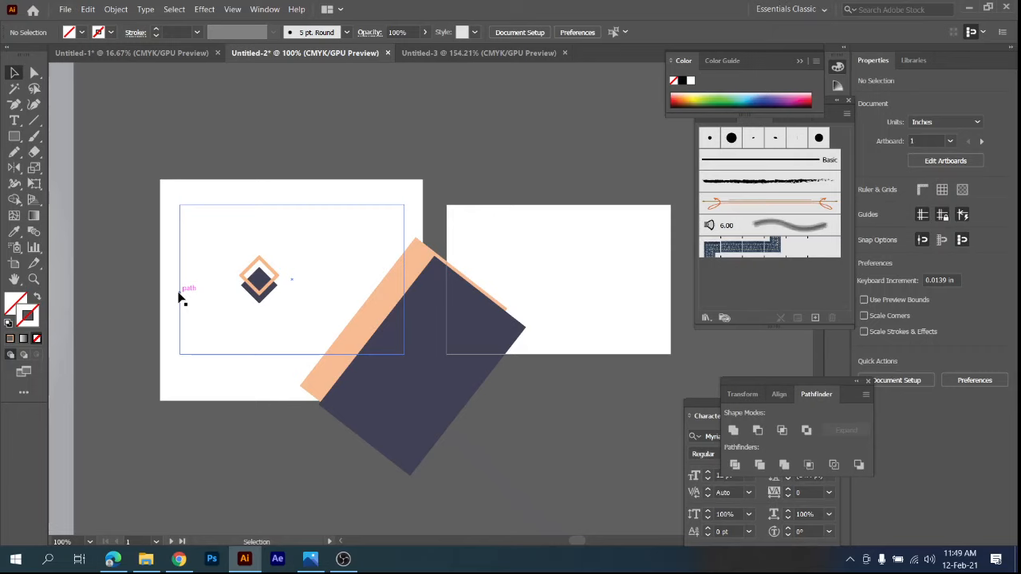
click(266, 295)
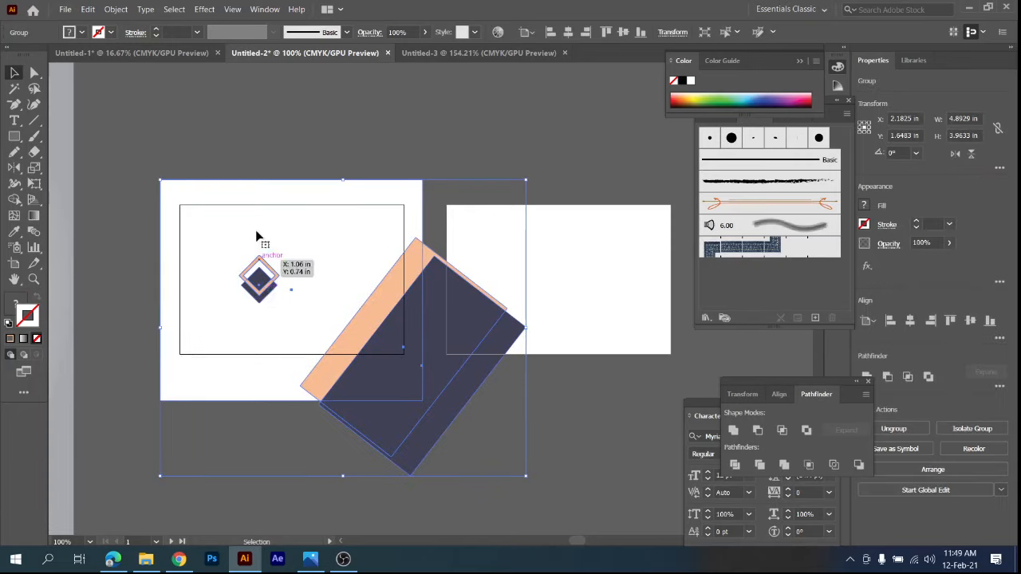
right_click(304, 293)
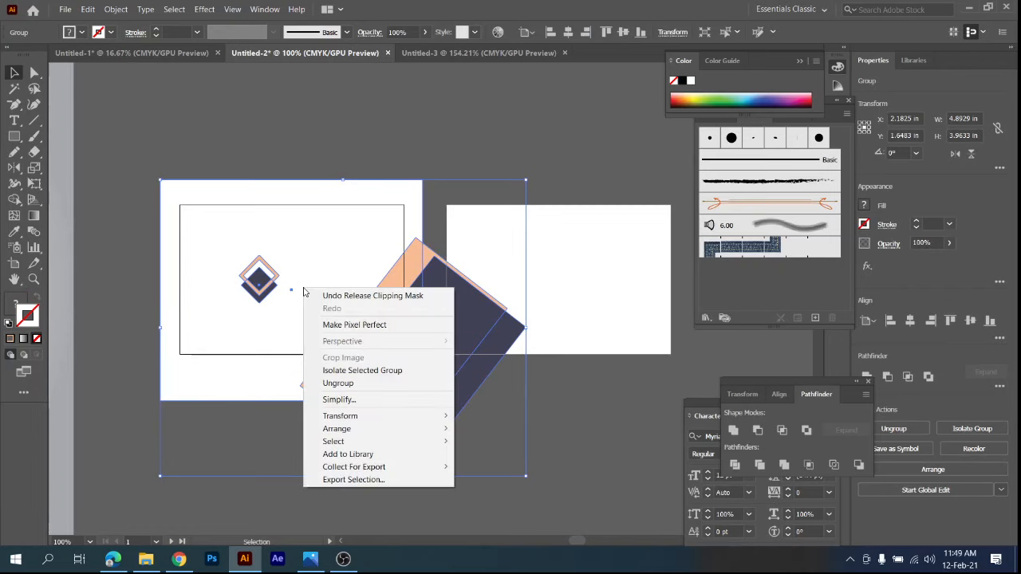
click(338, 383)
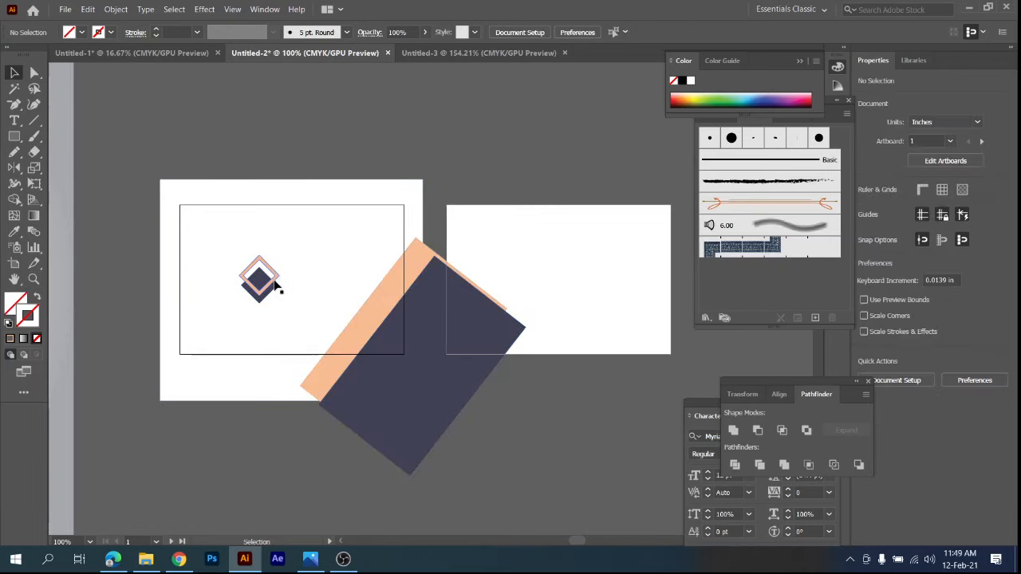
click(282, 157)
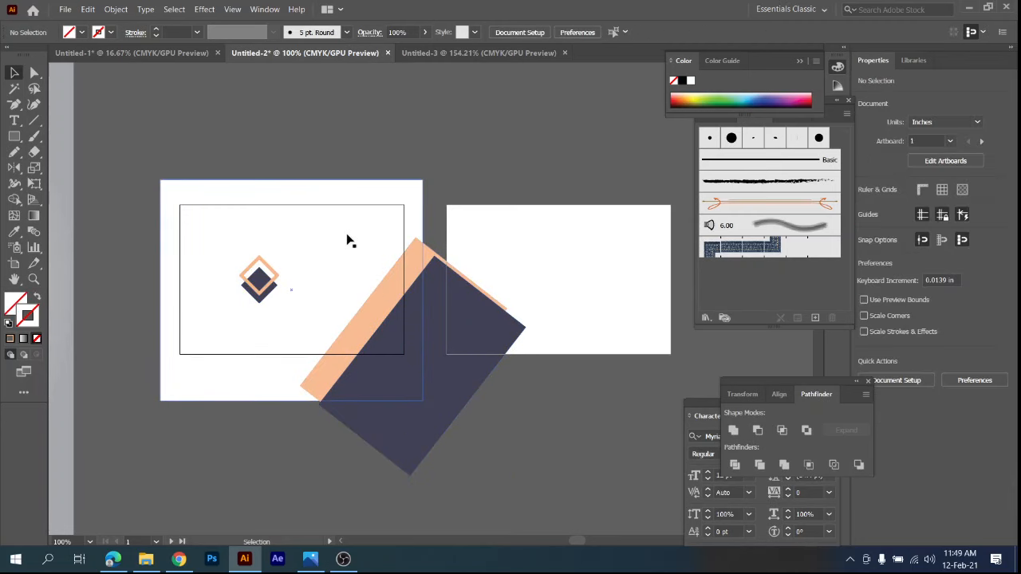
click(364, 337)
right_click(363, 315)
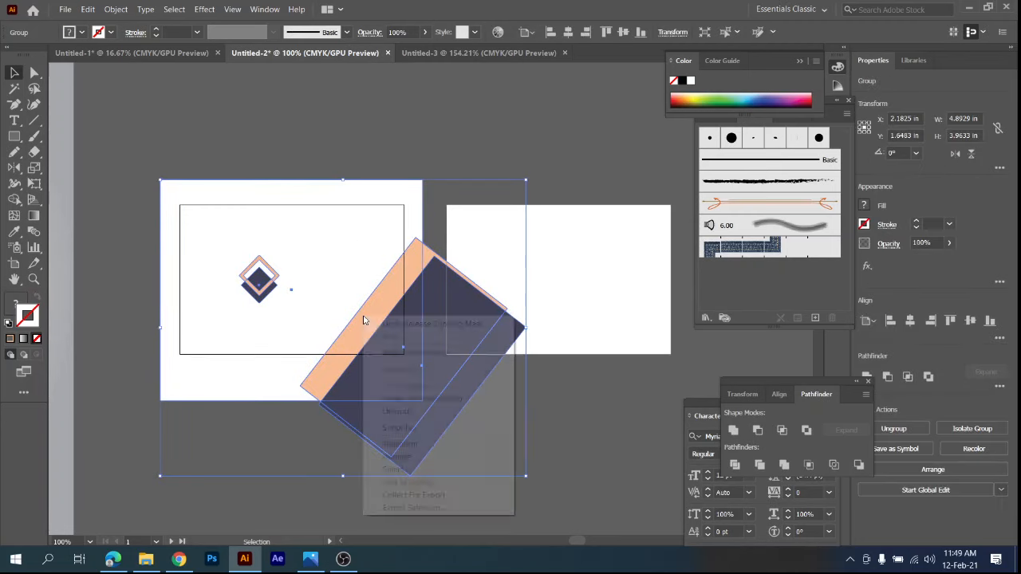
click(400, 413)
click(284, 82)
Nudge the diamond logo to the left on the first card.
click(259, 260)
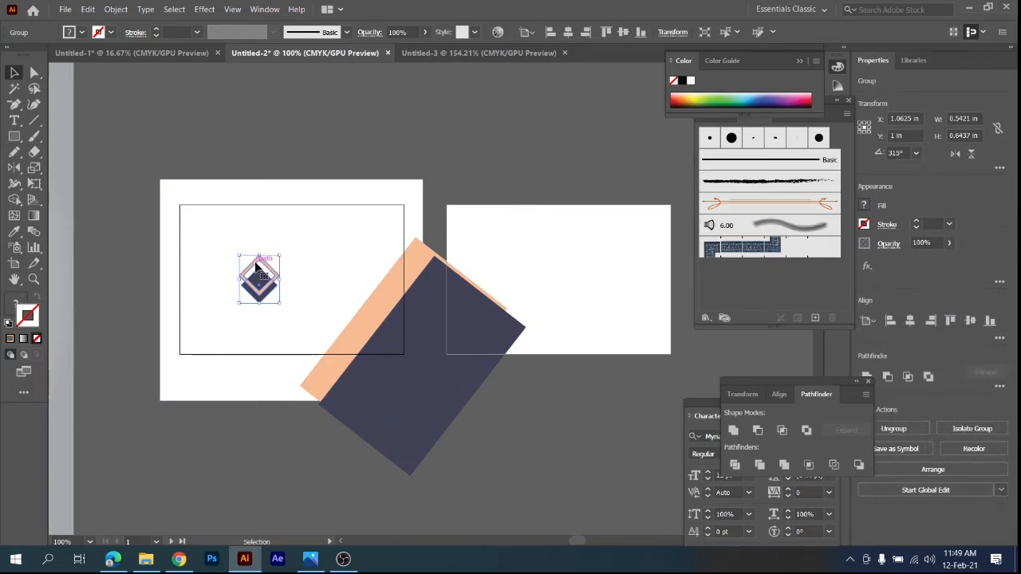
key(Left)
key(Left)
key(Left)
key(Left)
key(Left)
key(Left)
key(Left)
key(Left)
key(Left)
key(Left)
key(Left)
key(Left)
key(Left)
key(Left)
key(Left)
key(Left)
key(Left)
key(Left)
key(Left)
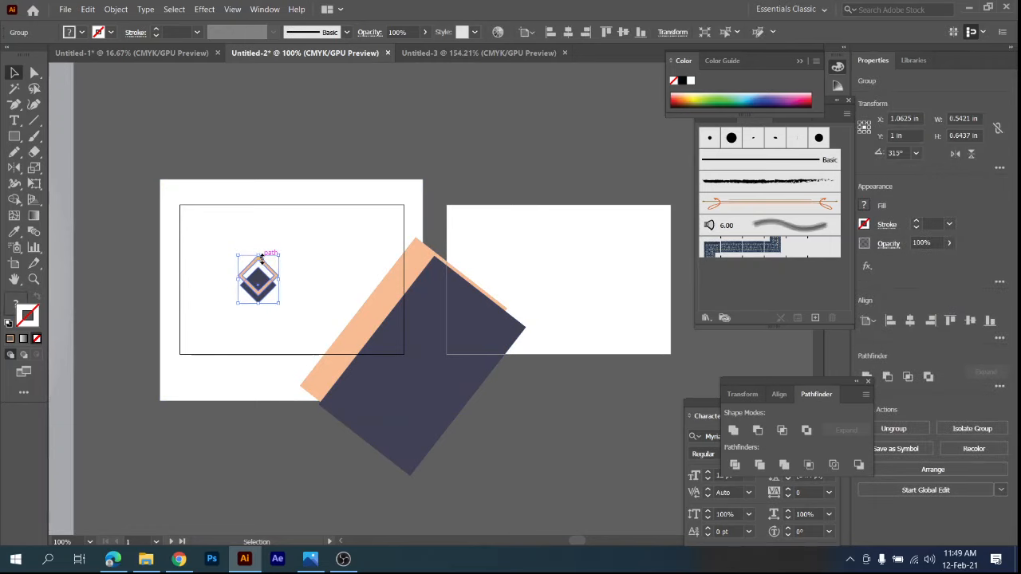
click(284, 124)
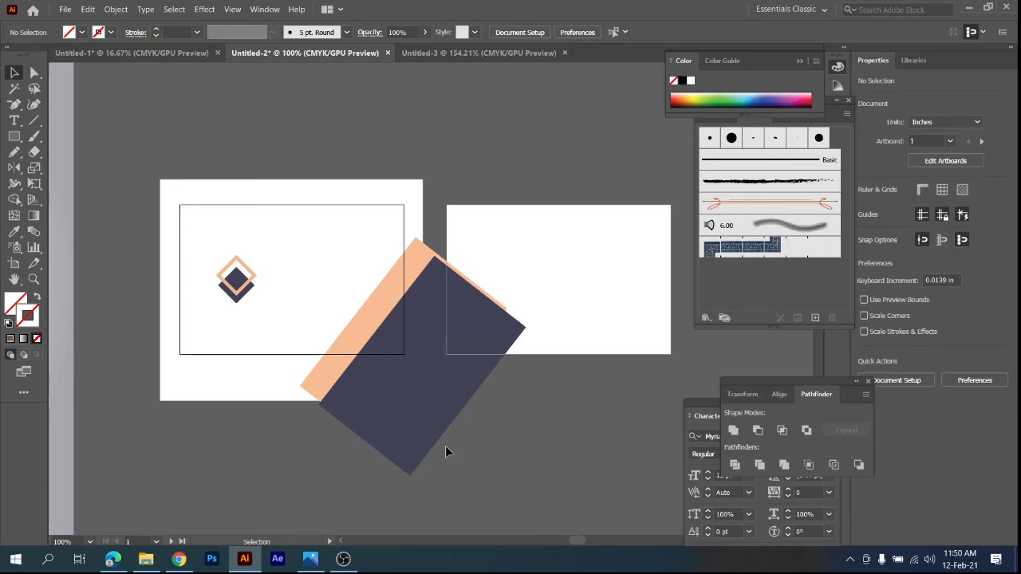
Group the first card's artwork without the unfilled card-size rectangle and send the group to the back.
key(ctrl+a)
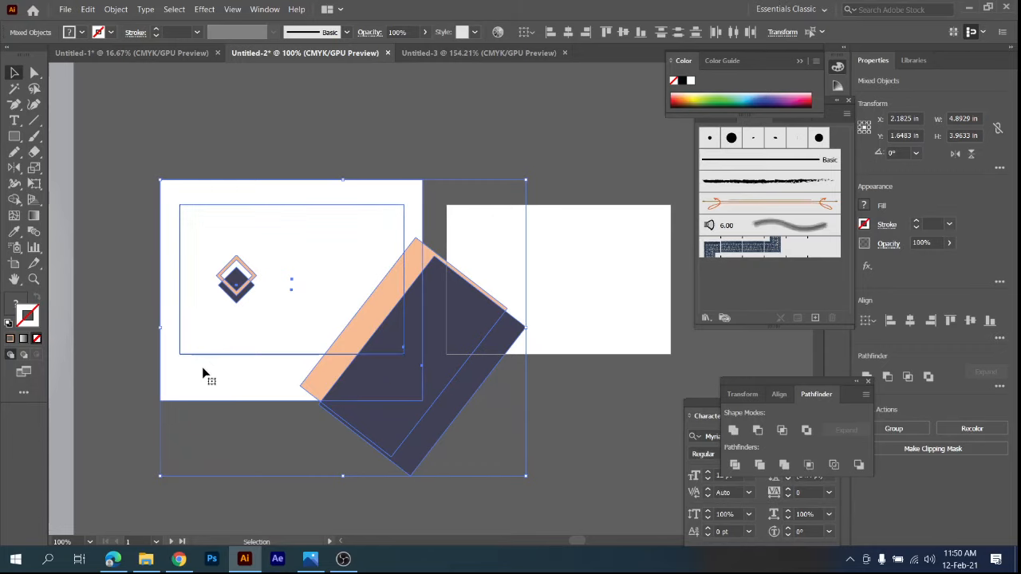
scroll(195, 358, up, 3)
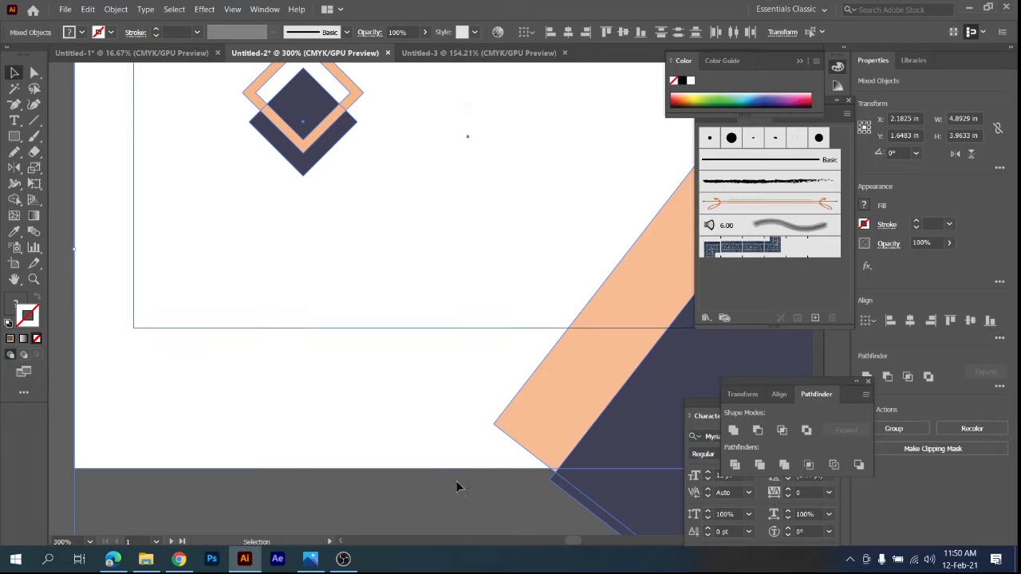
key(ctrl+g)
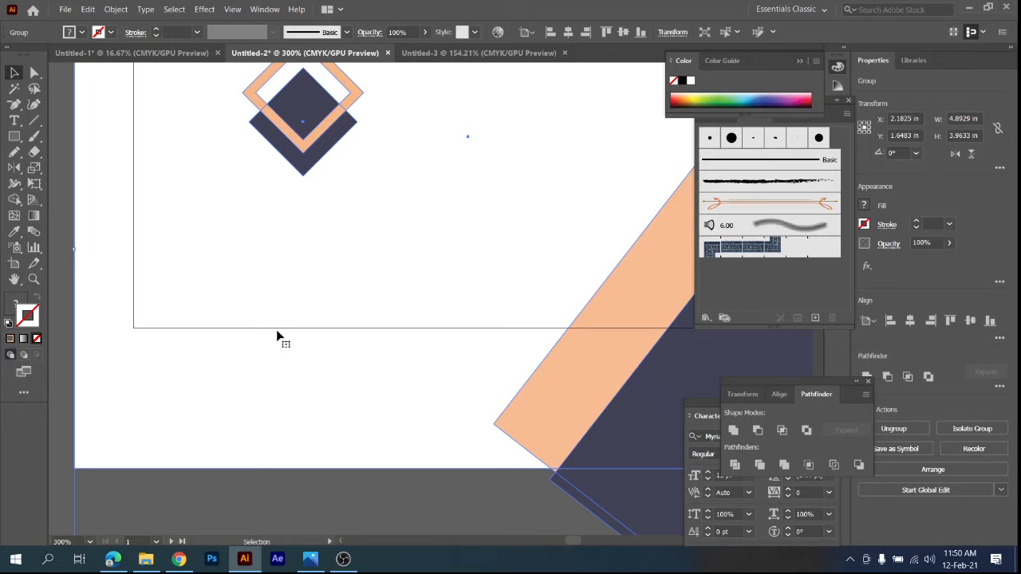
right_click(312, 271)
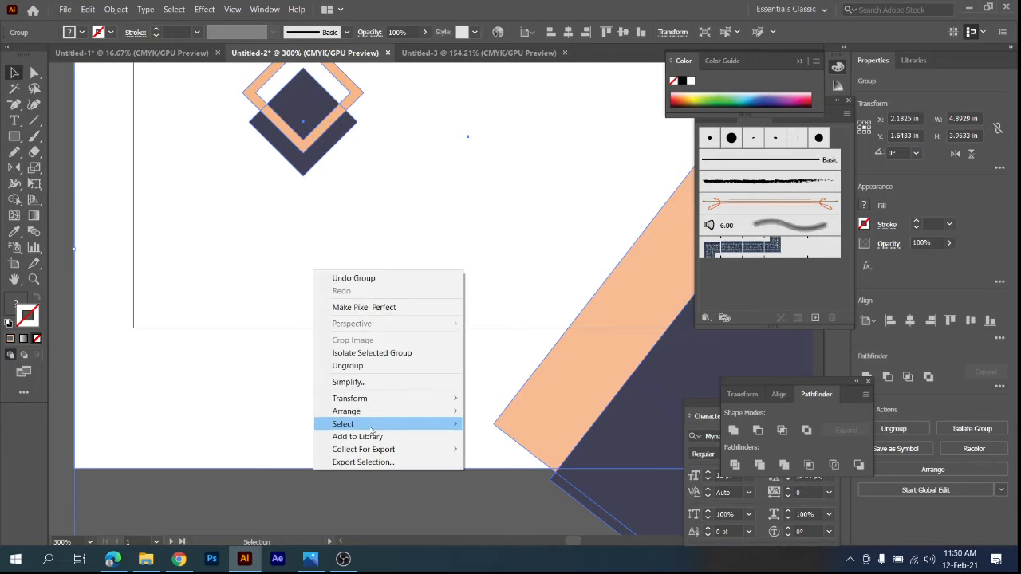
mouse_move(373, 415)
click(506, 450)
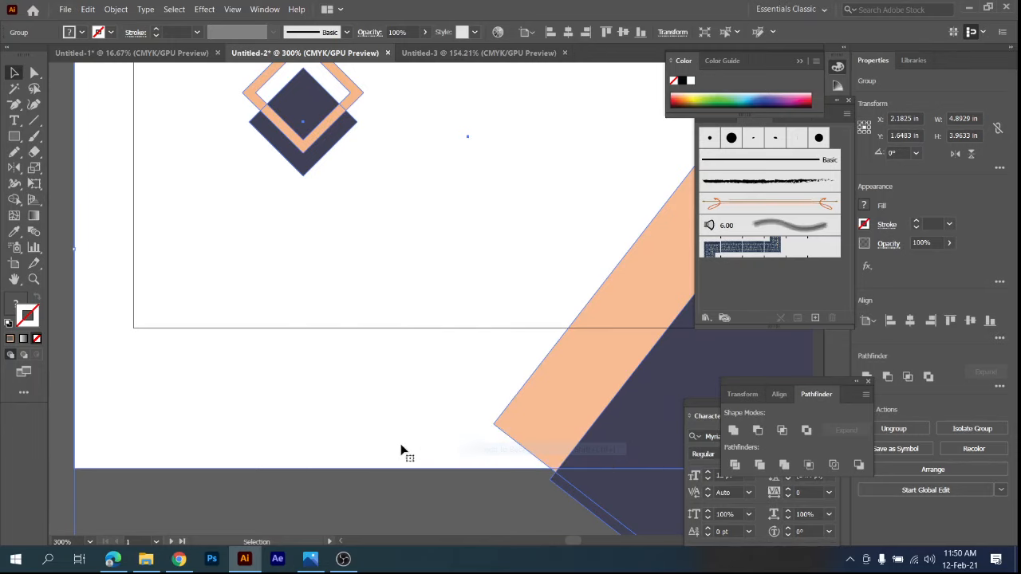
click(56, 473)
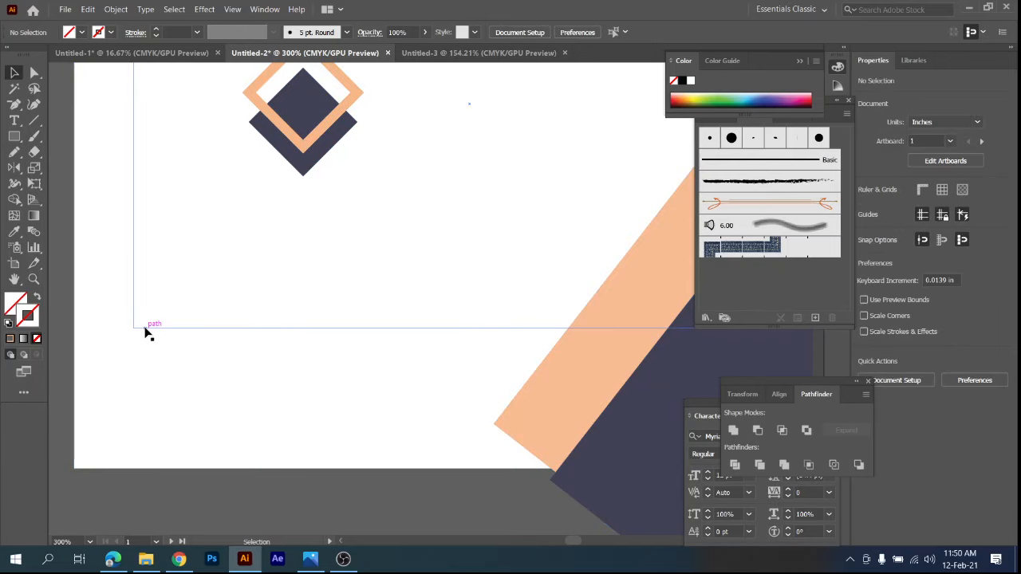
Make a clipping mask from the card-size rectangle and the first card's grouped artwork.
key(ctrl+1)
drag(147, 166, 294, 330)
right_click(273, 257)
click(302, 355)
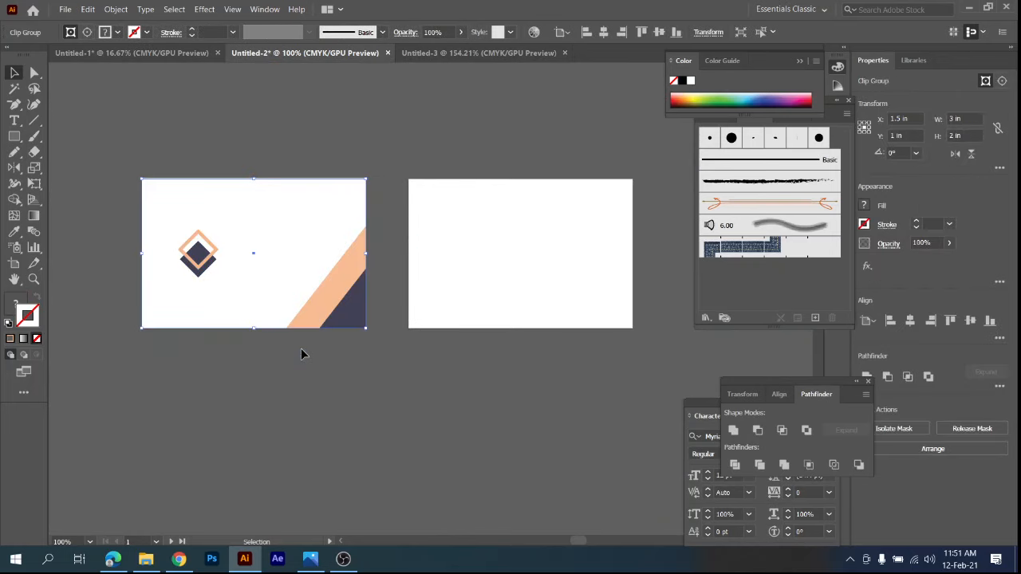
click(302, 415)
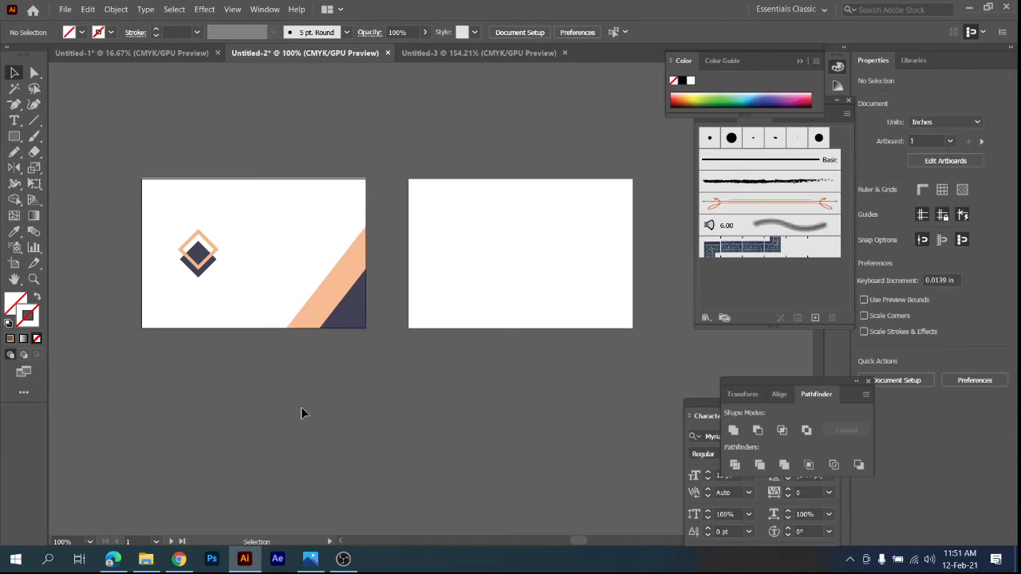
Draw a rectangle about 2.57 x 2.46 in over the second artboard's right side, filled with navy sampled from the reference card.
scroll(301, 411, down, 2)
drag(297, 407, 429, 332)
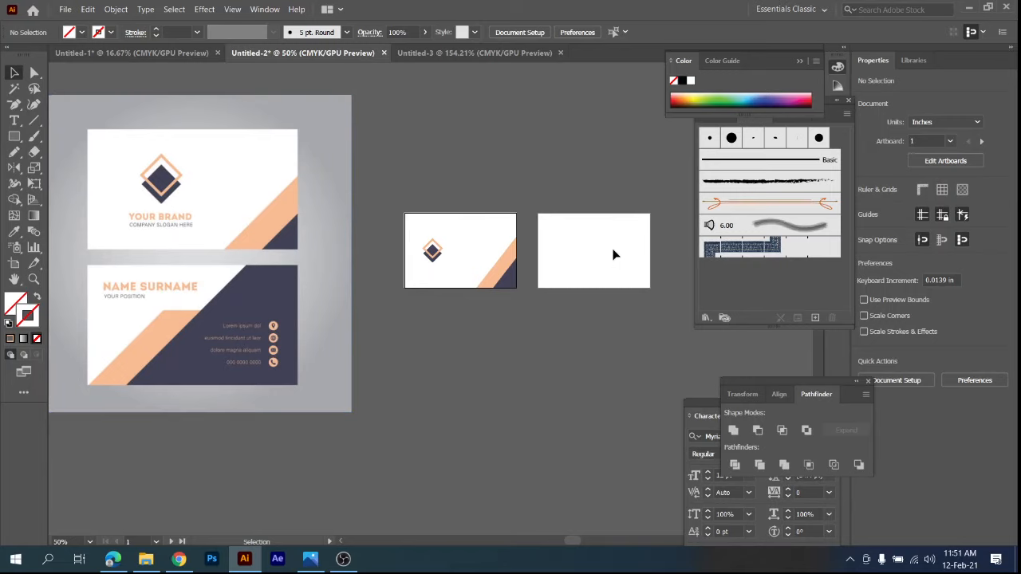
drag(613, 254, 503, 227)
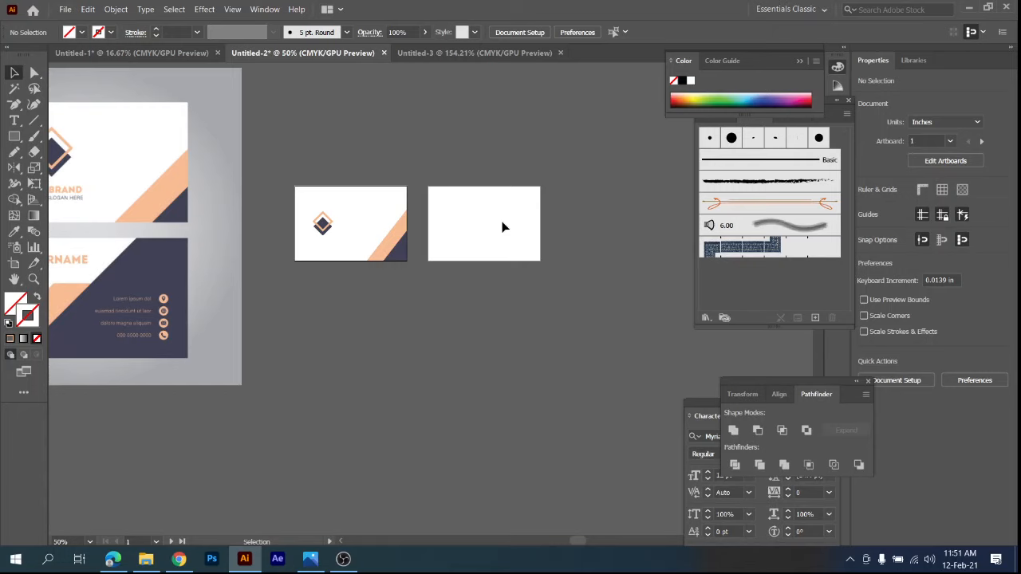
drag(438, 281, 567, 254)
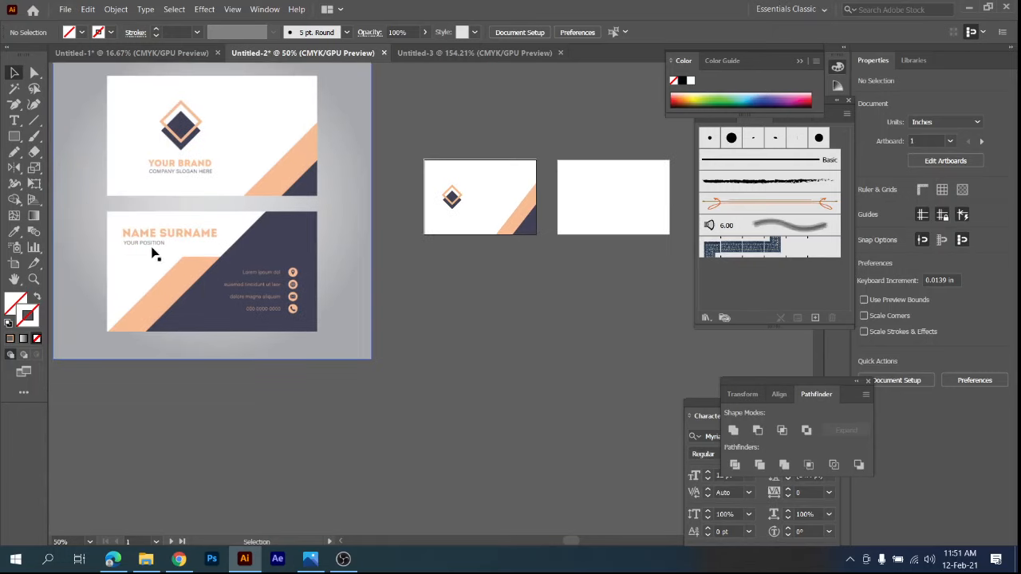
click(15, 136)
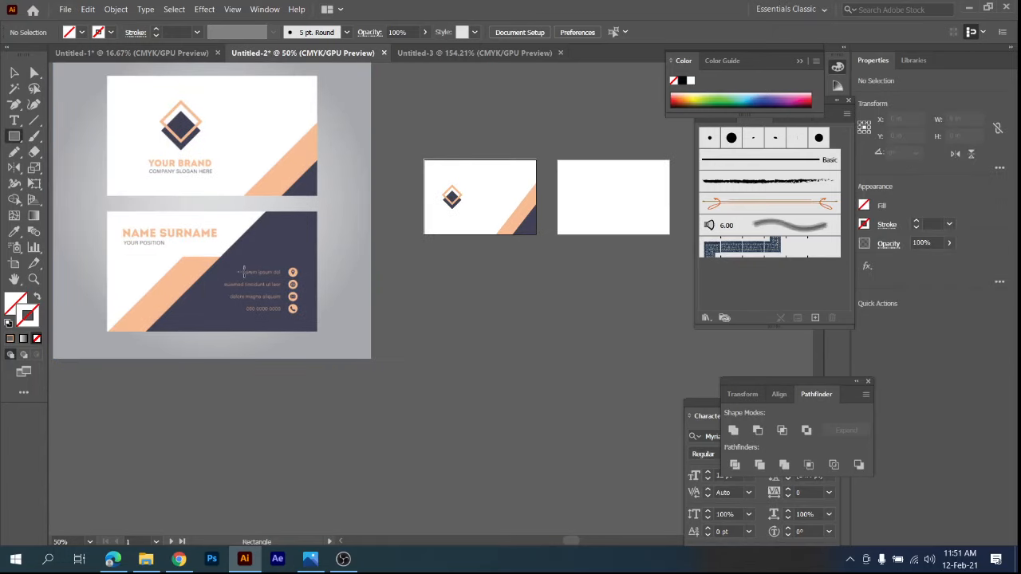
key(i)
click(290, 222)
key(m)
drag(561, 228, 359, 256)
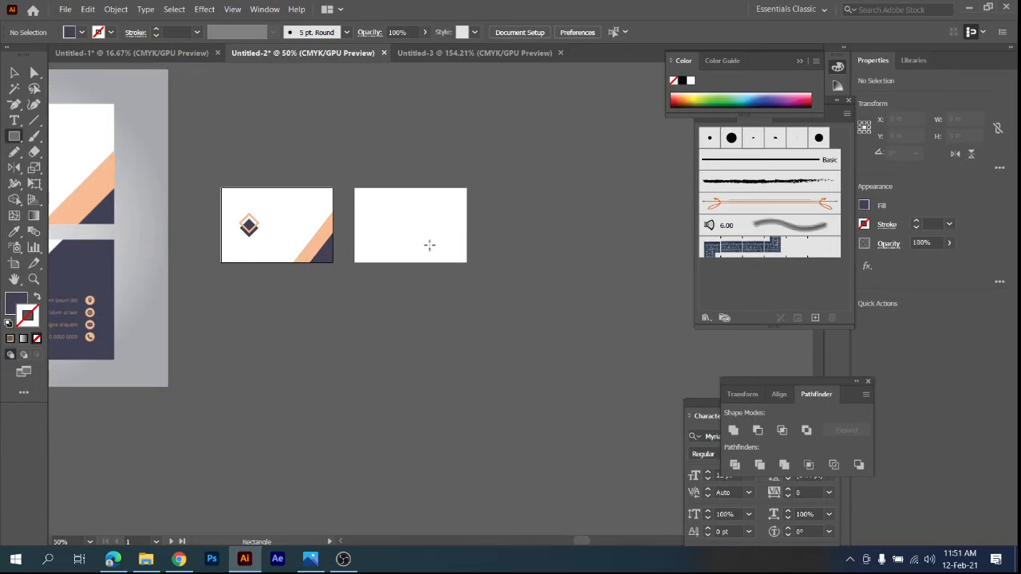
drag(437, 188, 571, 269)
click(16, 72)
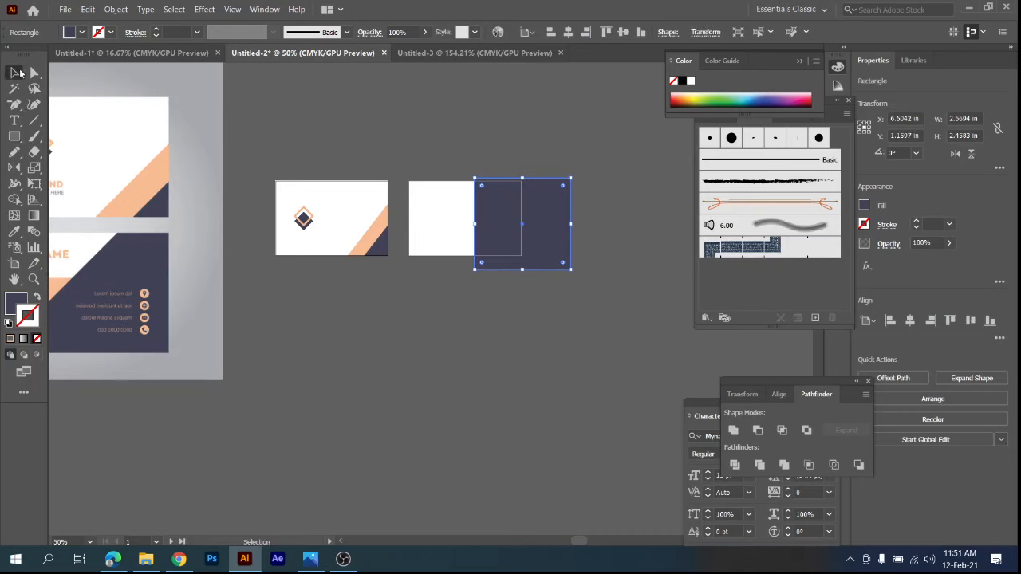
Slant the navy rectangle's left edge by moving its lower-left anchor point outward to about X 4.08 in, Y 2.39 in.
drag(451, 388, 601, 342)
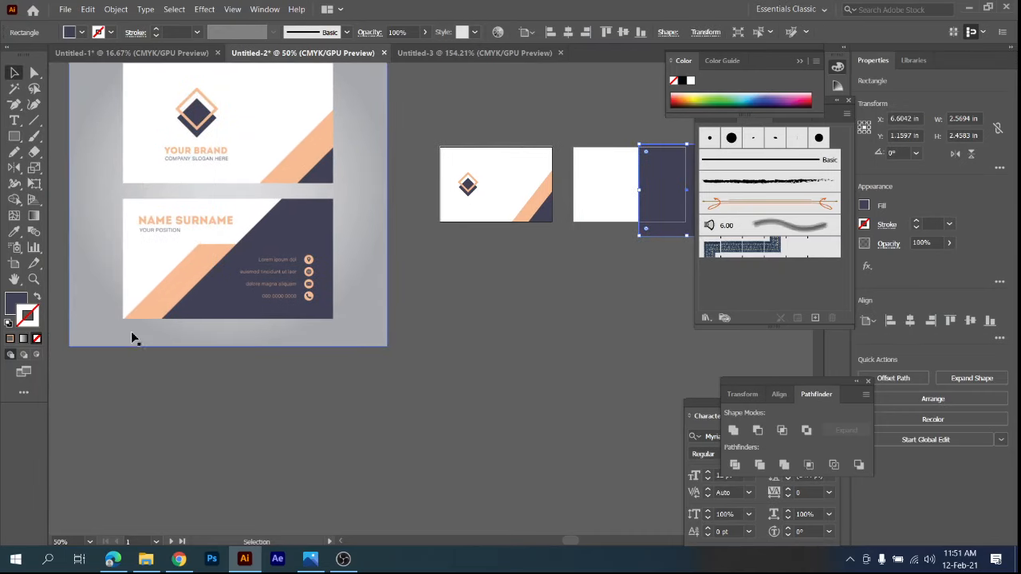
drag(643, 280, 529, 326)
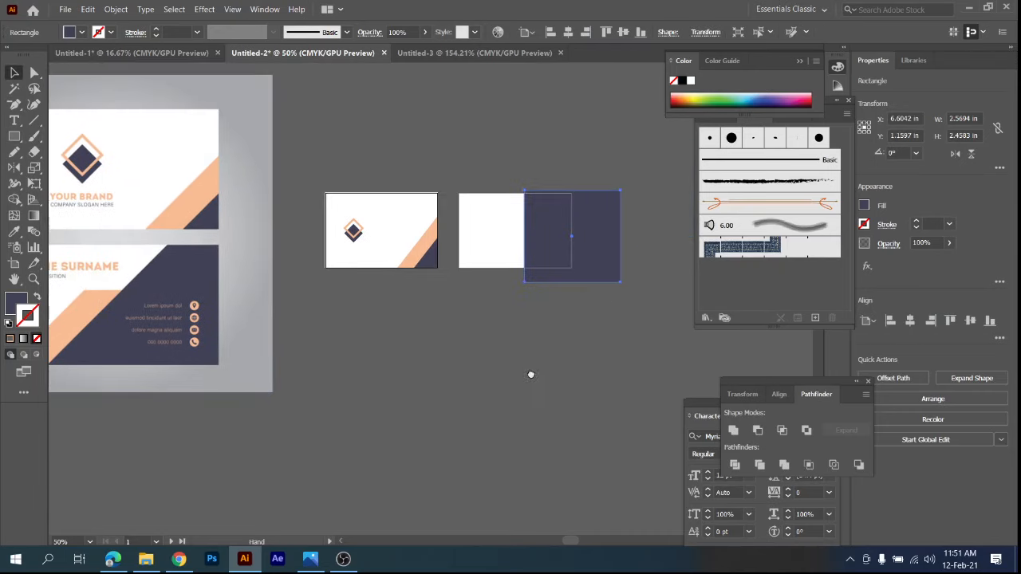
key(a)
click(524, 283)
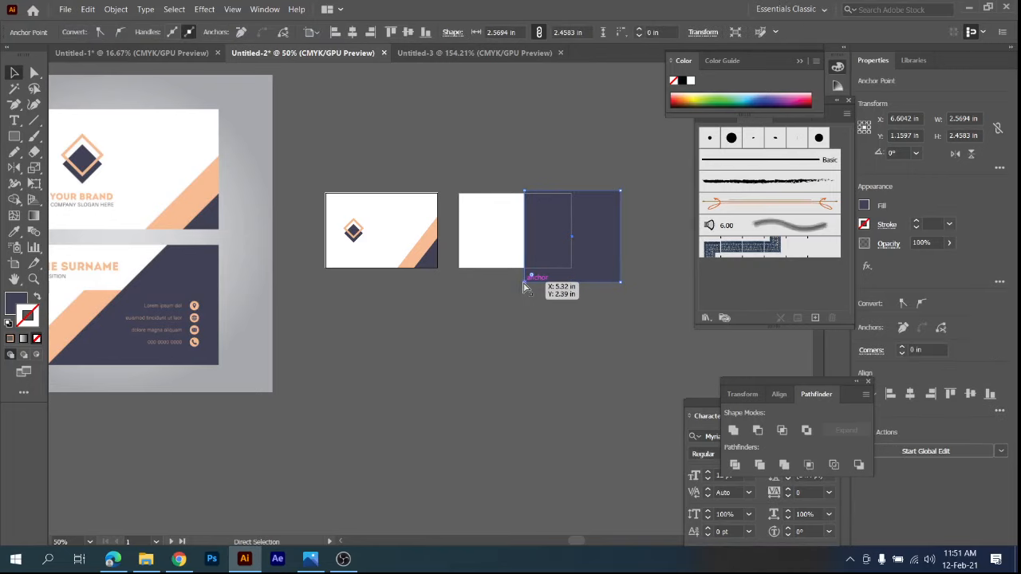
drag(523, 284, 497, 282)
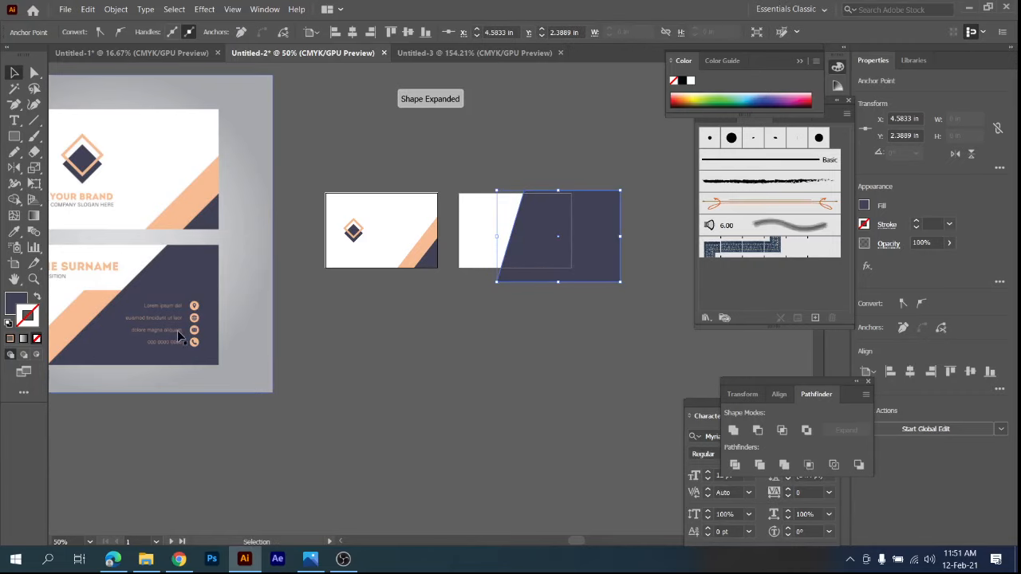
drag(269, 338, 410, 325)
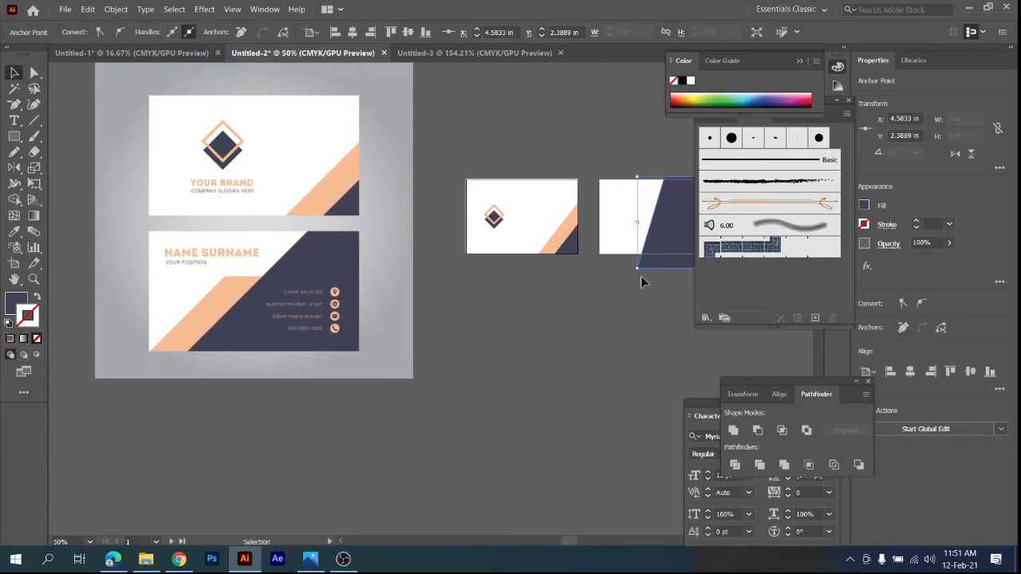
drag(644, 261, 617, 271)
drag(517, 333, 460, 337)
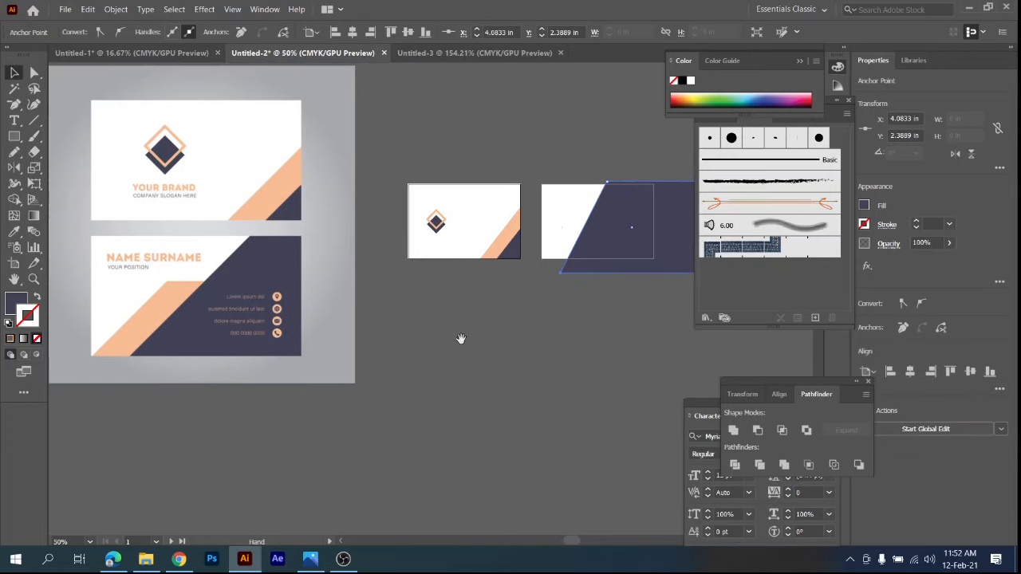
key(v)
click(528, 94)
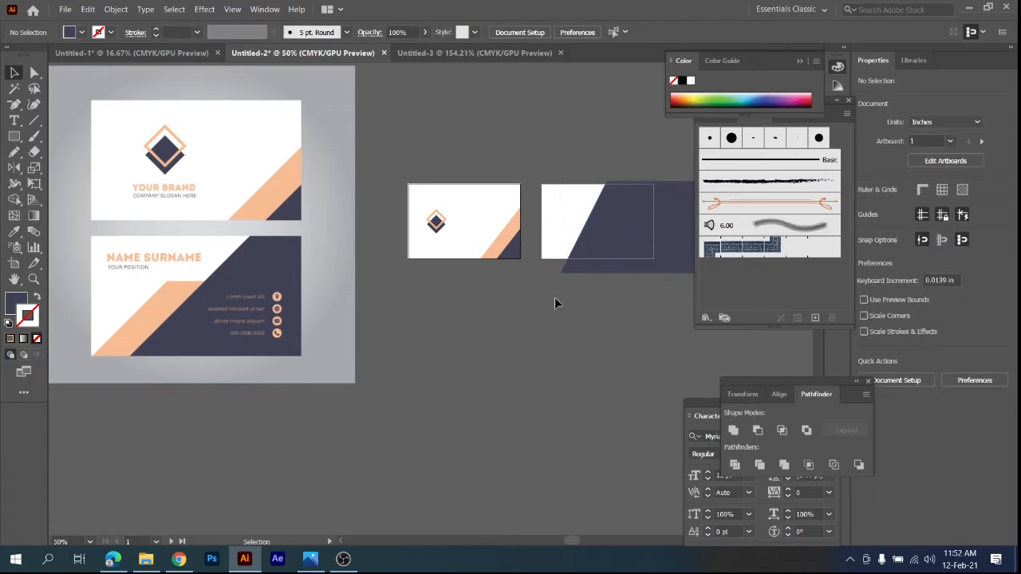
Duplicate the slanted navy shape in place and fill the copy with peach sampled from the reference card's diagonal band.
key(a)
click(671, 225)
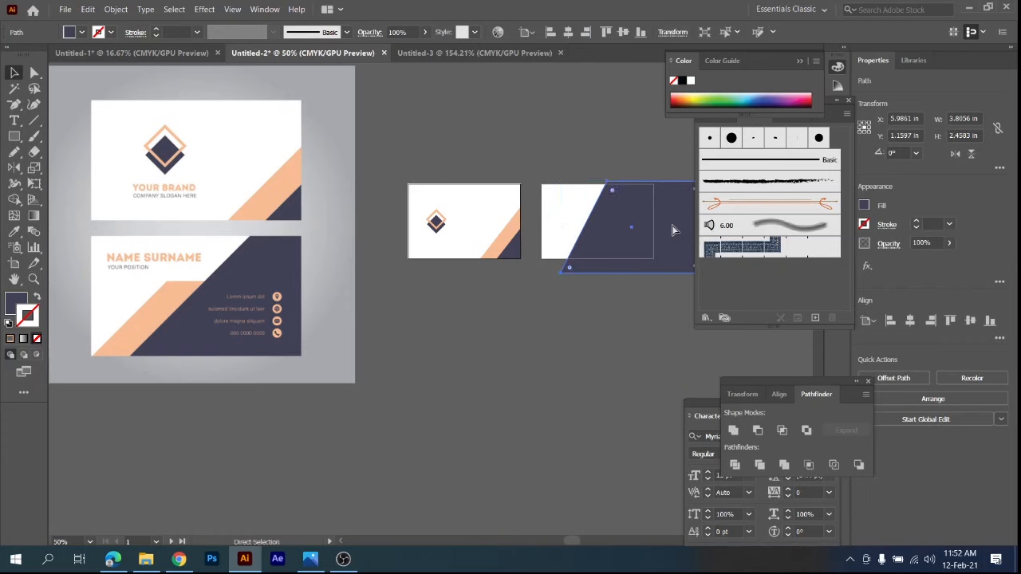
key(v)
key(i)
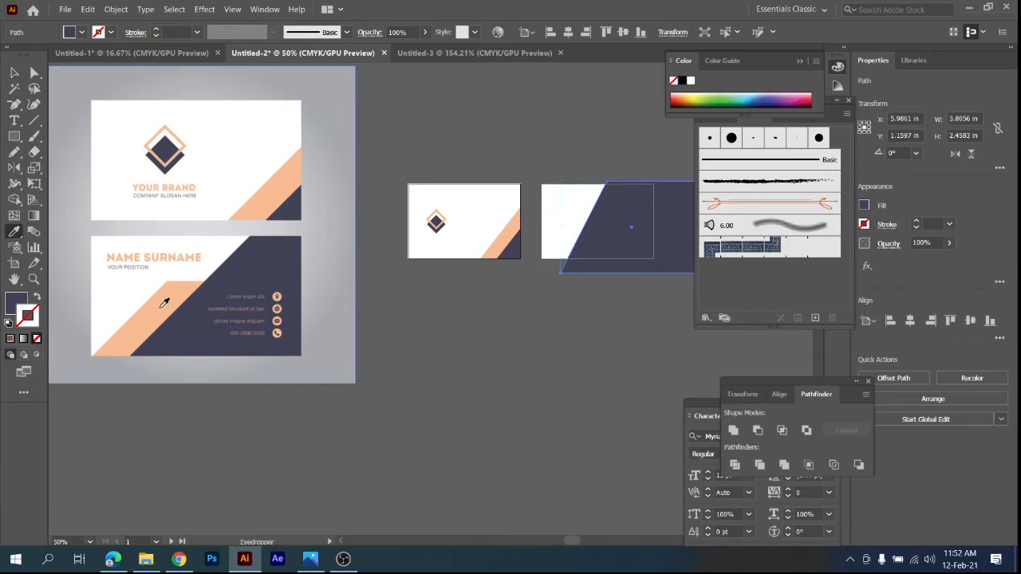
click(163, 303)
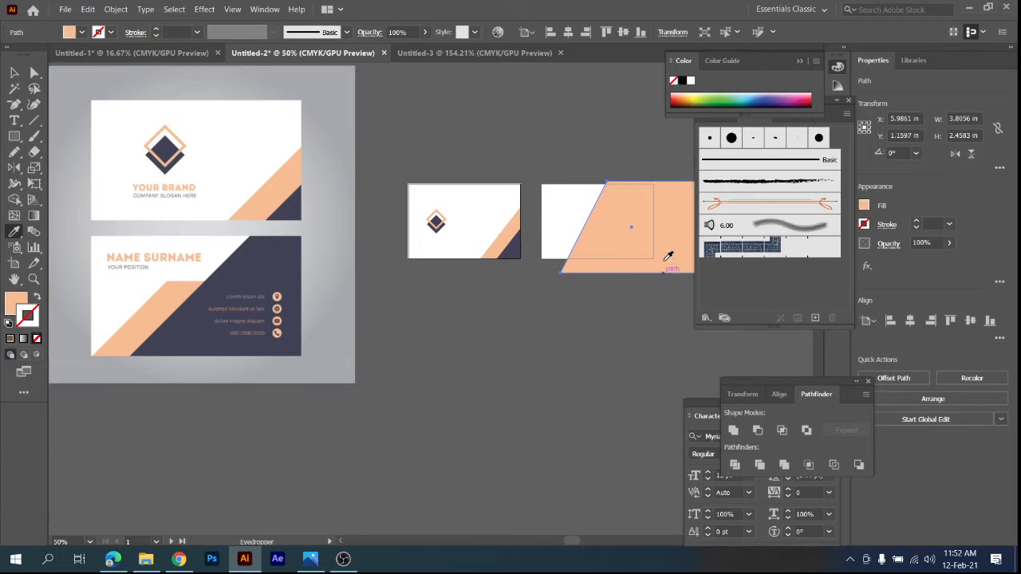
Send the peach copy to the back, behind the slanted navy shape.
right_click(660, 237)
mouse_move(693, 445)
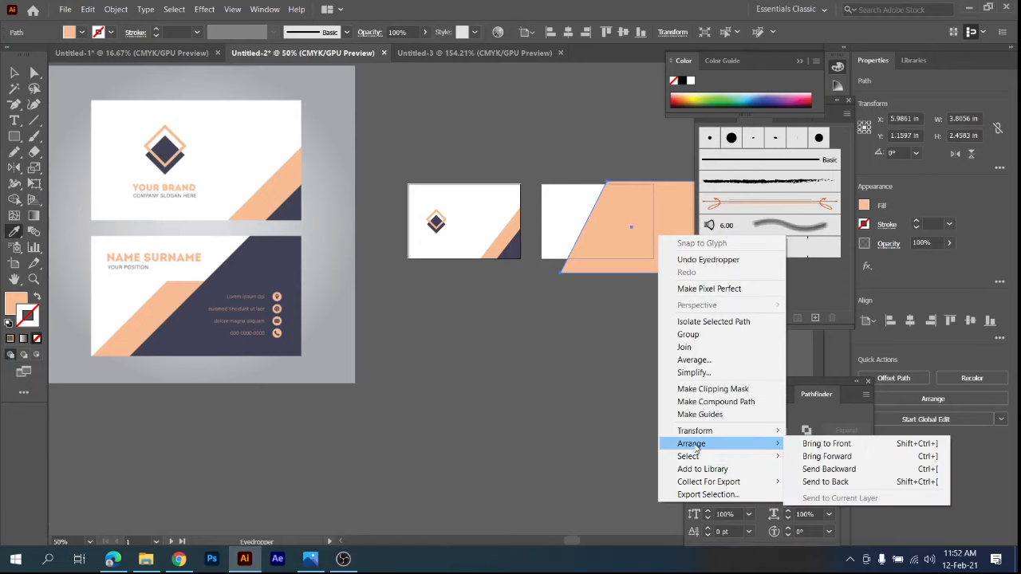
click(829, 482)
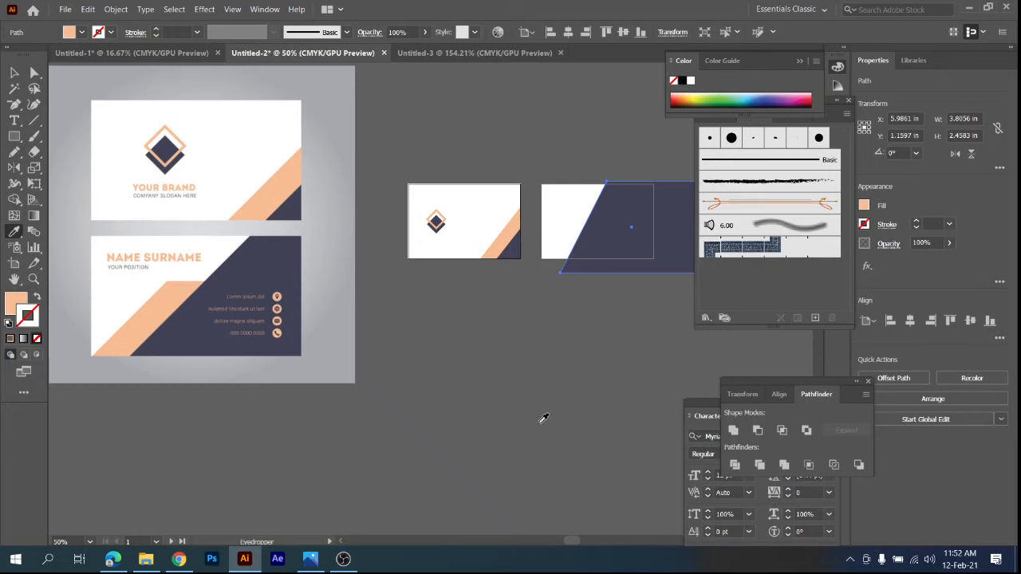
Shift the peach copy left to about X 5.26 in, exposing a diagonal peach band beside the navy shape.
key(Left)
key(Left)
key(Left)
key(Left)
key(Left)
key(Left)
key(Left)
key(Left)
key(Left)
key(Left)
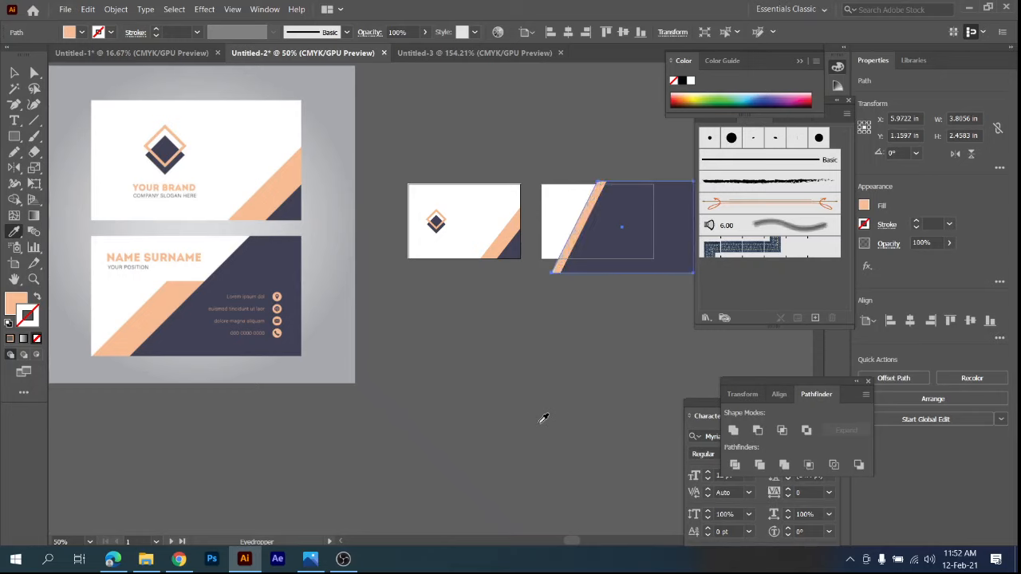
key(Left)
key(Left)
key(Left)
key(Left)
key(Left)
key(Left)
key(Left)
key(Left)
key(Left)
key(Left)
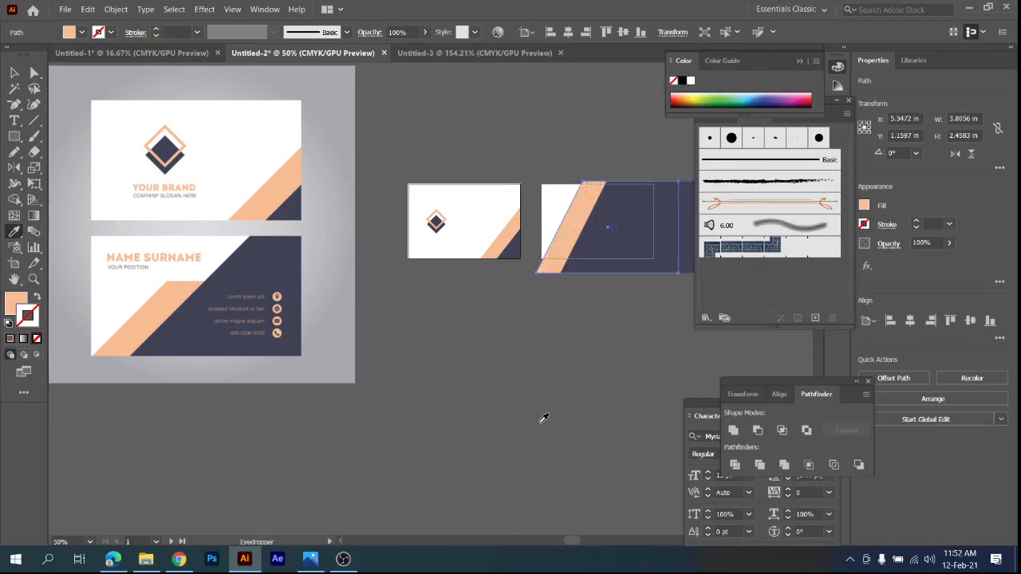
key(Left)
key(Left)
key(Left)
key(Left)
key(Left)
key(Left)
key(Right)
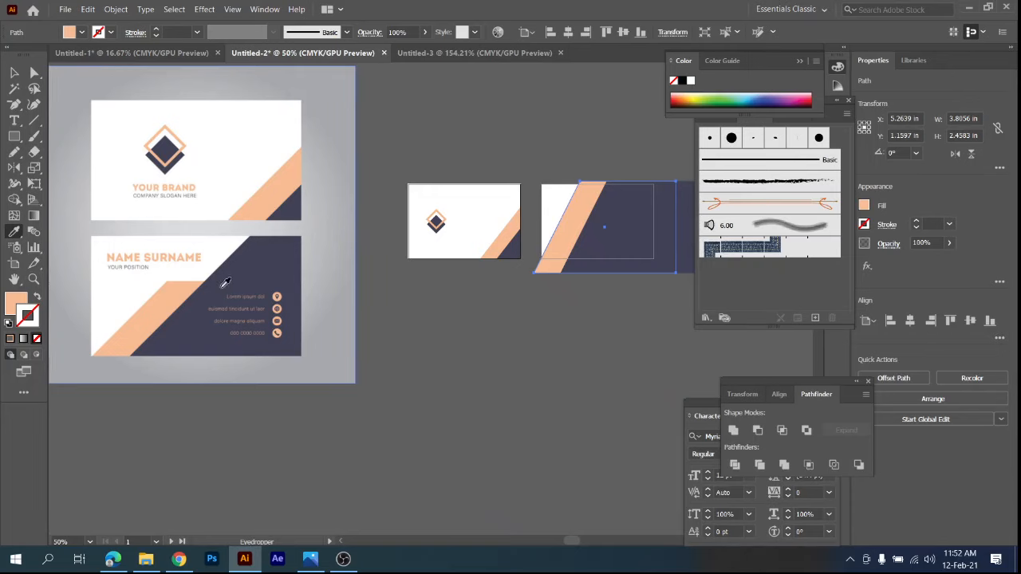
Lower the peach shape to about Y 1.99 in so its flat top sits partway down the second card.
key(Down)
key(Down)
key(Down)
key(Down)
key(Down)
key(Down)
key(Down)
key(Down)
key(Down)
key(Down)
key(Down)
key(Down)
key(Down)
key(Down)
key(Down)
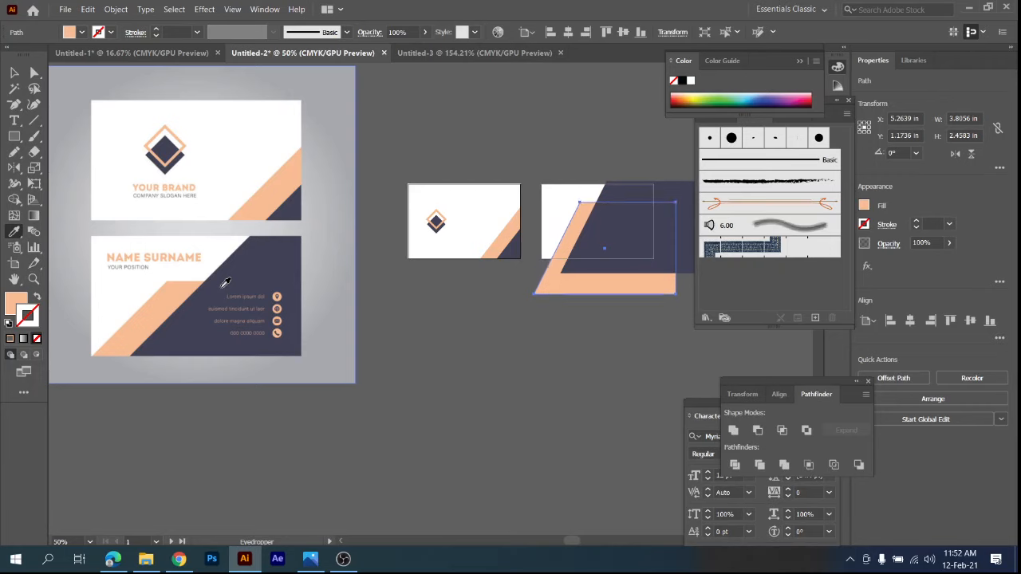
key(Down)
key(Down)
key(Down)
key(Down)
key(Down)
key(Down)
key(Down)
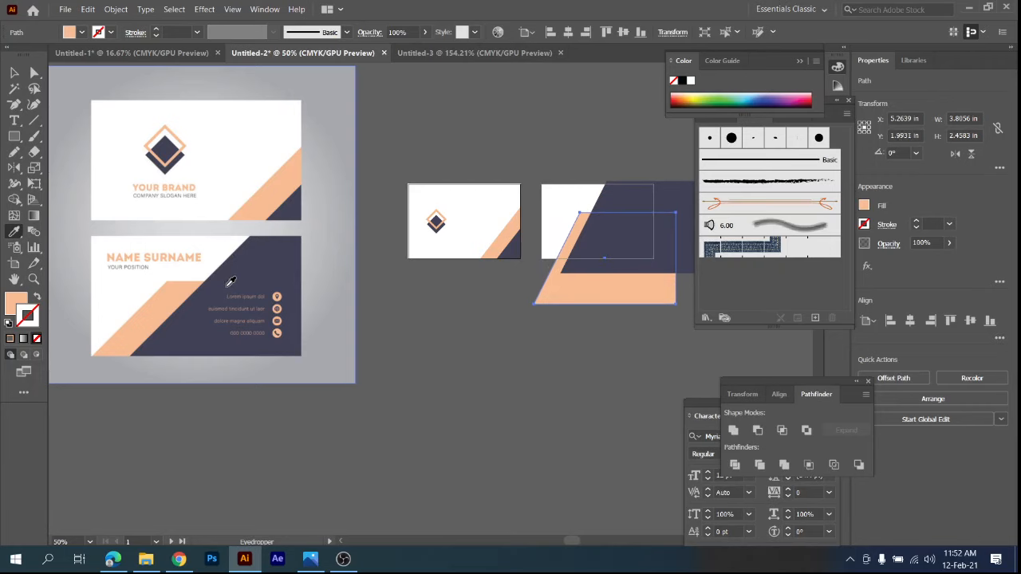
Widen the visible peach band by moving the peach shape left to about X 4.85 in.
key(Left)
key(Left)
key(Left)
key(Left)
key(Left)
key(Left)
key(Left)
key(Left)
key(Left)
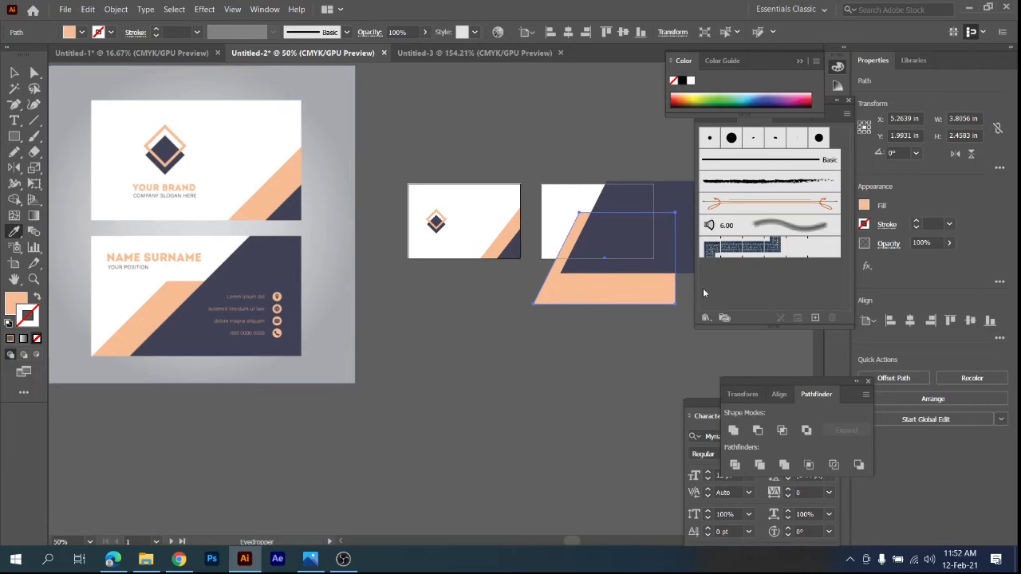
key(Left)
key(Left)
key(Left)
key(Left)
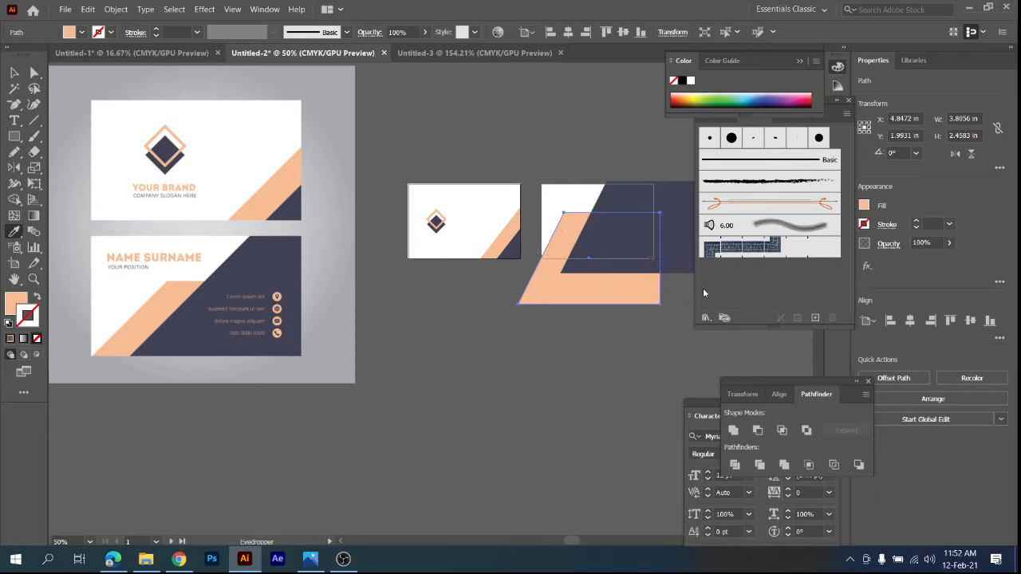
Move the peach shape further down and left to about X 4.71 in, Y 2.33 in.
key(Down)
key(Down)
key(Down)
key(Down)
key(Down)
key(Down)
key(Down)
key(Down)
key(Down)
key(Down)
key(Down)
key(Down)
key(Down)
key(Down)
key(Down)
key(Down)
key(Down)
key(Down)
key(Down)
key(Down)
key(Down)
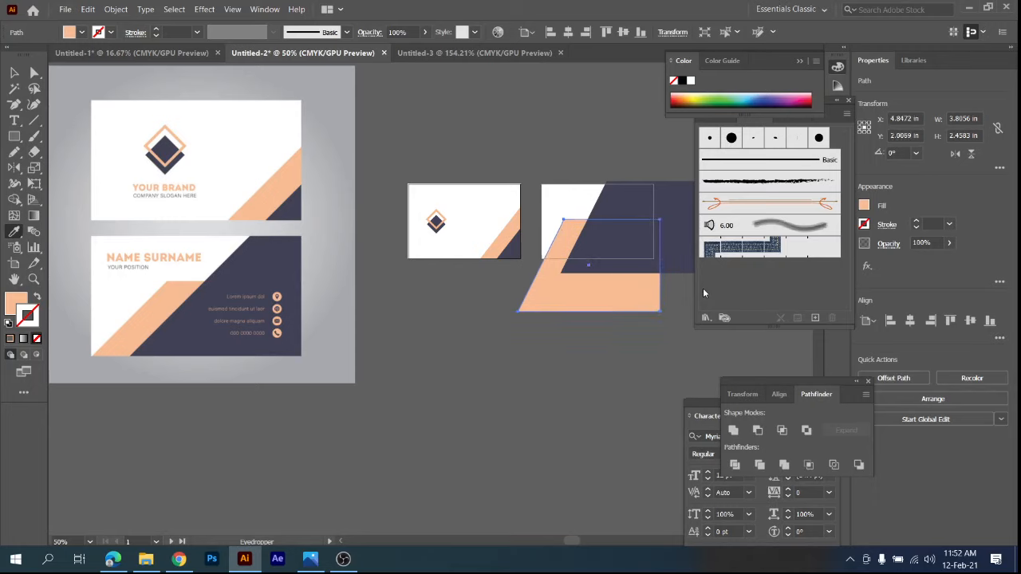
key(Left)
key(Left)
key(Left)
key(Left)
key(Left)
key(Left)
key(Left)
key(Left)
key(Left)
key(Left)
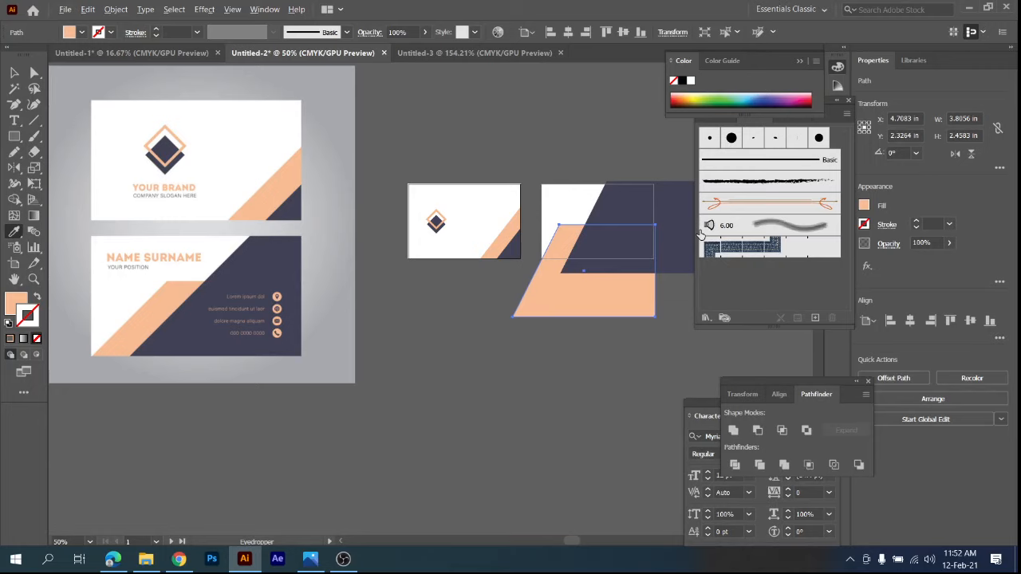
Fine-tune the peach shape to about X 4.69 in so its slanted edge meets the second artboard's lower-left corner, then deselect it.
scroll(562, 298, up, 7)
drag(449, 197, 611, 498)
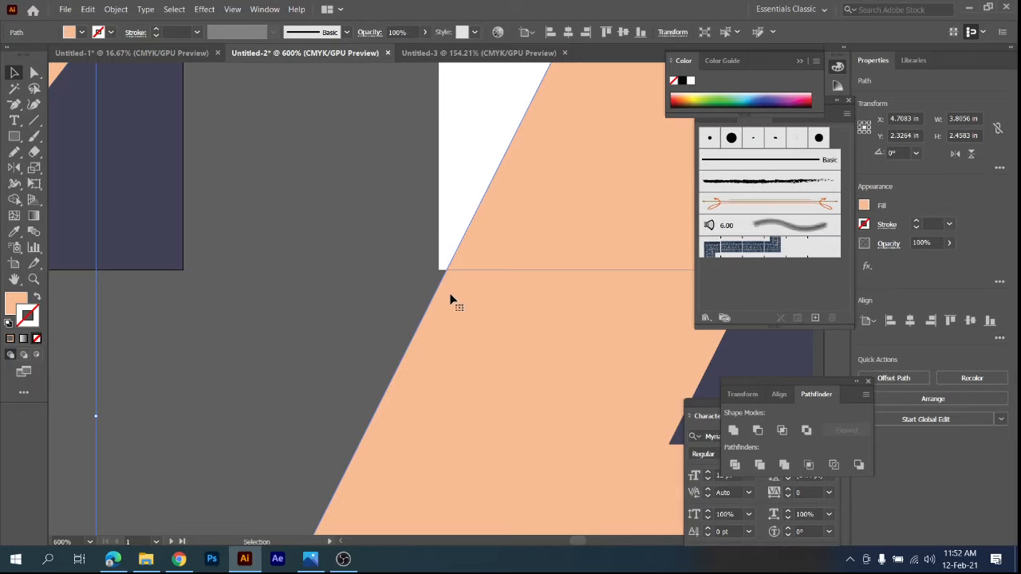
key(Left)
key(Left)
key(Right)
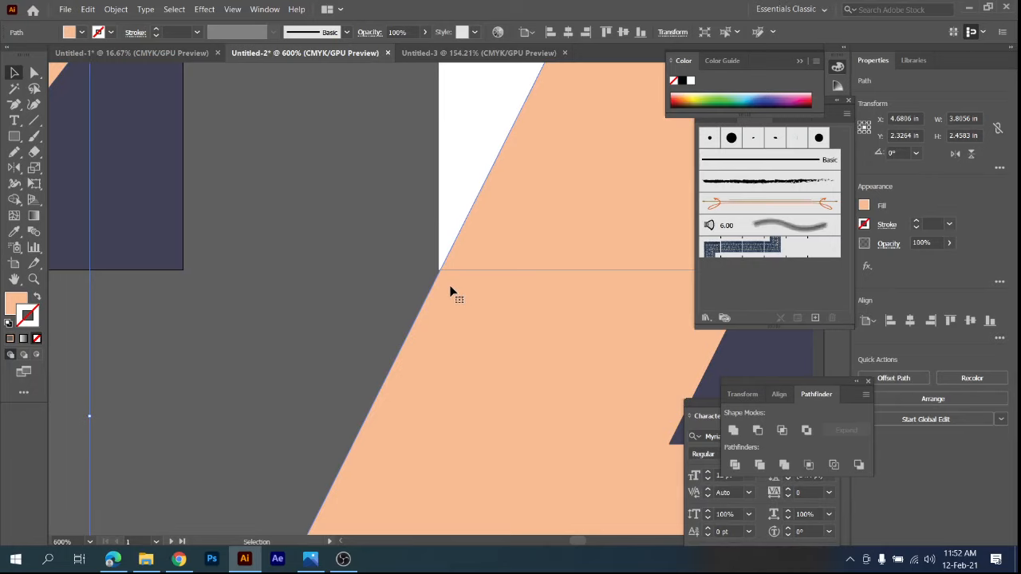
scroll(327, 254, down, 6)
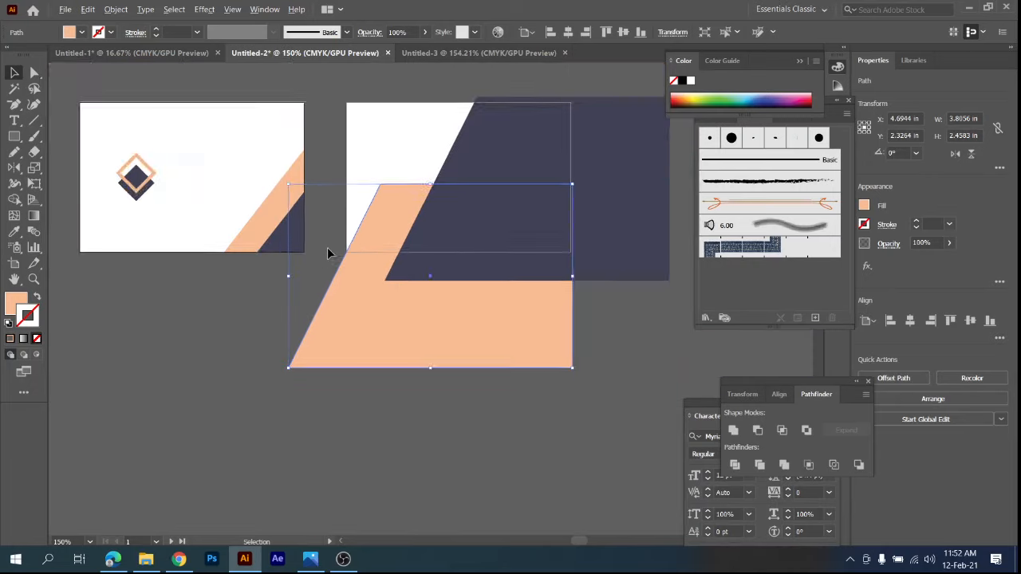
click(590, 315)
scroll(570, 313, down, 1)
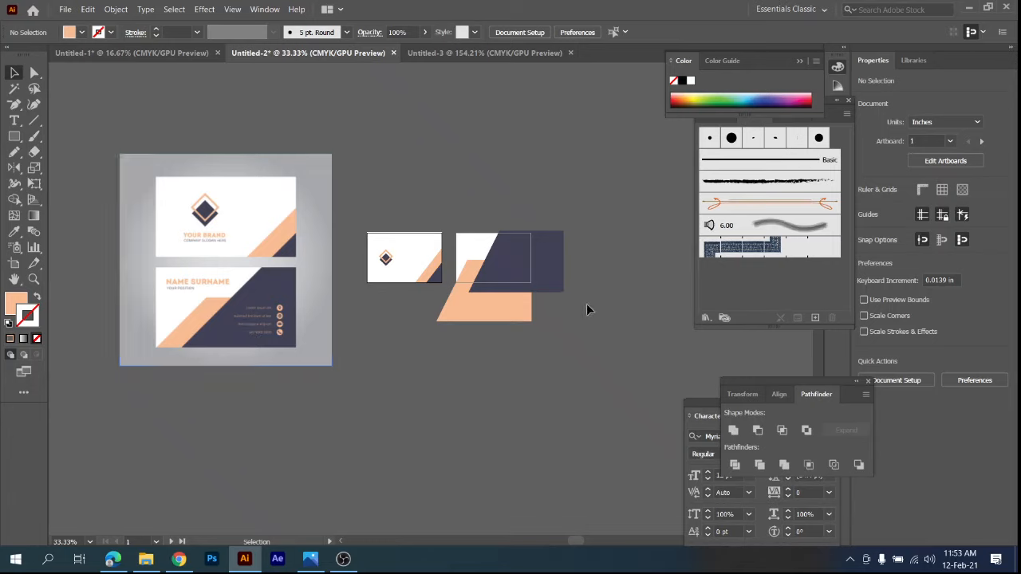
Move the slanted navy shape right to about X 6.35 in to widen the peach band, and deselect it.
click(556, 246)
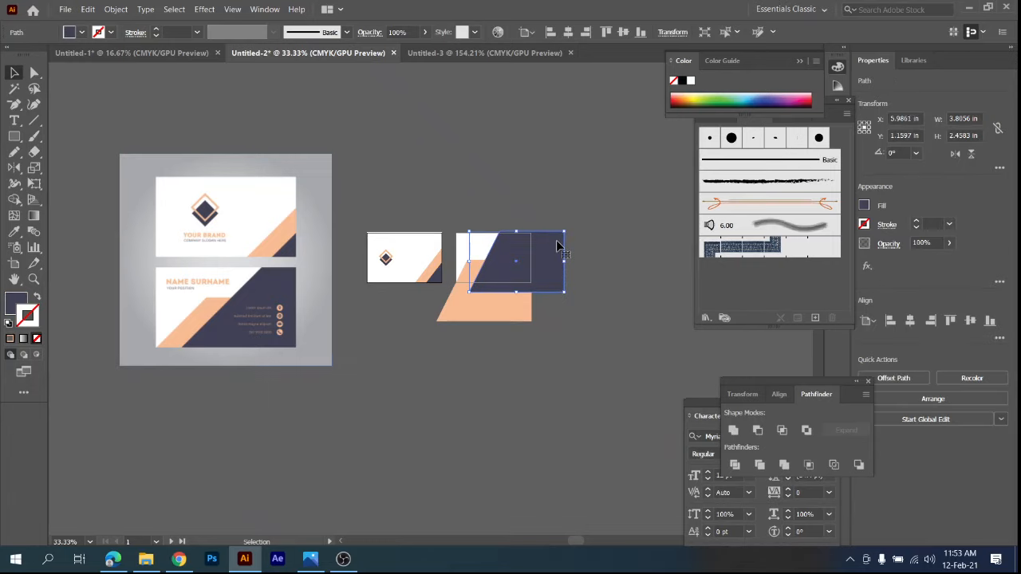
key(shift+Right)
key(shift+Right)
key(shift+Right)
key(shift+Right)
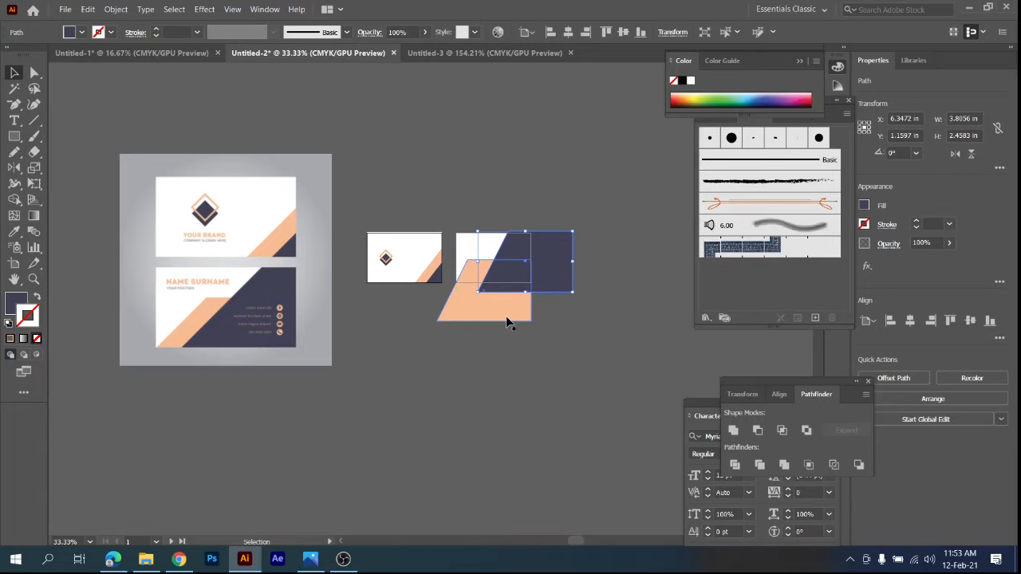
key(ctrl+equal)
key(ctrl+equal)
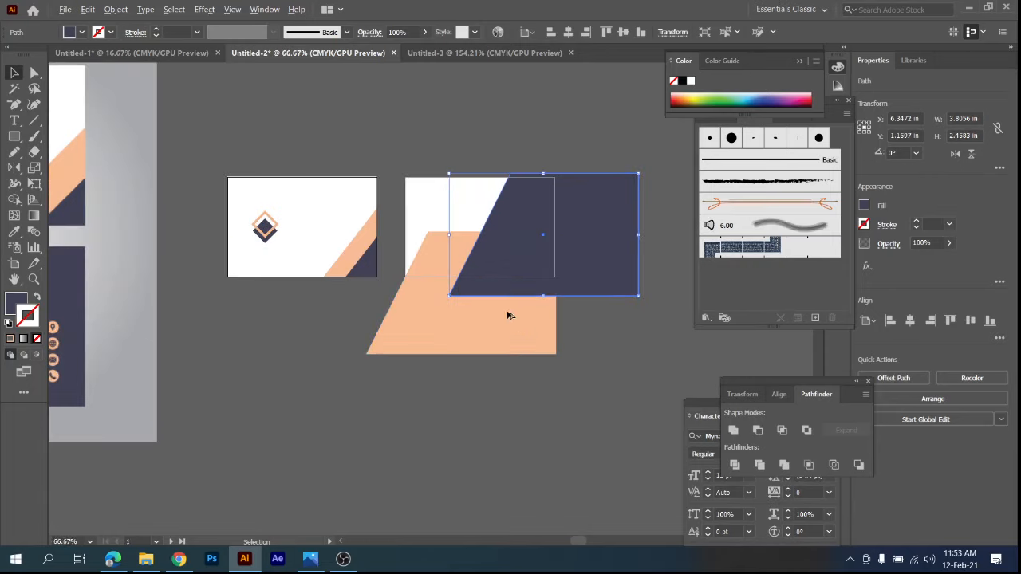
drag(460, 358, 575, 380)
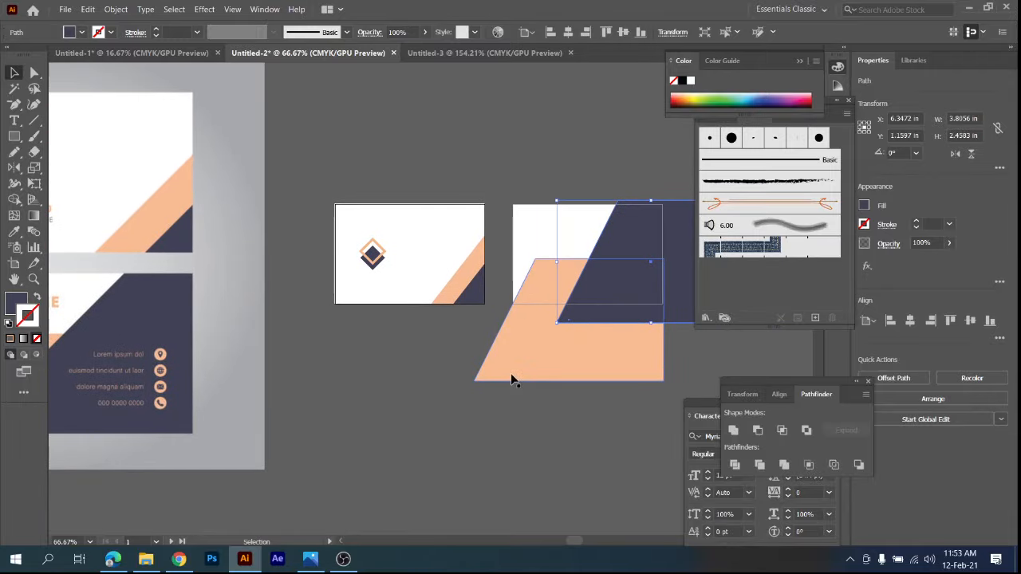
key(ctrl+minus)
key(ctrl+minus)
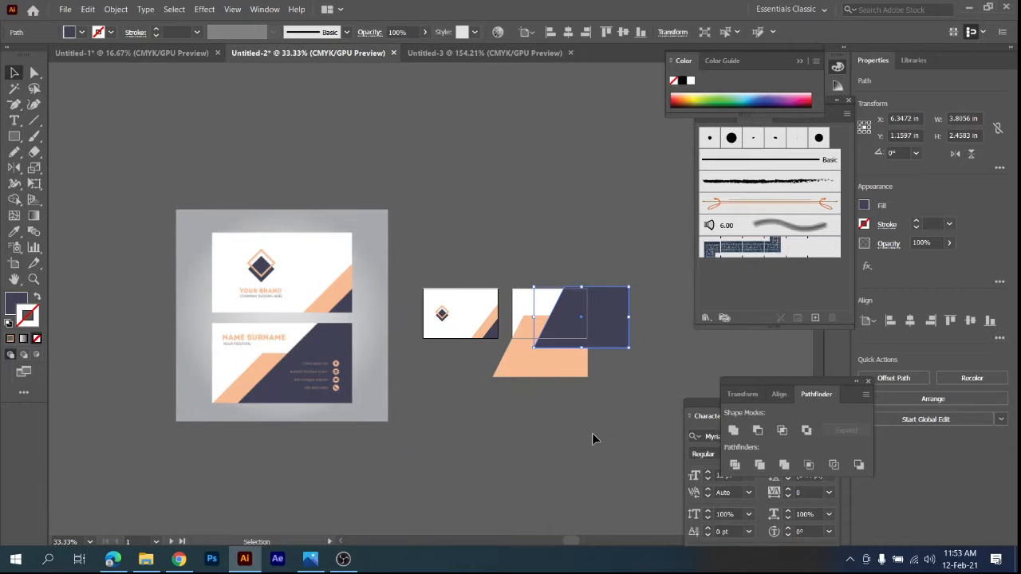
click(592, 433)
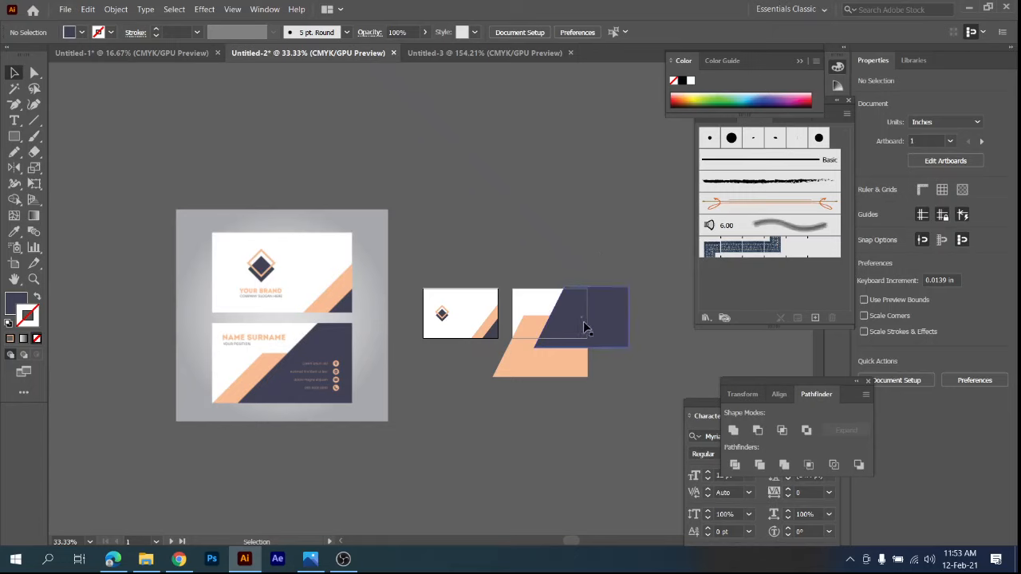
Compare the layout with the reference card and activate the Type tool for text in the second card's white upper-left area.
scroll(303, 372, up, 4)
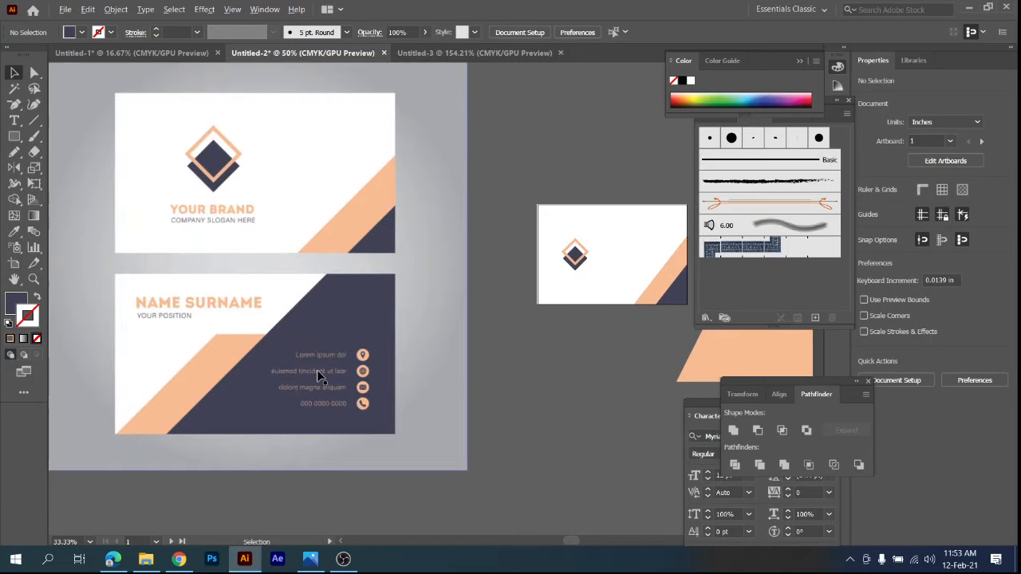
scroll(433, 364, down, 4)
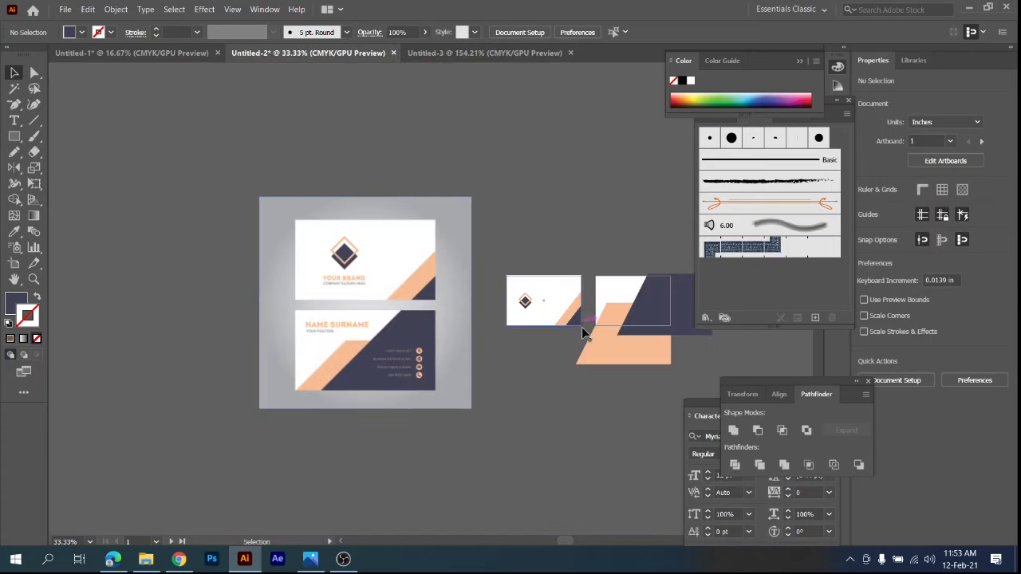
scroll(608, 283, up, 2)
drag(601, 307, 289, 278)
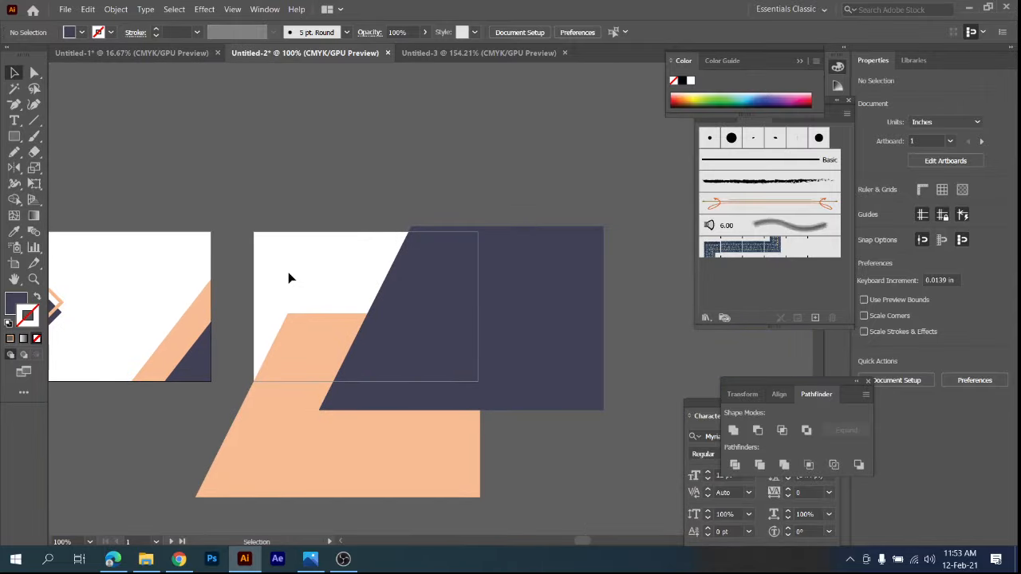
key(t)
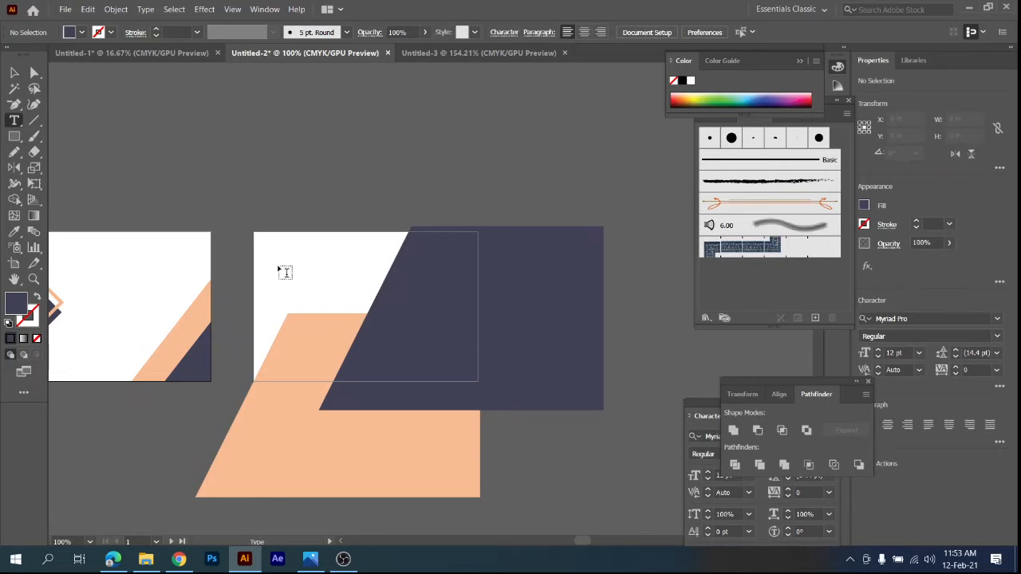